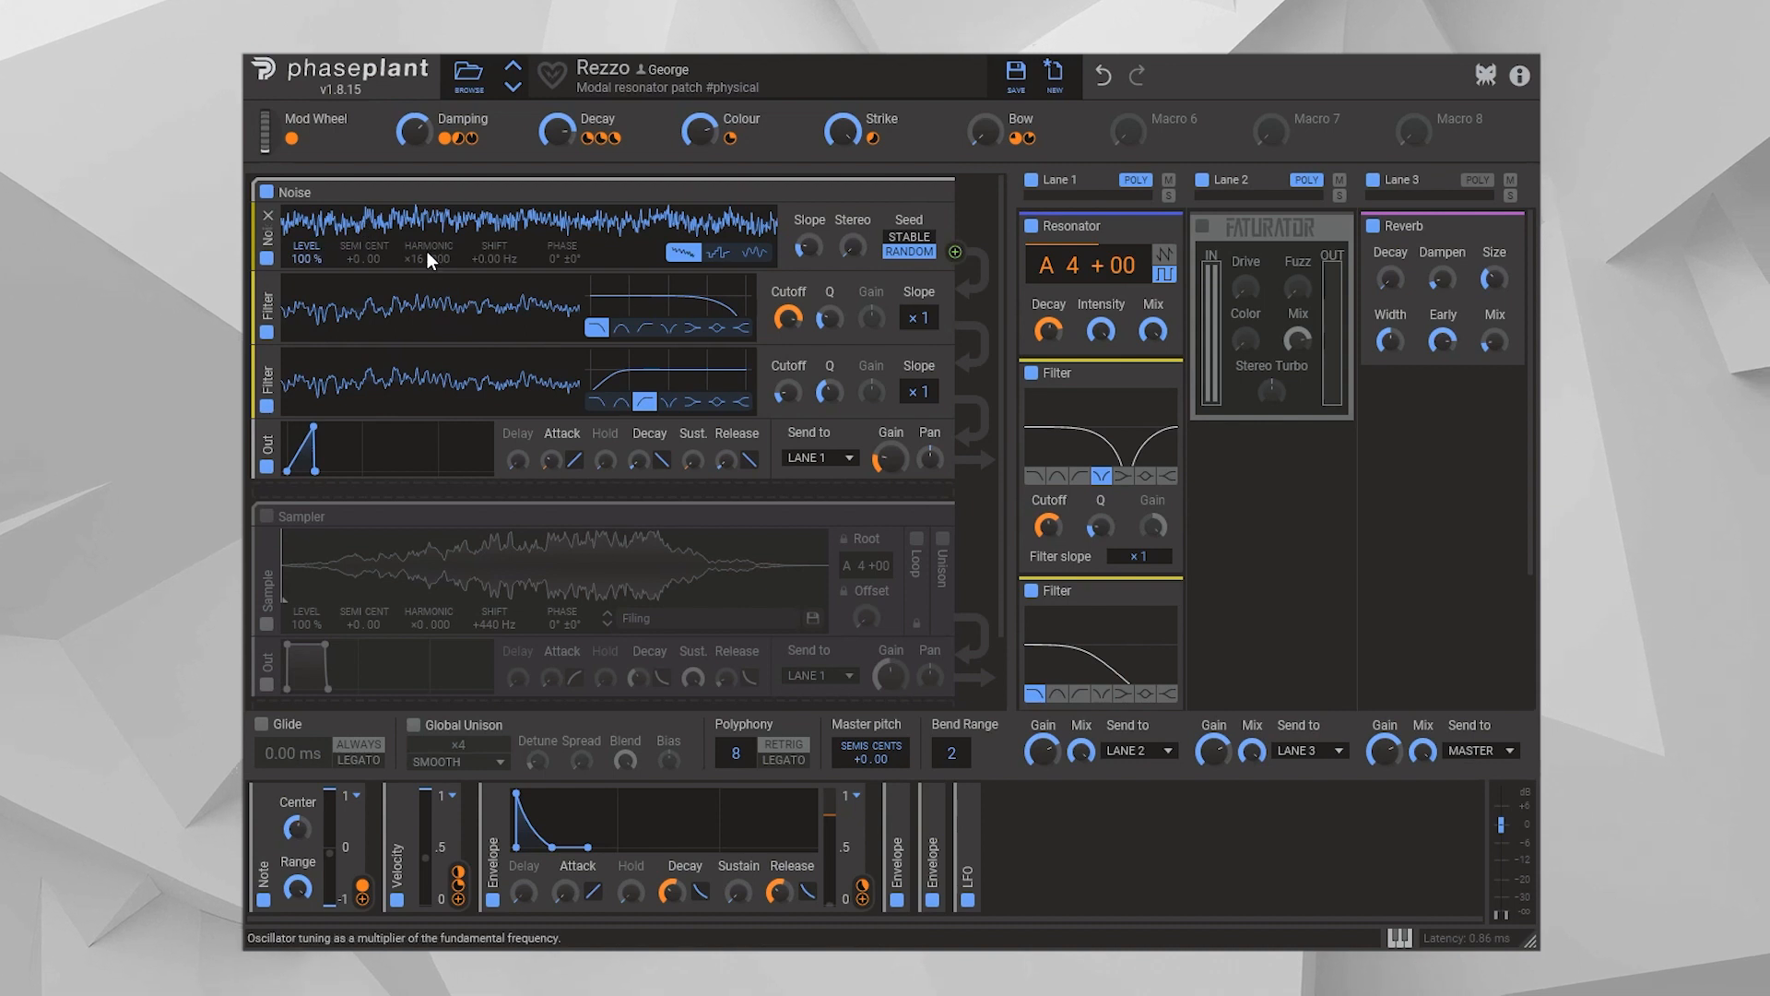
Enable the Sampler group in place of the Noise group for comparison, and switch back to Noise as the only active source
left_click(267, 516)
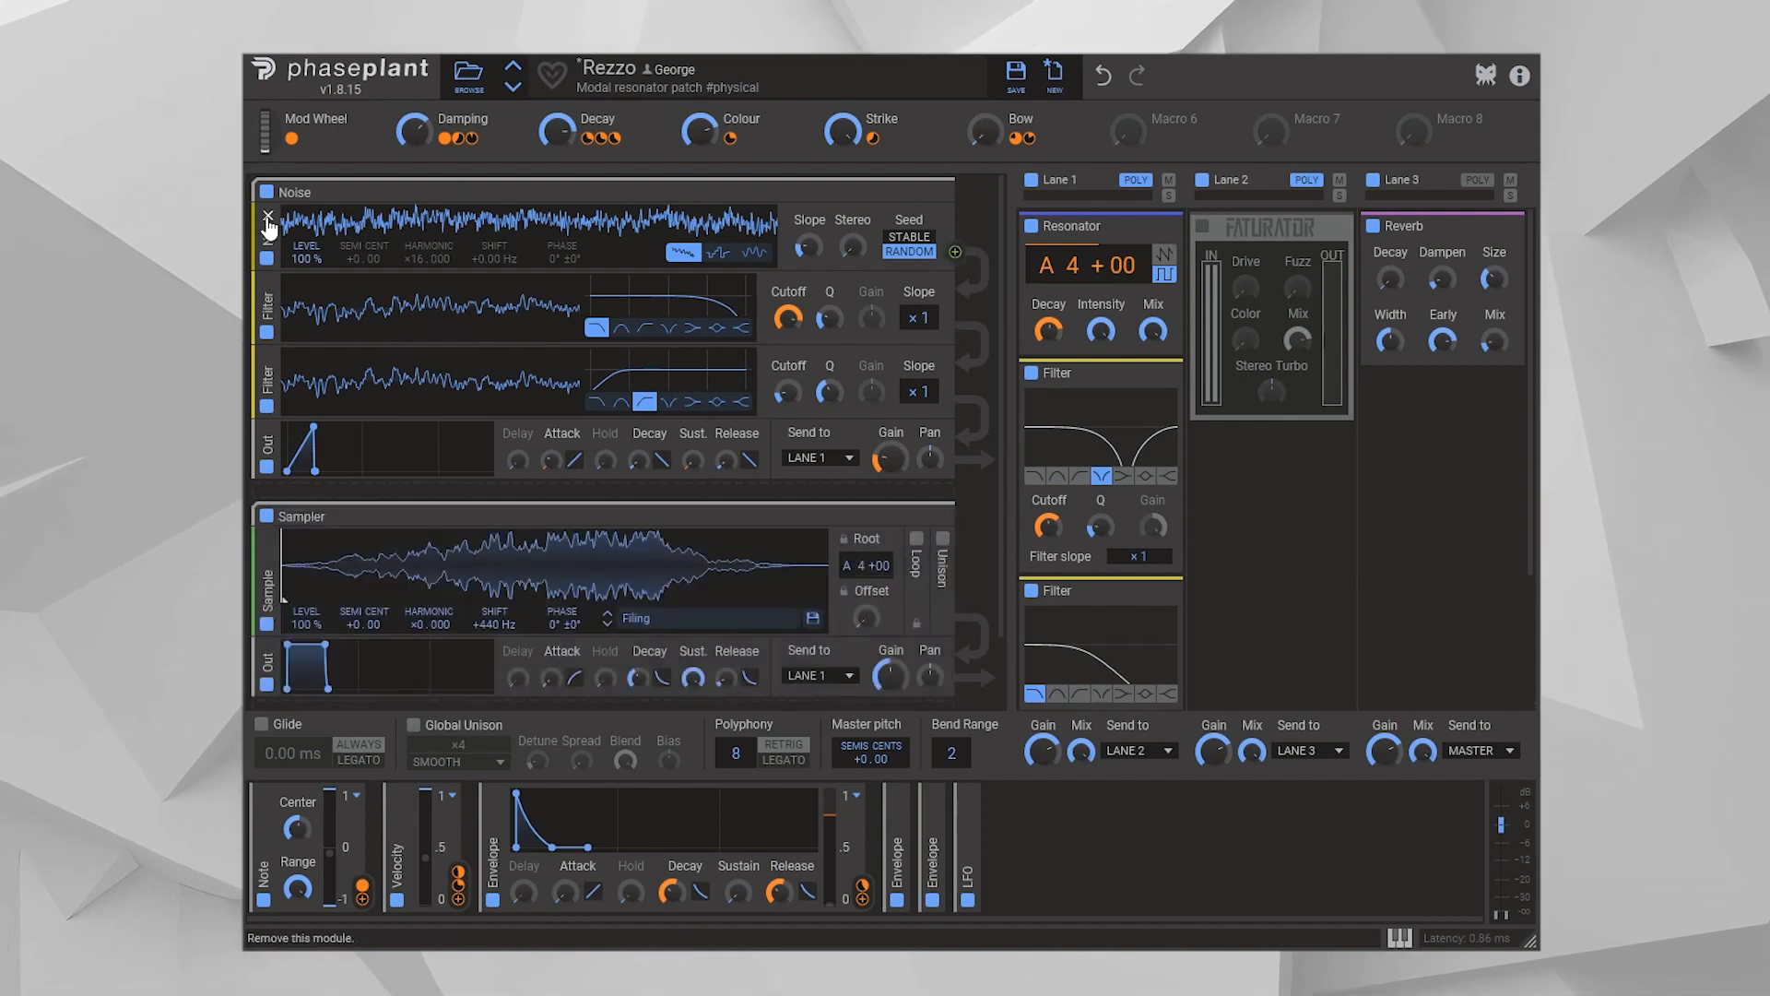
left_click(267, 191)
scroll(544, 474, "down", 2)
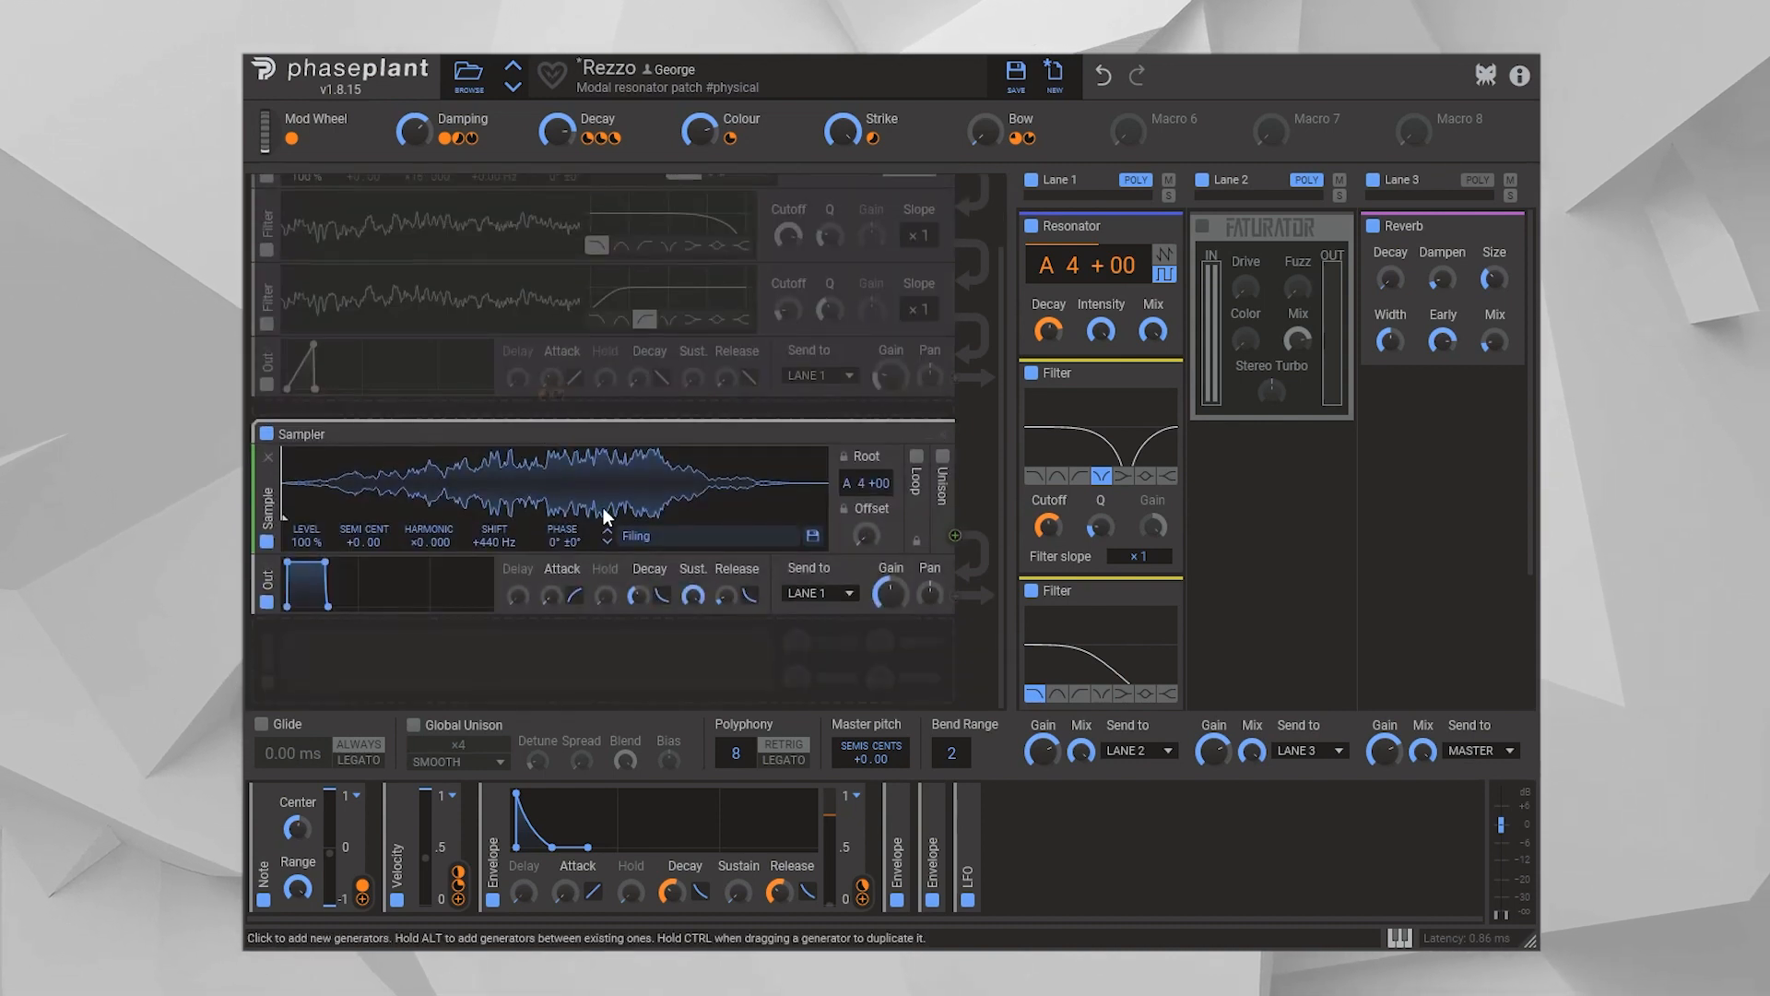
scroll(606, 516, "up", 2)
left_click(266, 516)
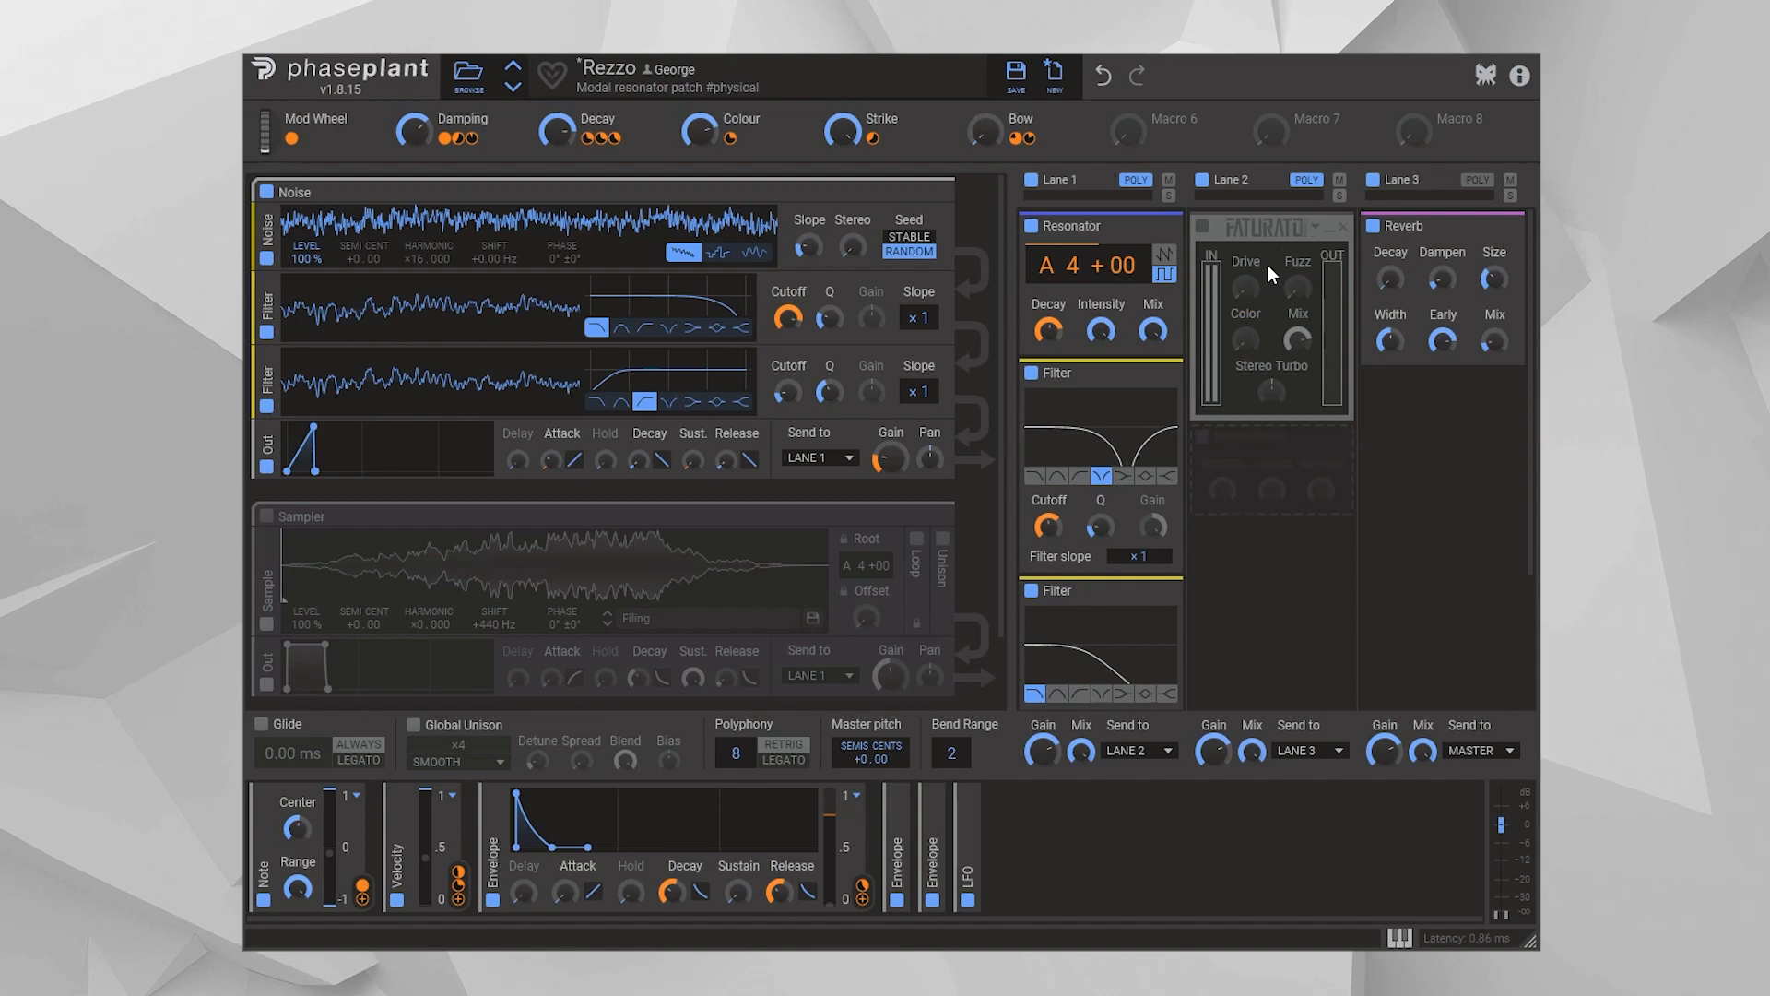
Turn on the Faturator effect in Lane 2 to compare the sound, and bypass it again
left_click(1202, 228)
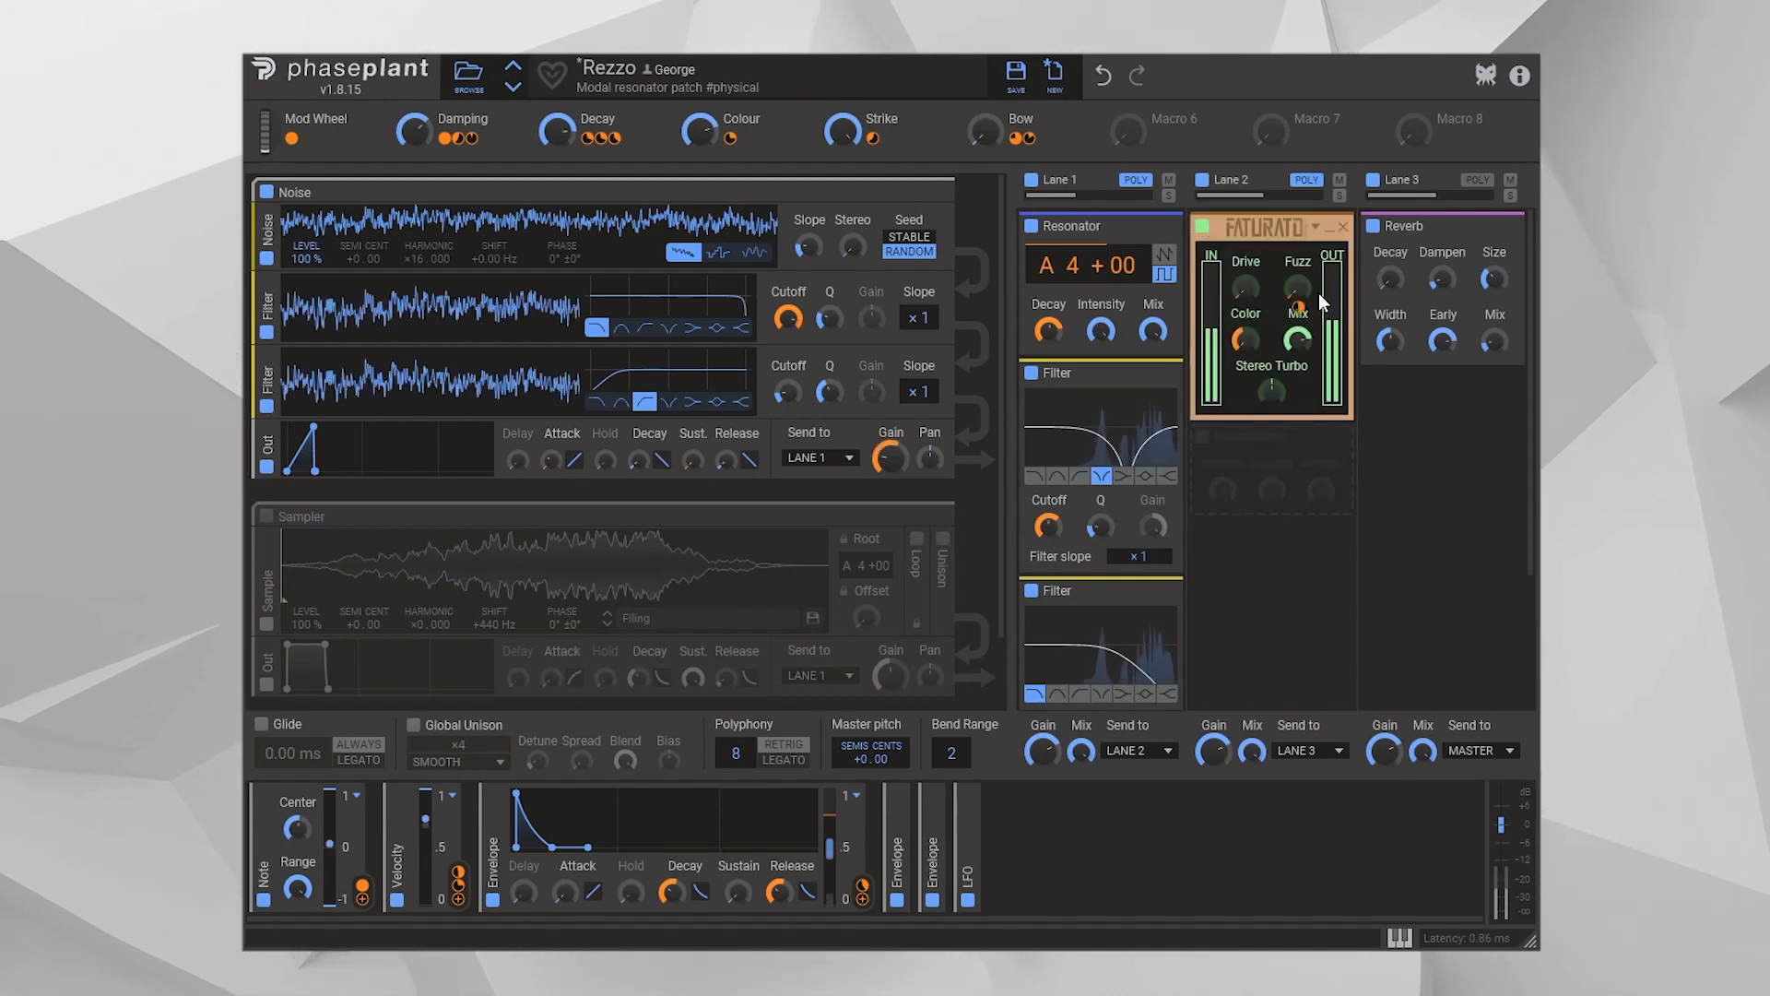
left_click(1202, 228)
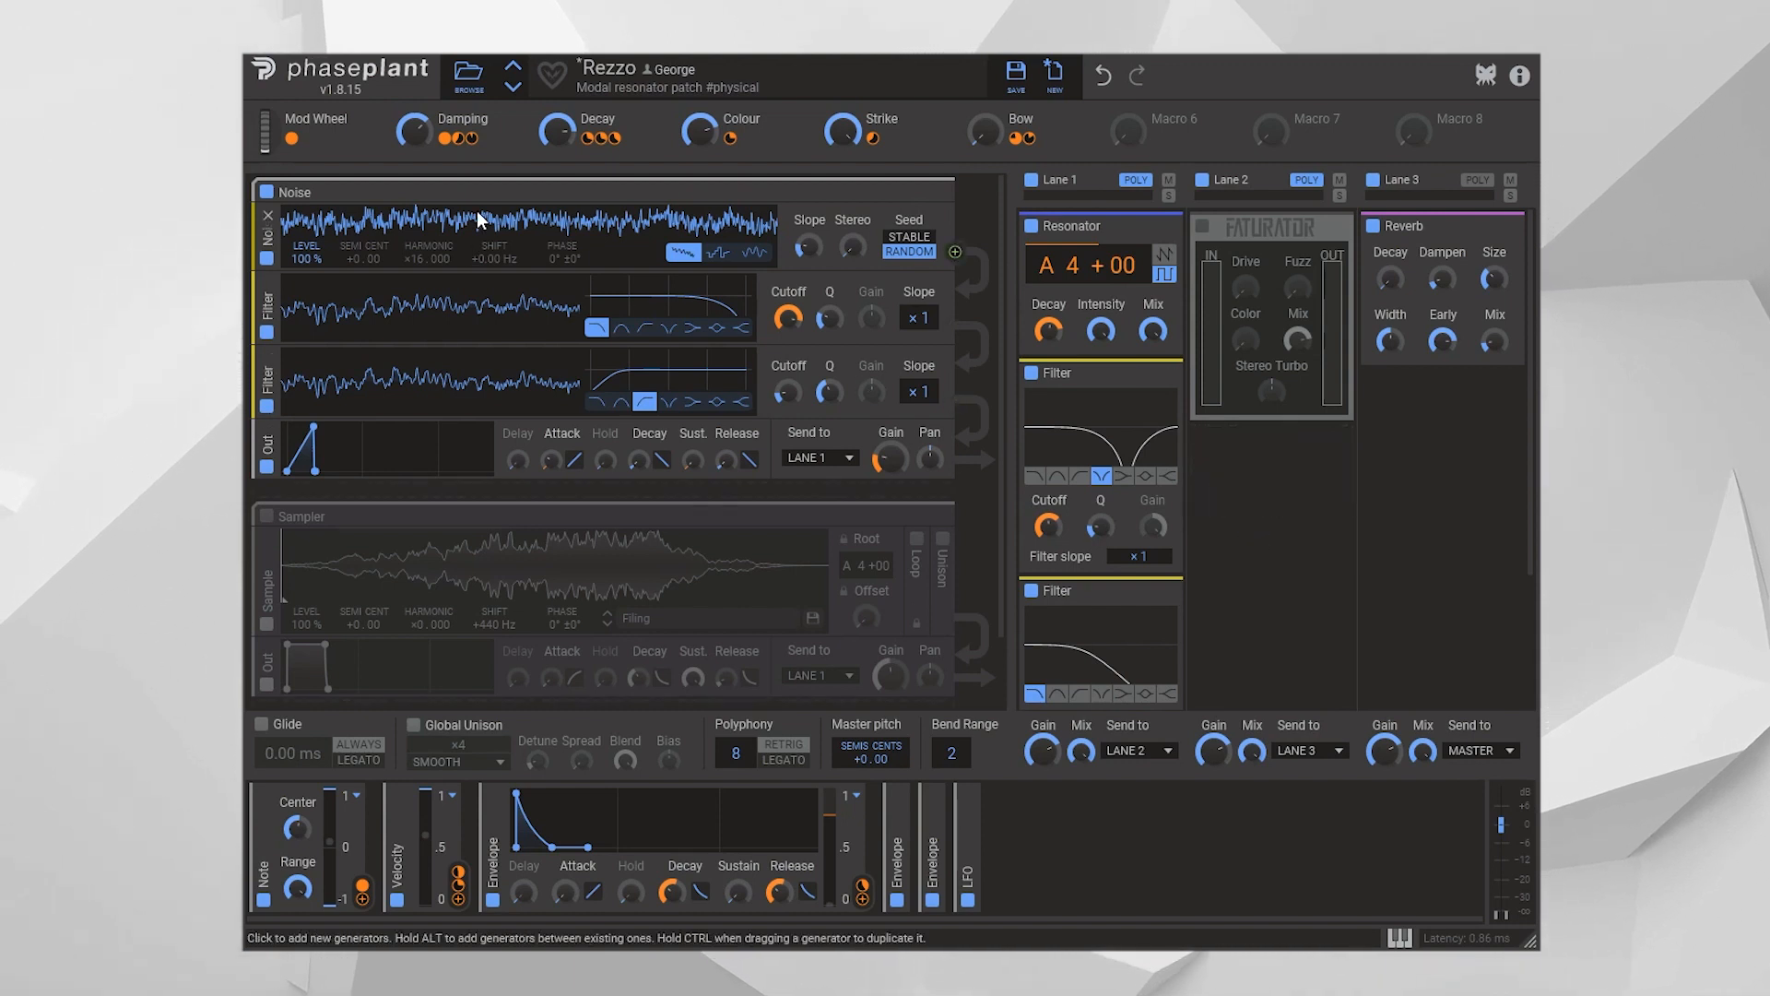
Route the Noise group's output directly to MASTER to hear it without the resonator, and return it to LANE 1
left_click(837, 459)
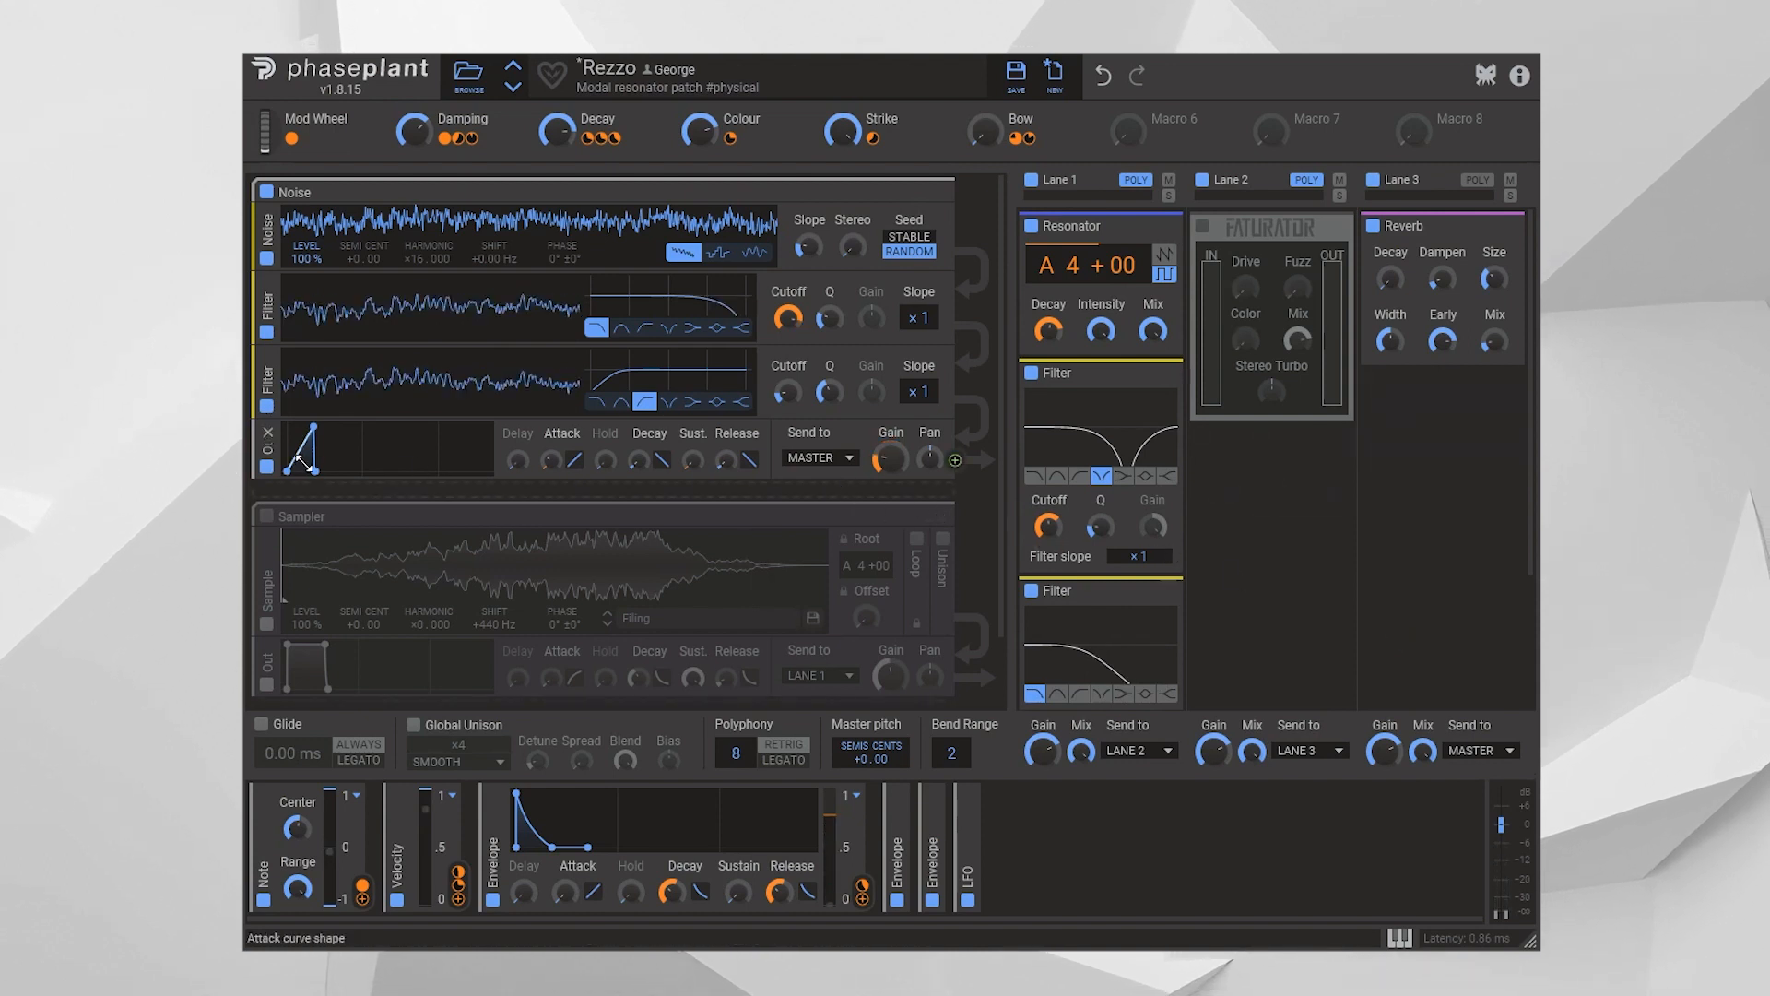
left_click(820, 458)
left_click(811, 483)
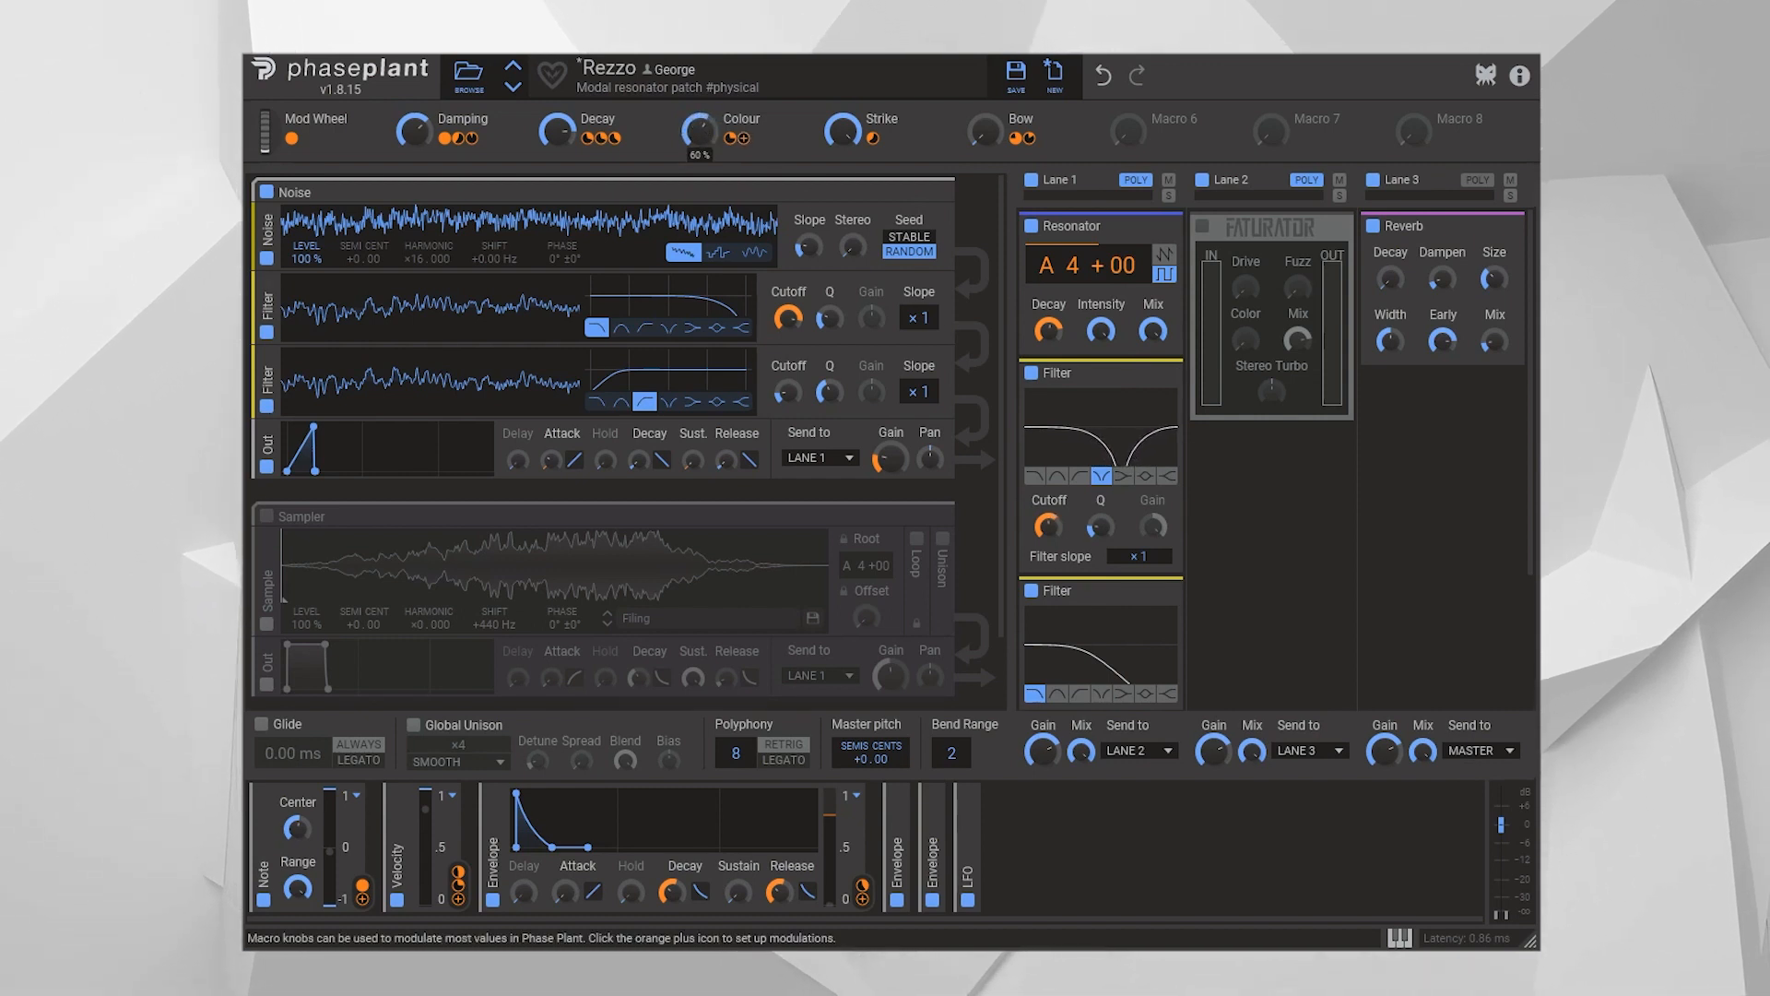
Try different amounts of the Colour macro and bring it back up to its original setting
left_click_drag(697, 139, 698, 109)
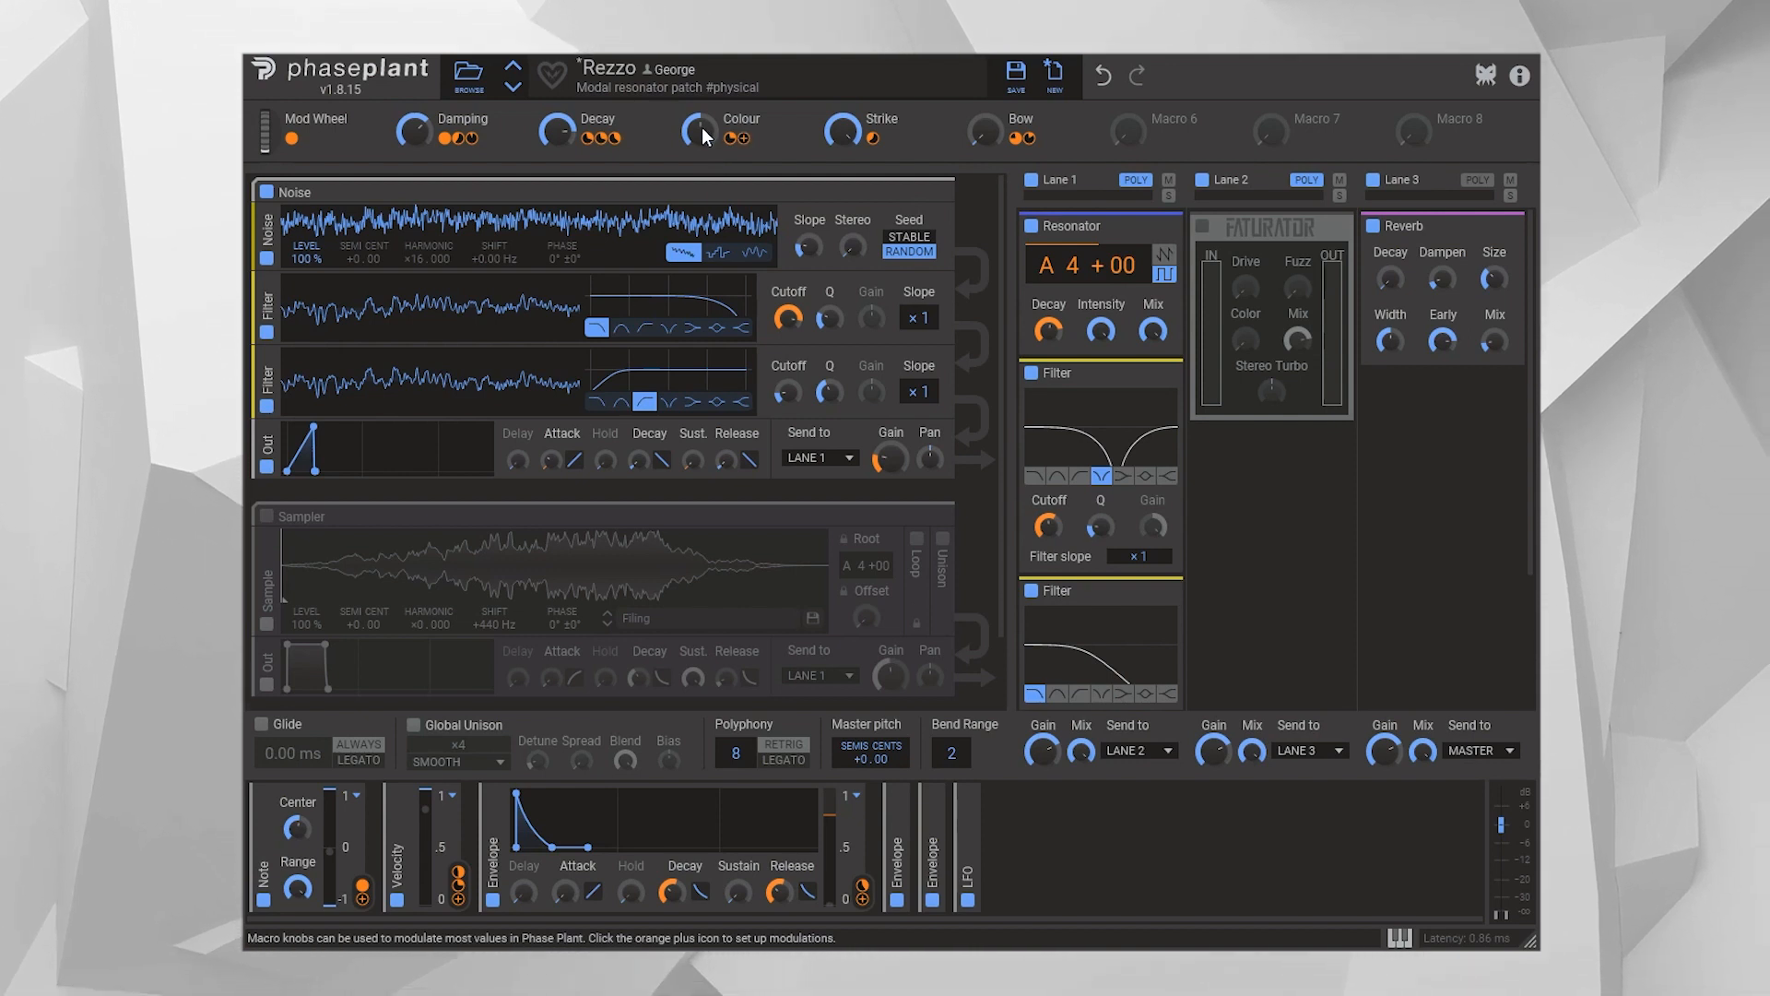
mouse_move(701, 128)
left_mouse_down()
mouse_move(700, 166)
mouse_move(701, 92)
left_mouse_up()
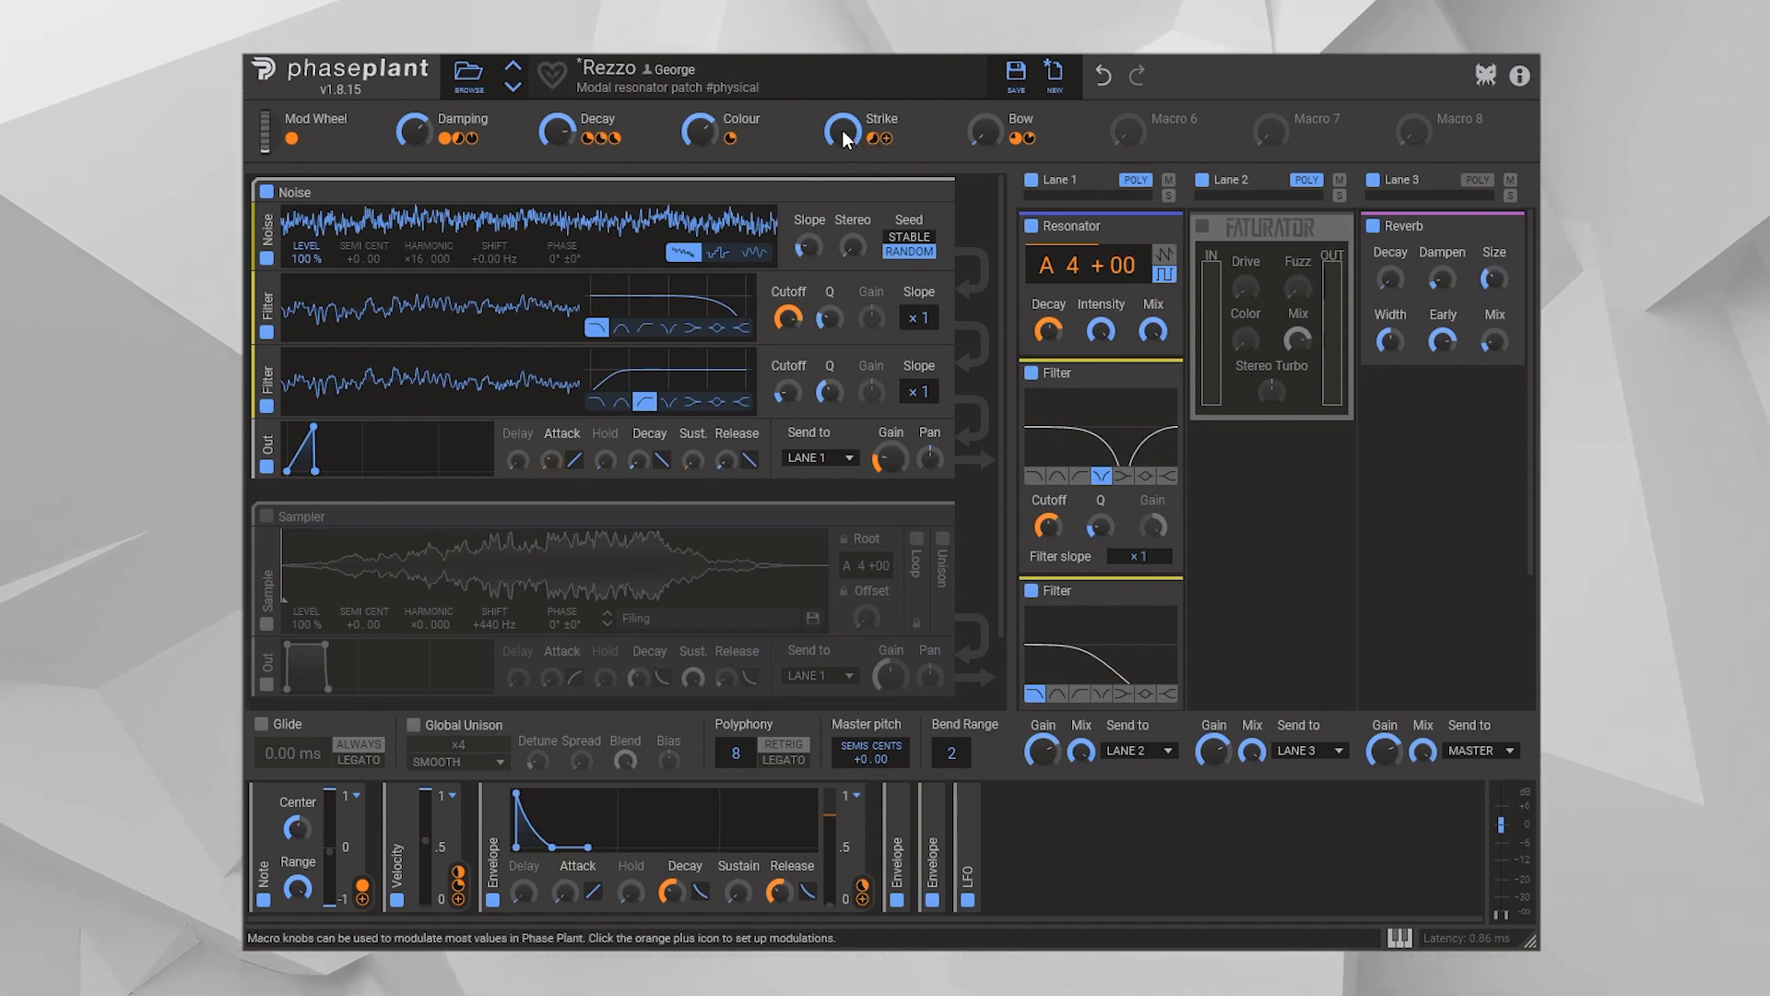
Lower the Strike macro to its minimum to compare the attack, and raise it back to its original setting
left_click_drag(840, 129, 840, 235)
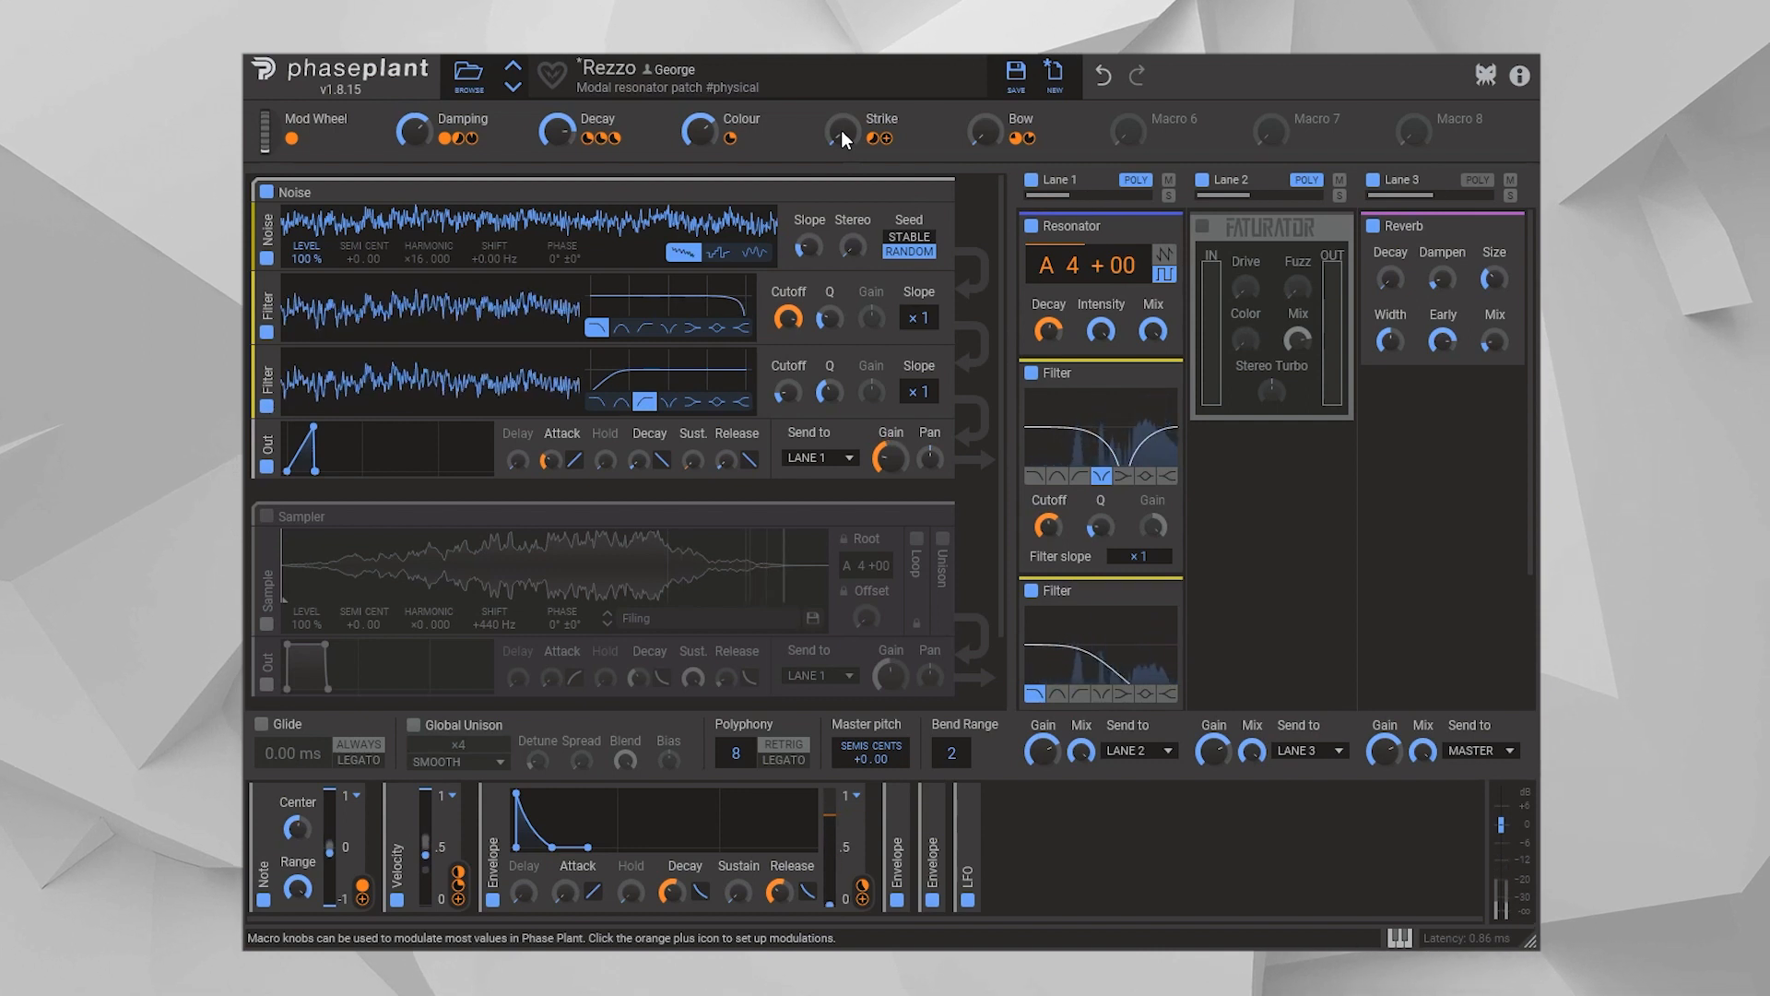
left_click_drag(845, 129, 845, 55)
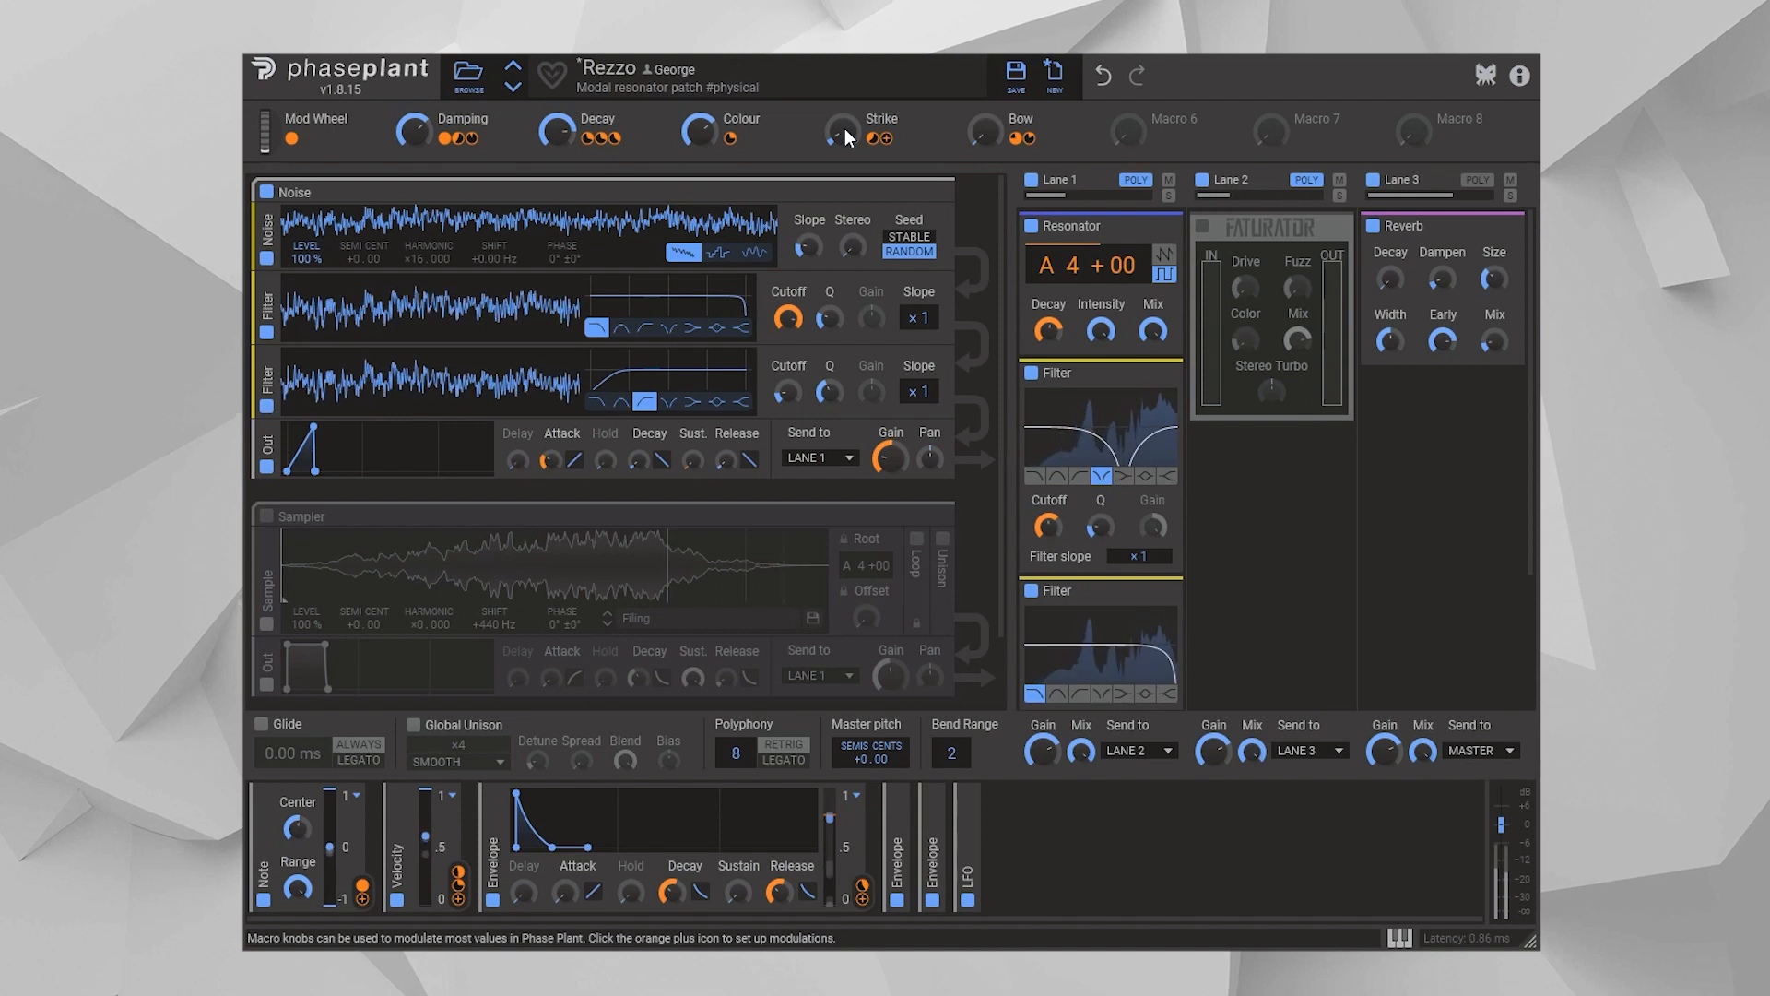
left_click_drag(844, 131, 845, 47)
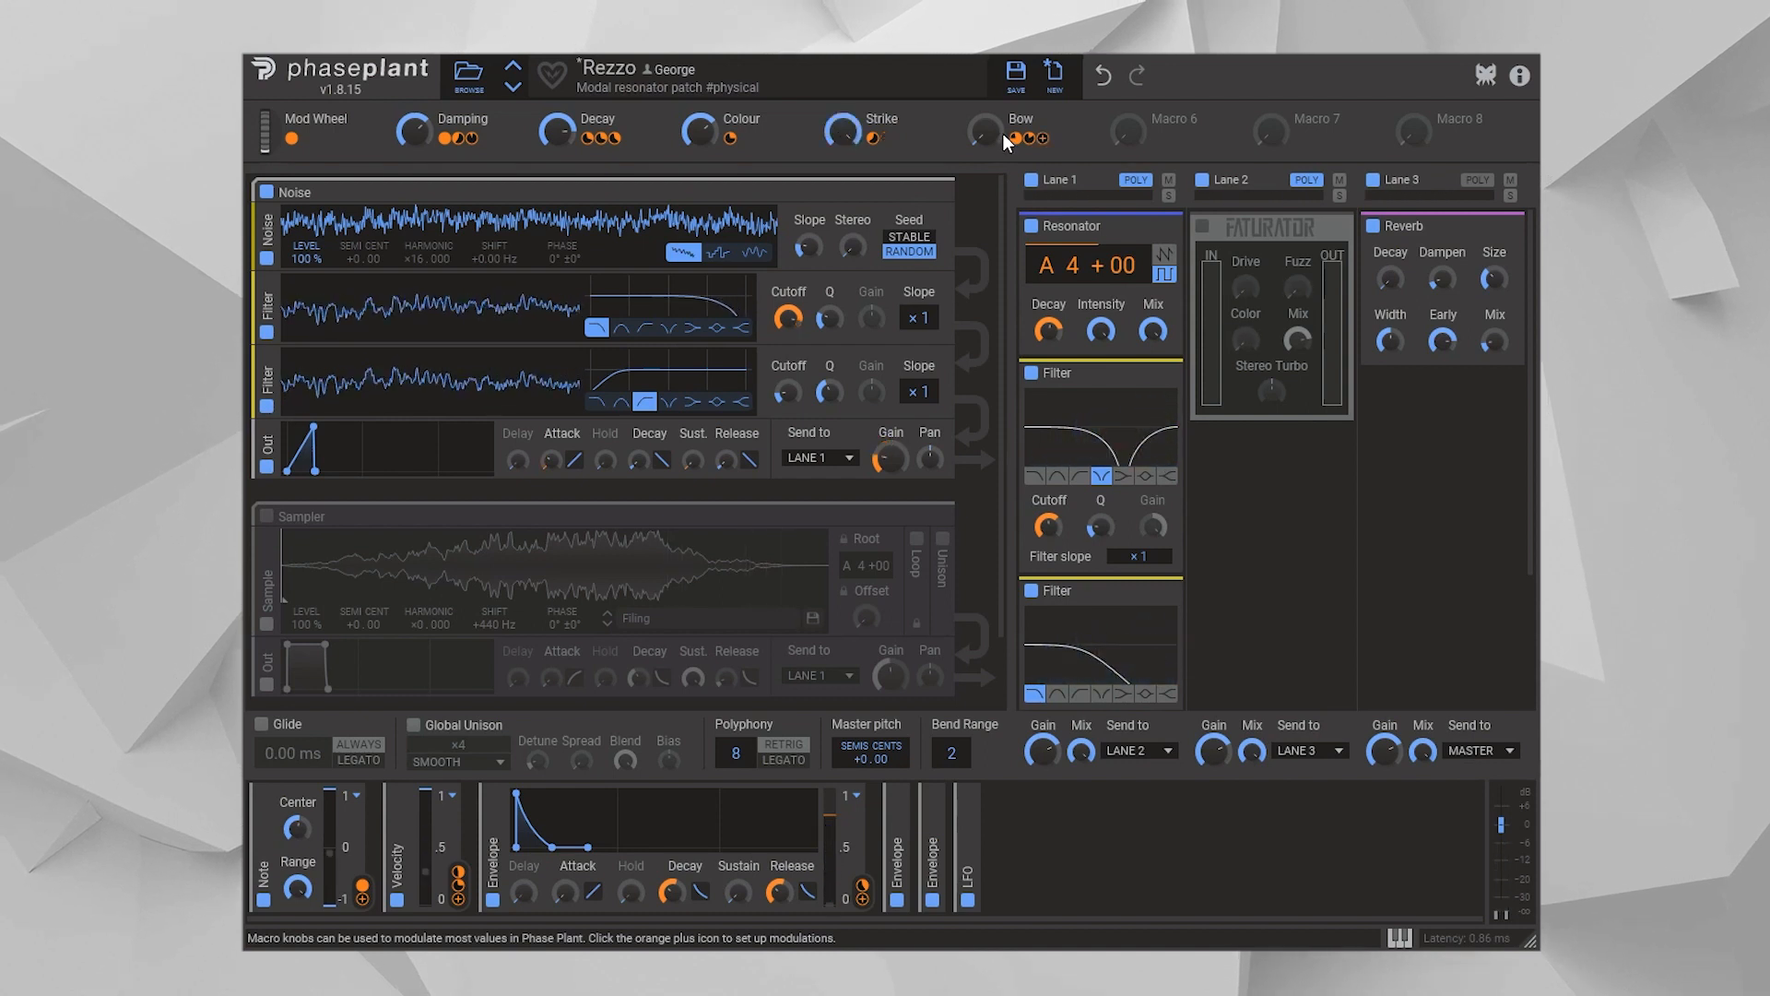
Raise the Bow macro to its maximum to try the sustained sound, and return it to zero
mouse_move(1015, 140)
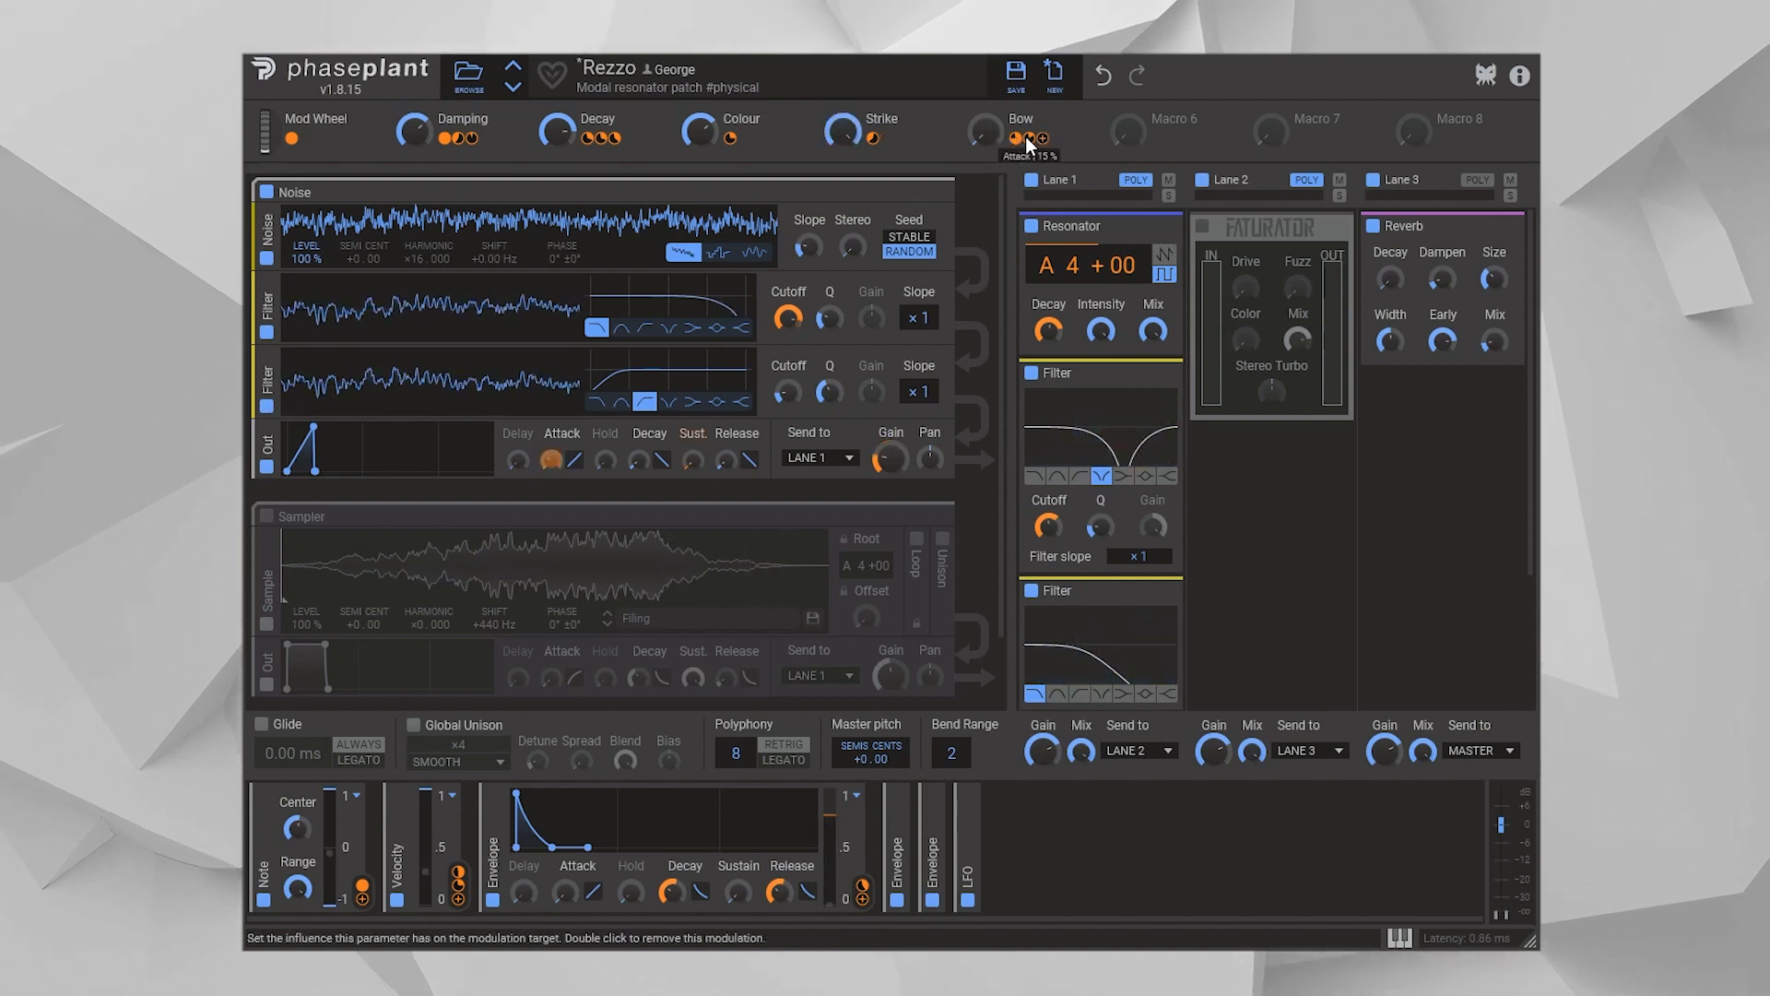
left_click_drag(988, 130, 988, 93)
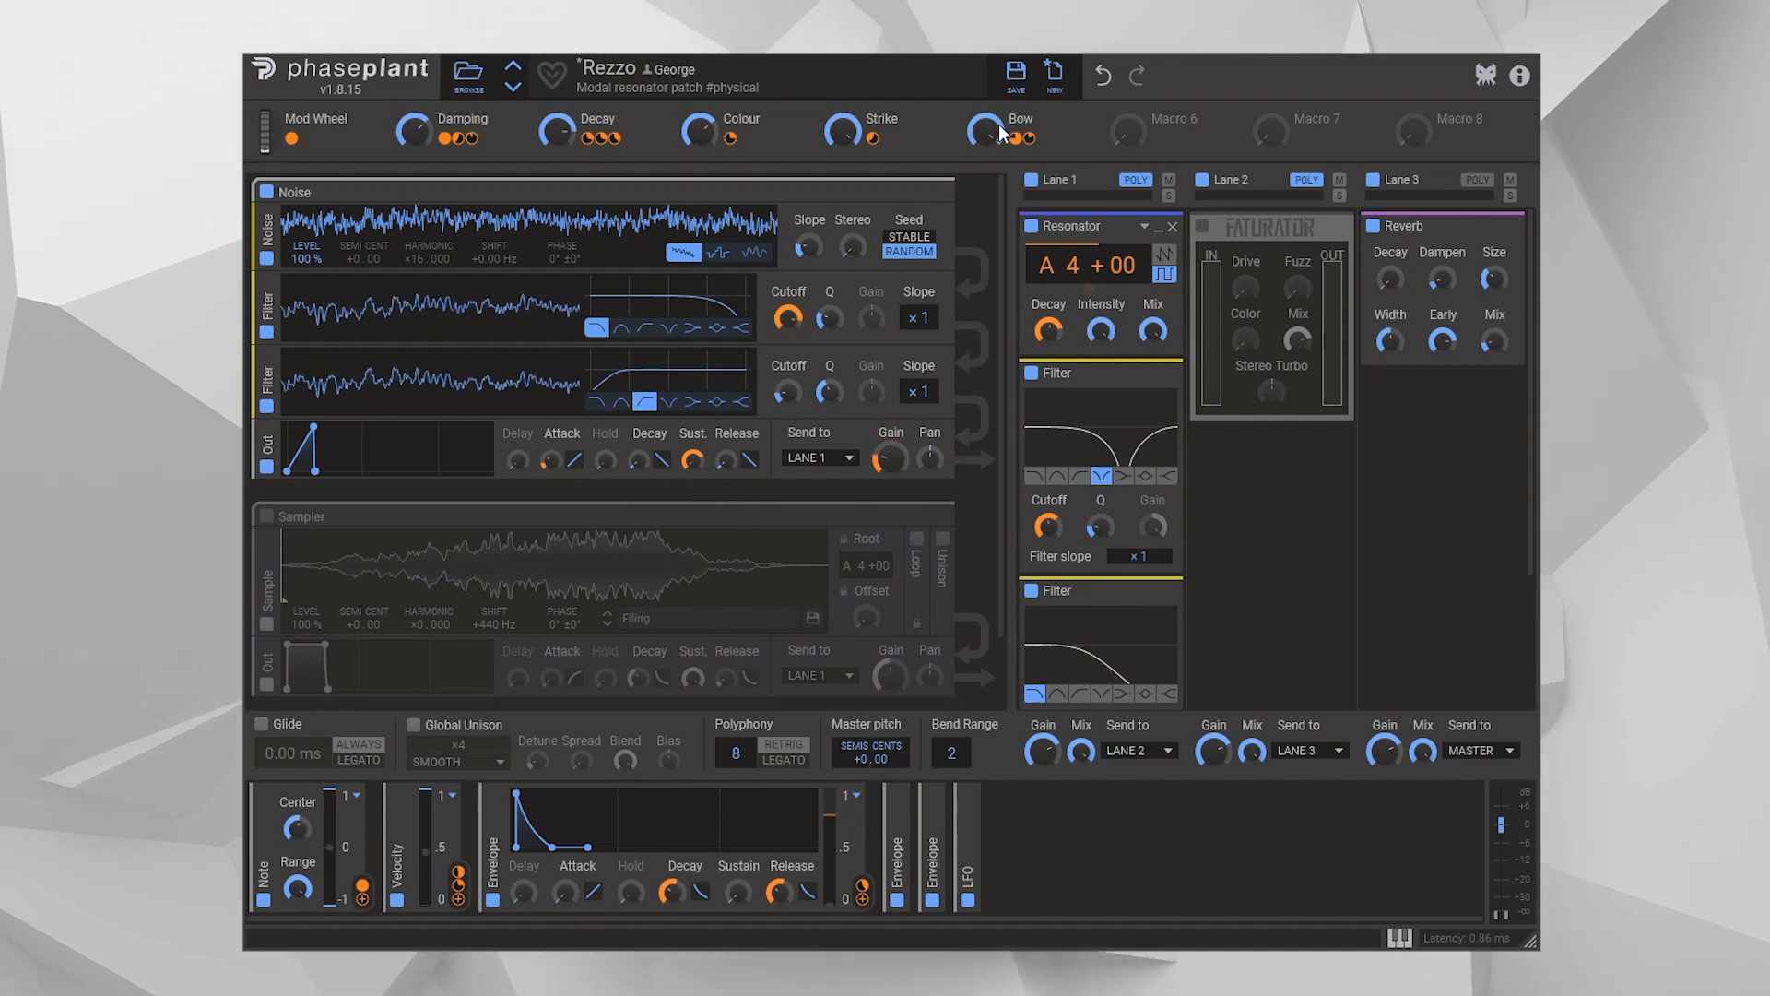
mouse_move(988, 129)
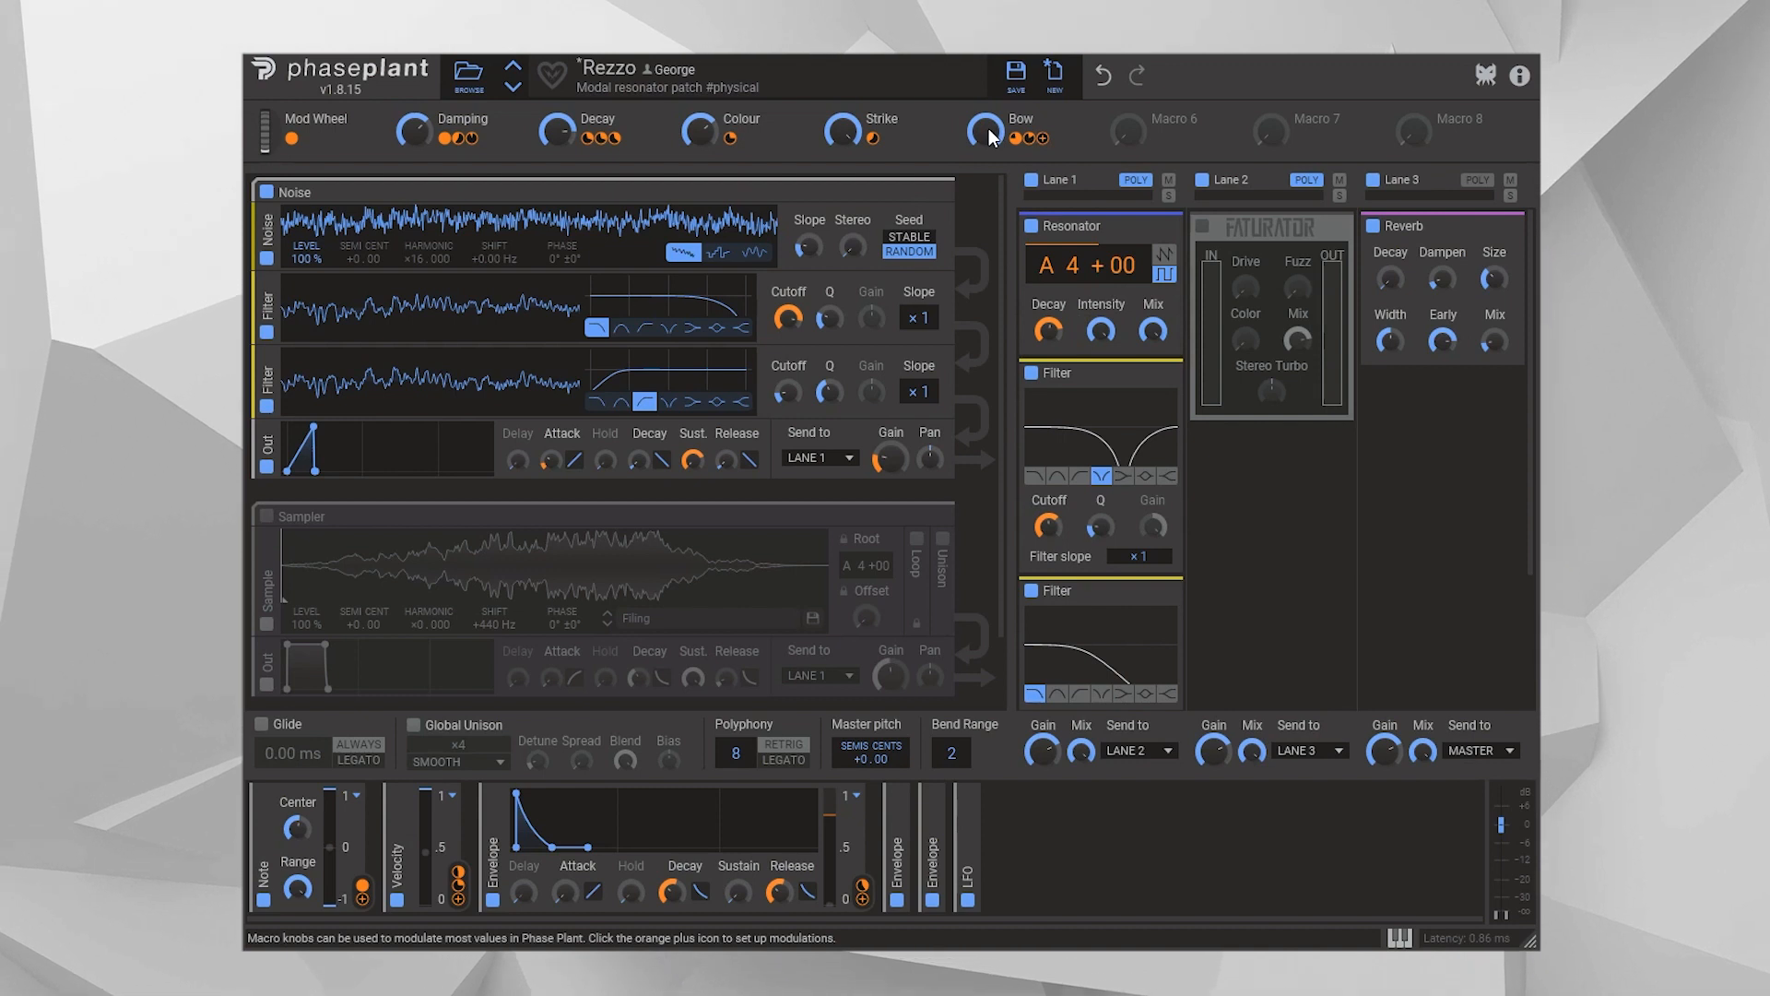
left_click_drag(988, 129, 988, 315)
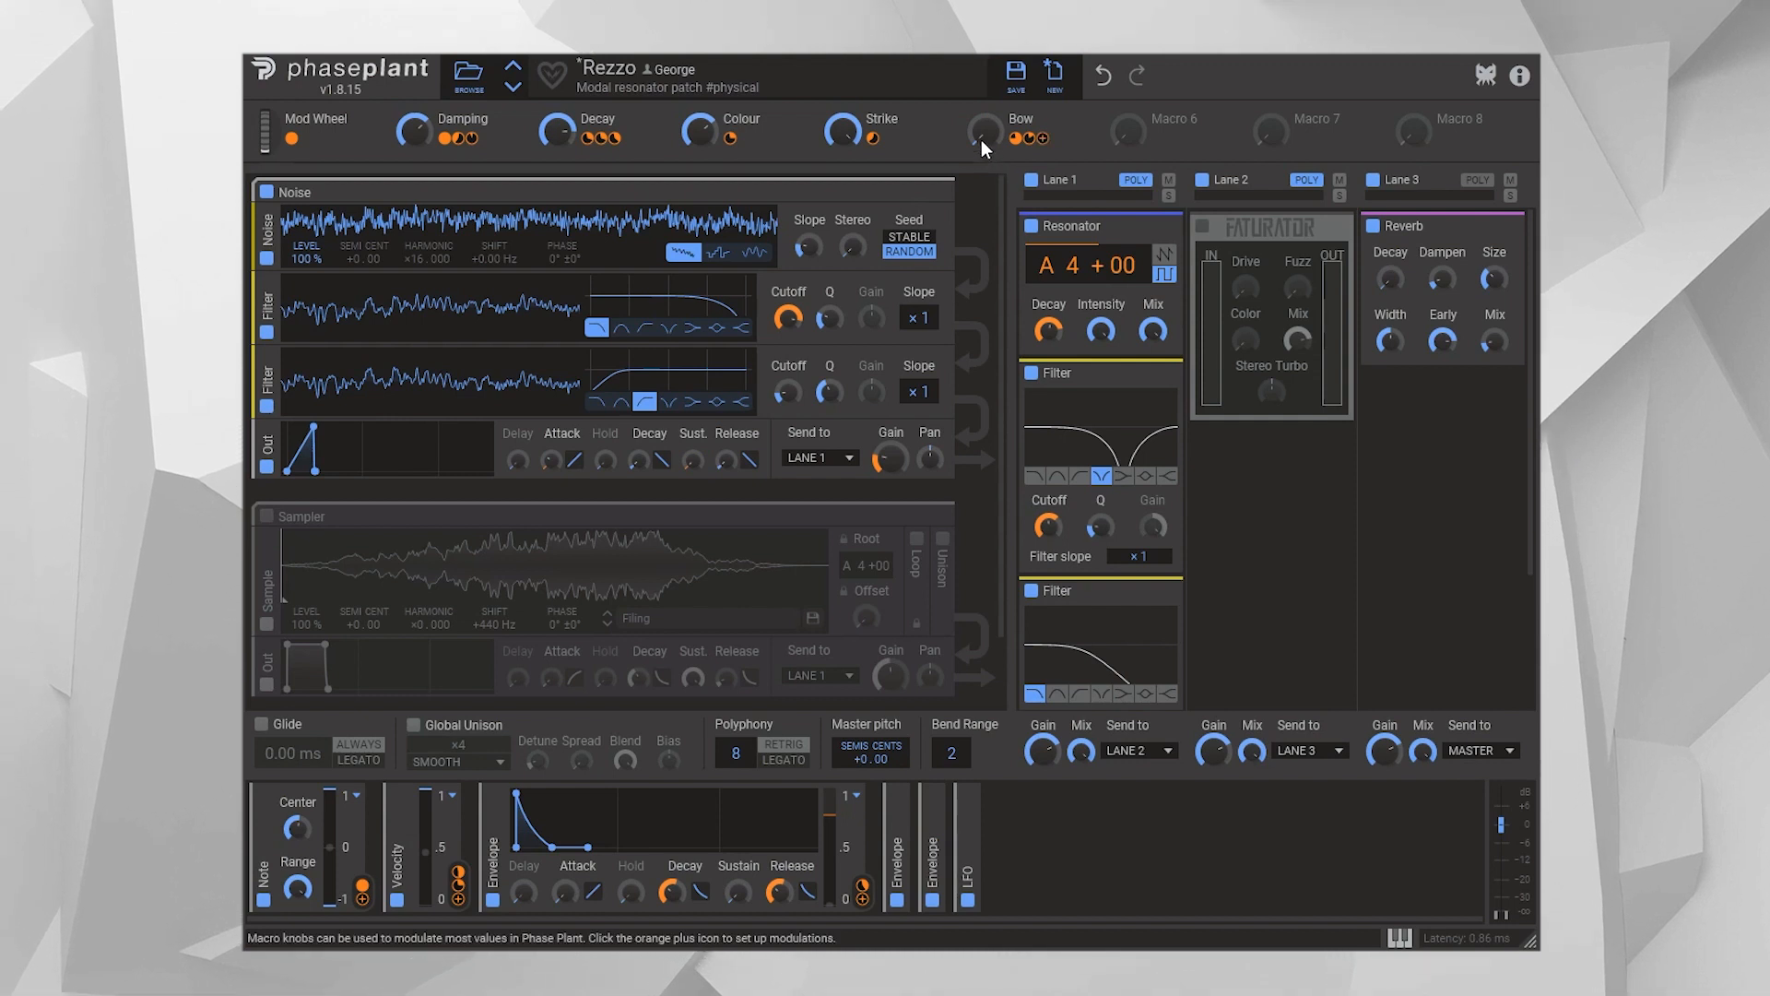
Try the Resonator's sawtooth mode with the Bow macro at maximum and Strike lowered, and return Bow to zero
left_click(1165, 255)
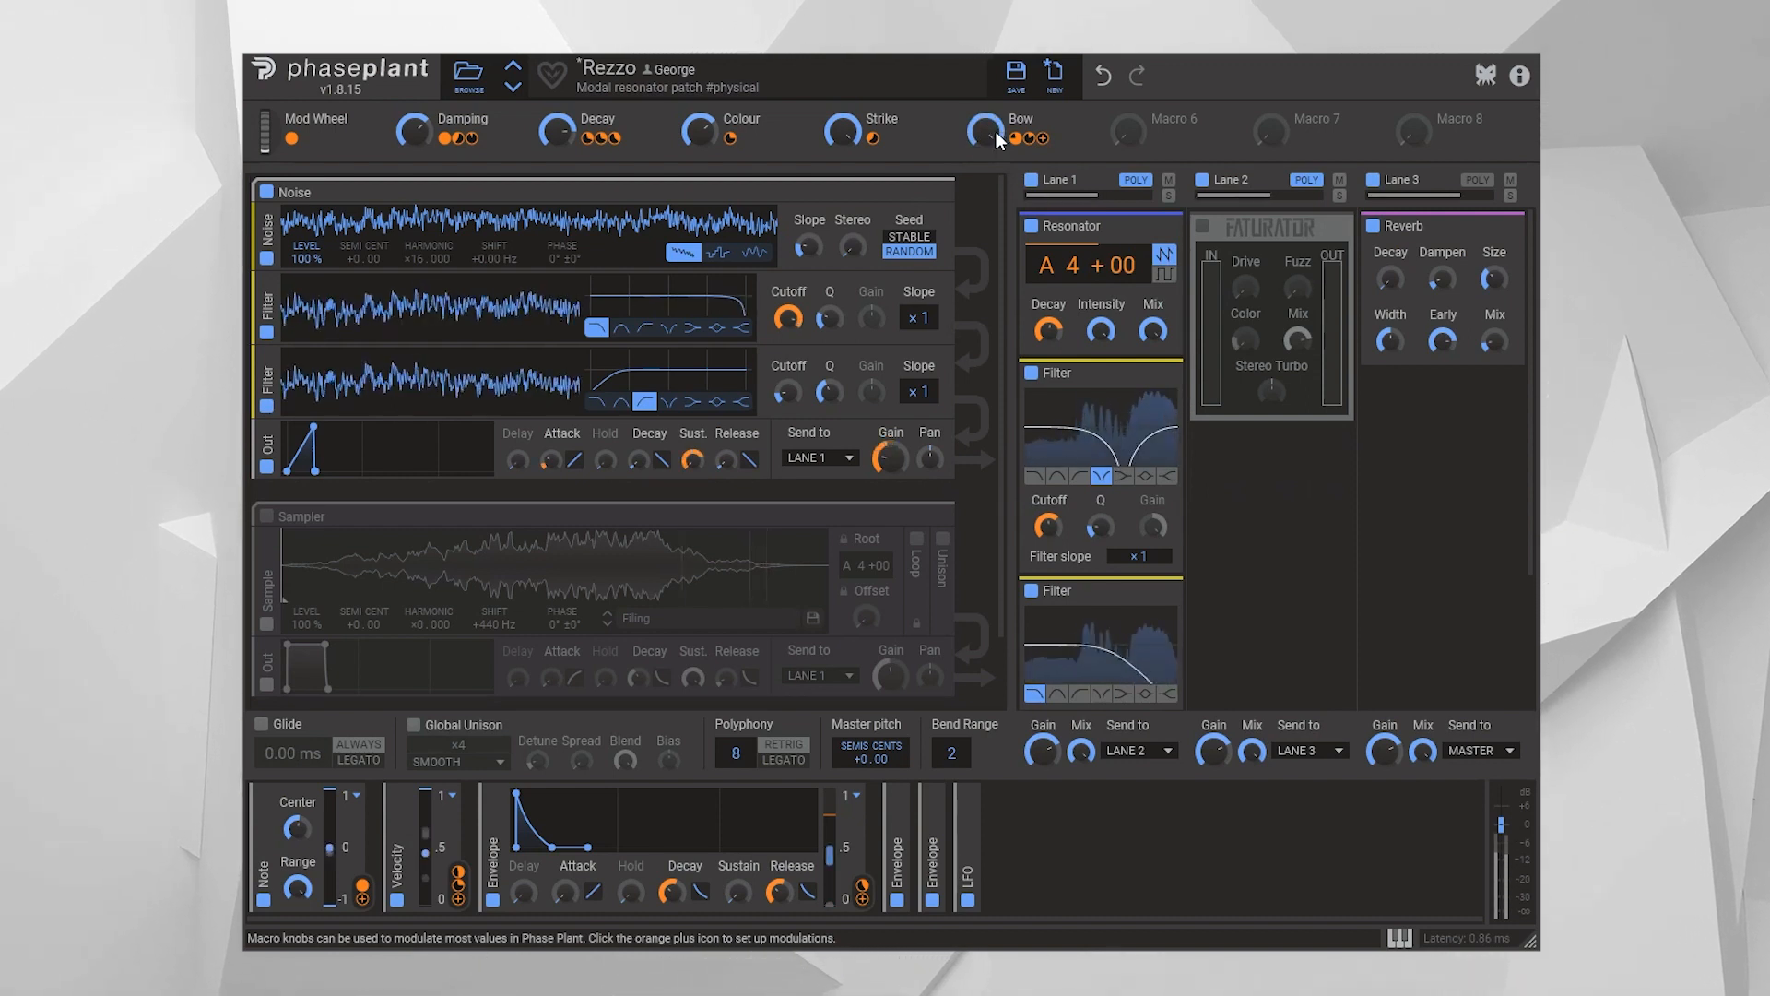
left_click_drag(841, 132, 841, 168)
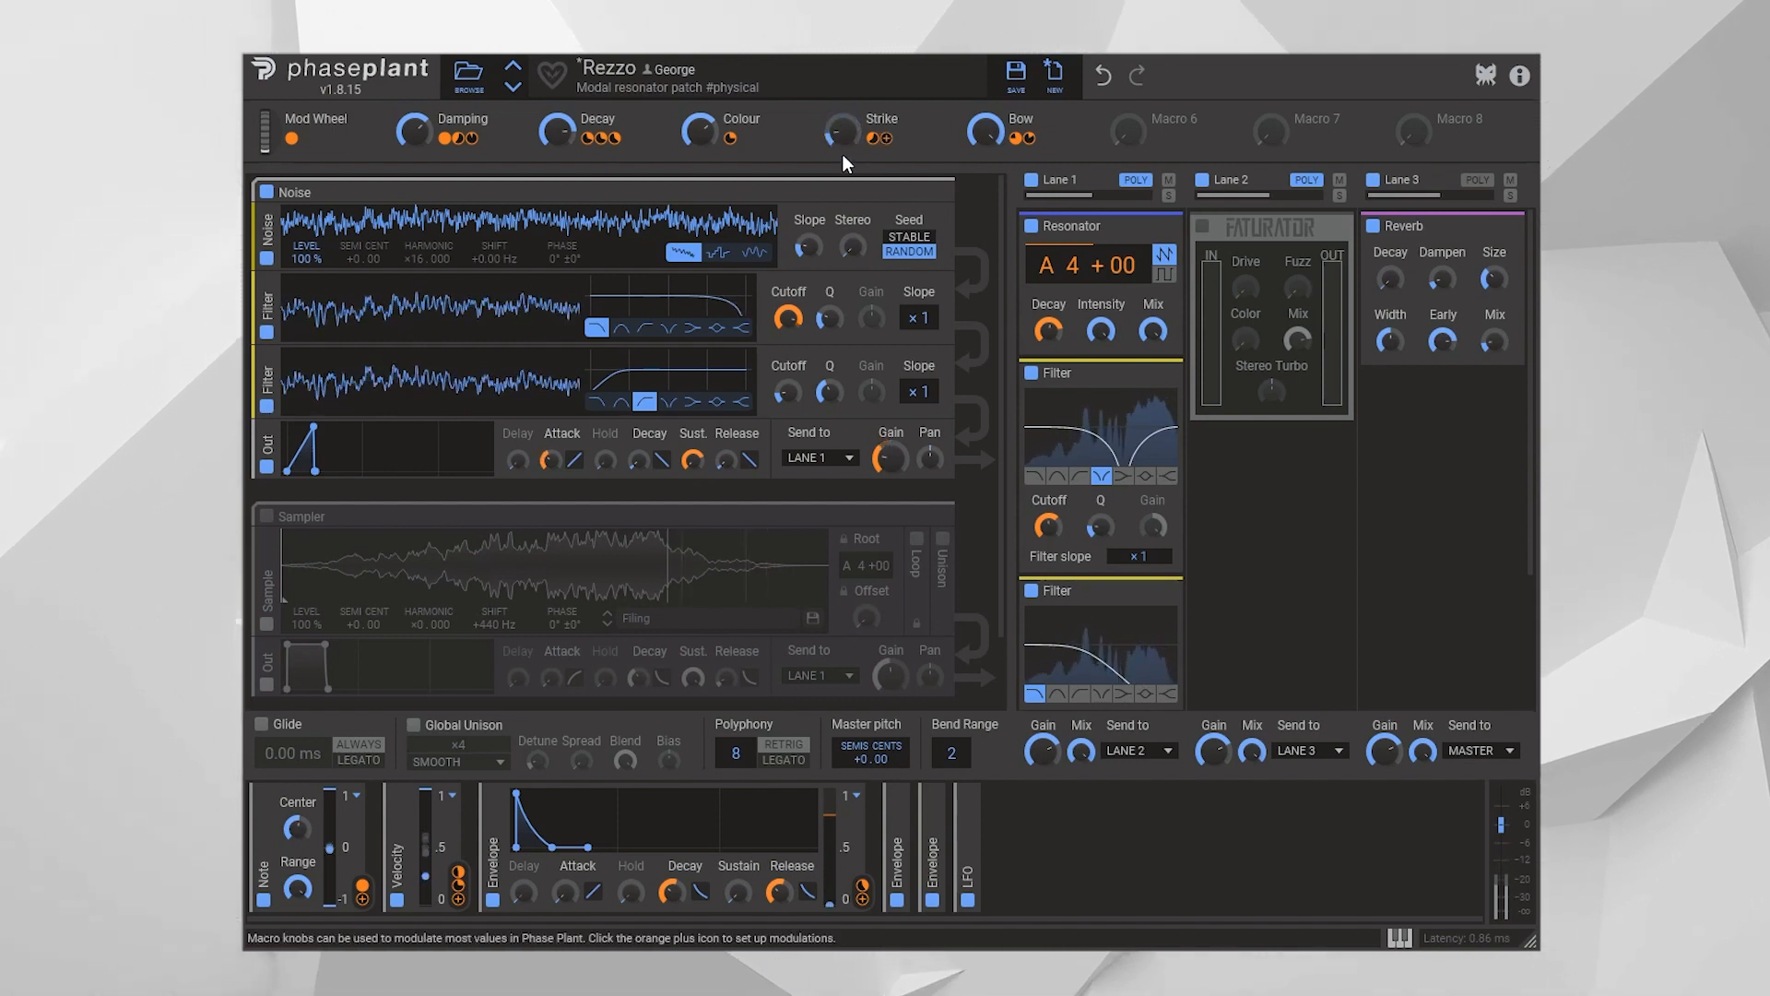
left_click_drag(986, 132, 983, 253)
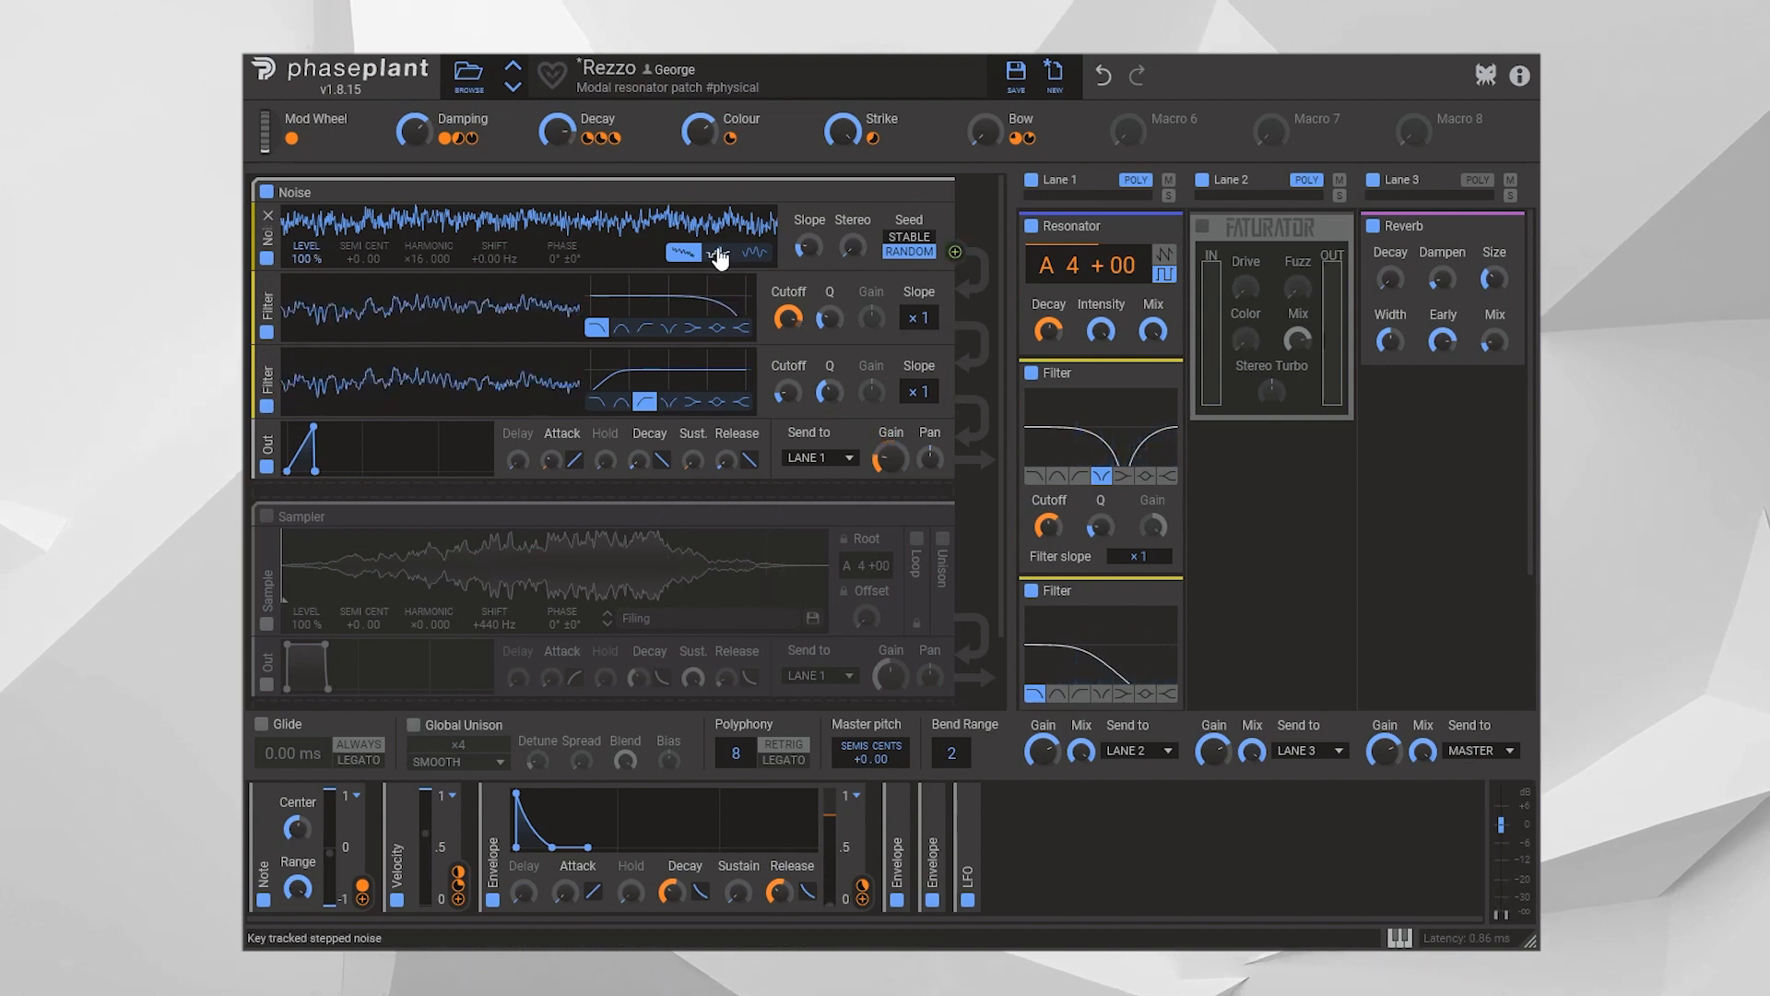
Try the key tracked smooth noise type and a higher Slope on the Noise generator, restoring both original settings
left_click(755, 253)
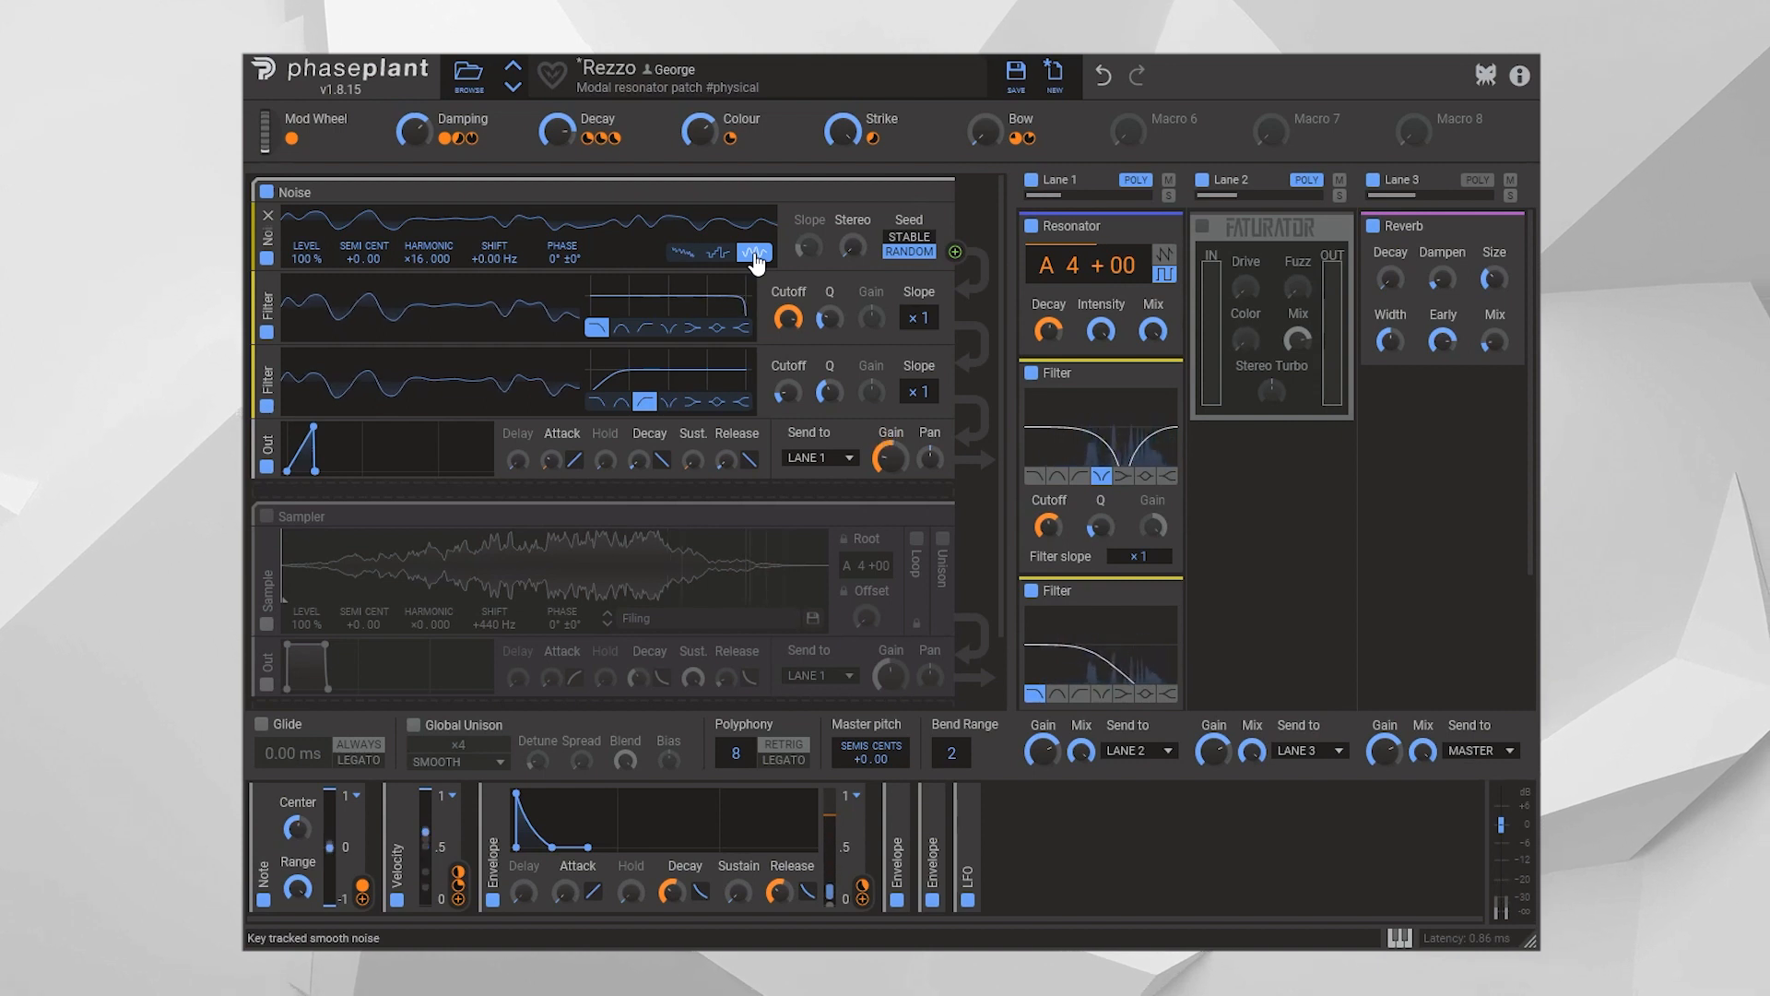
left_click(682, 252)
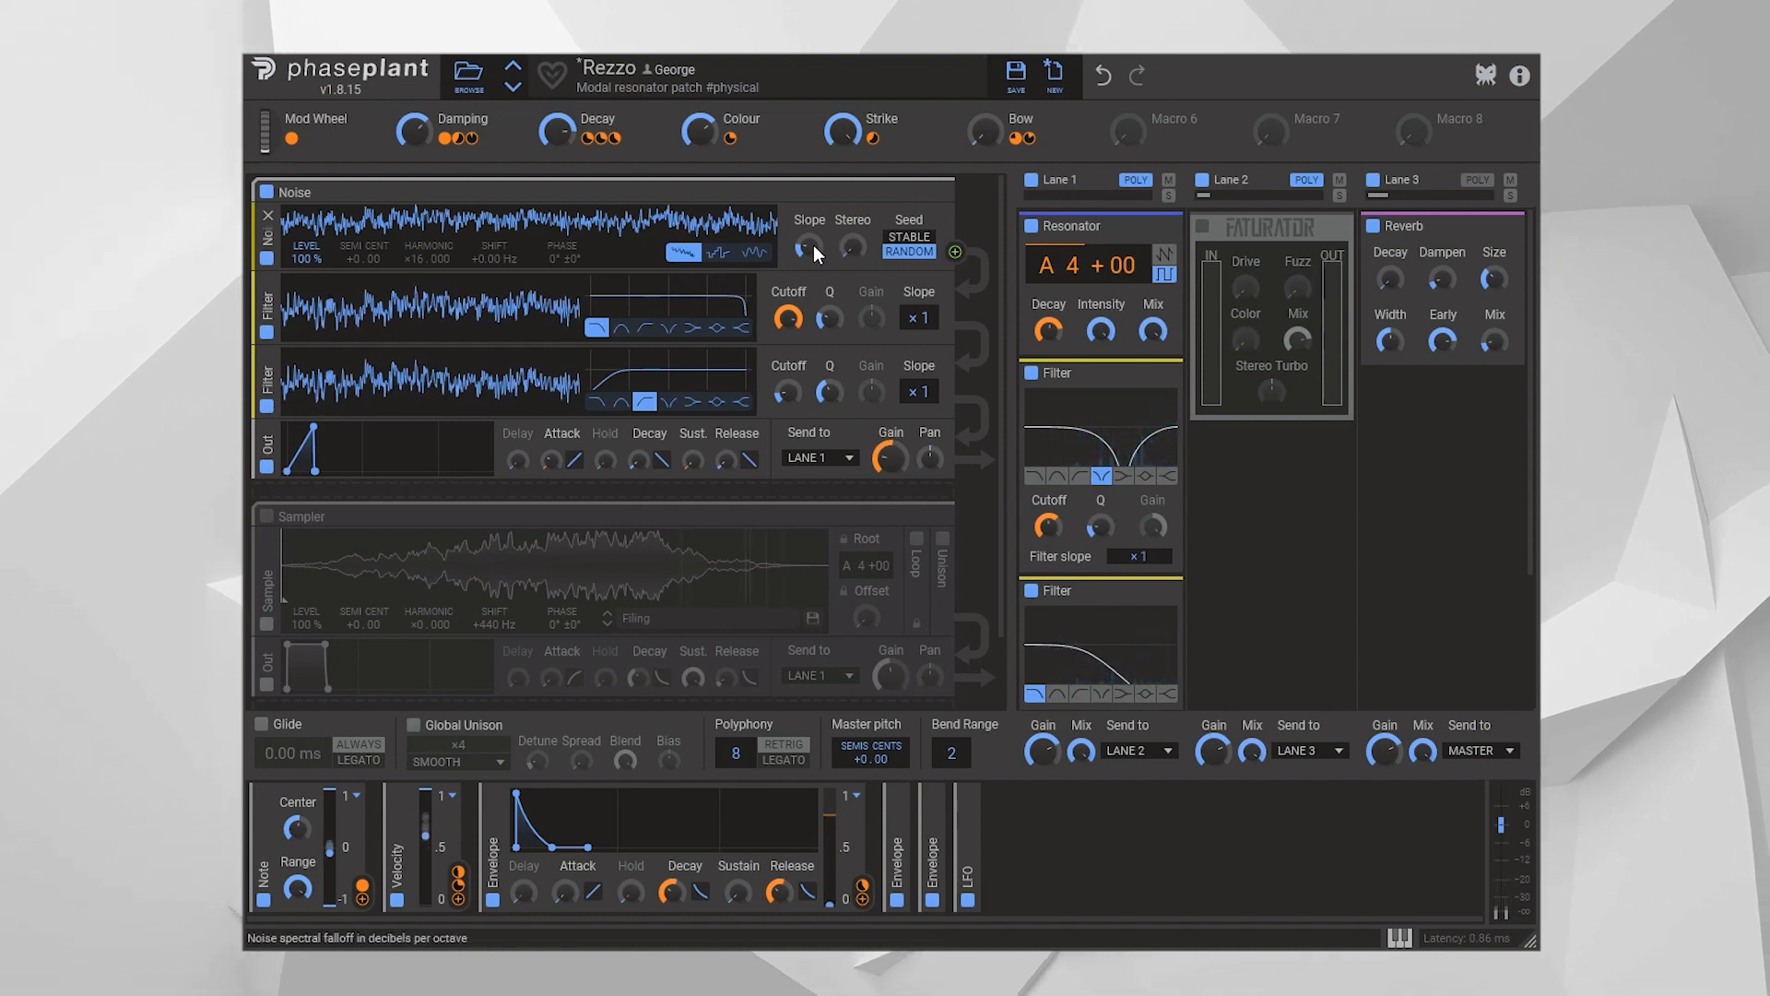
left_click_drag(811, 246, 811, 217)
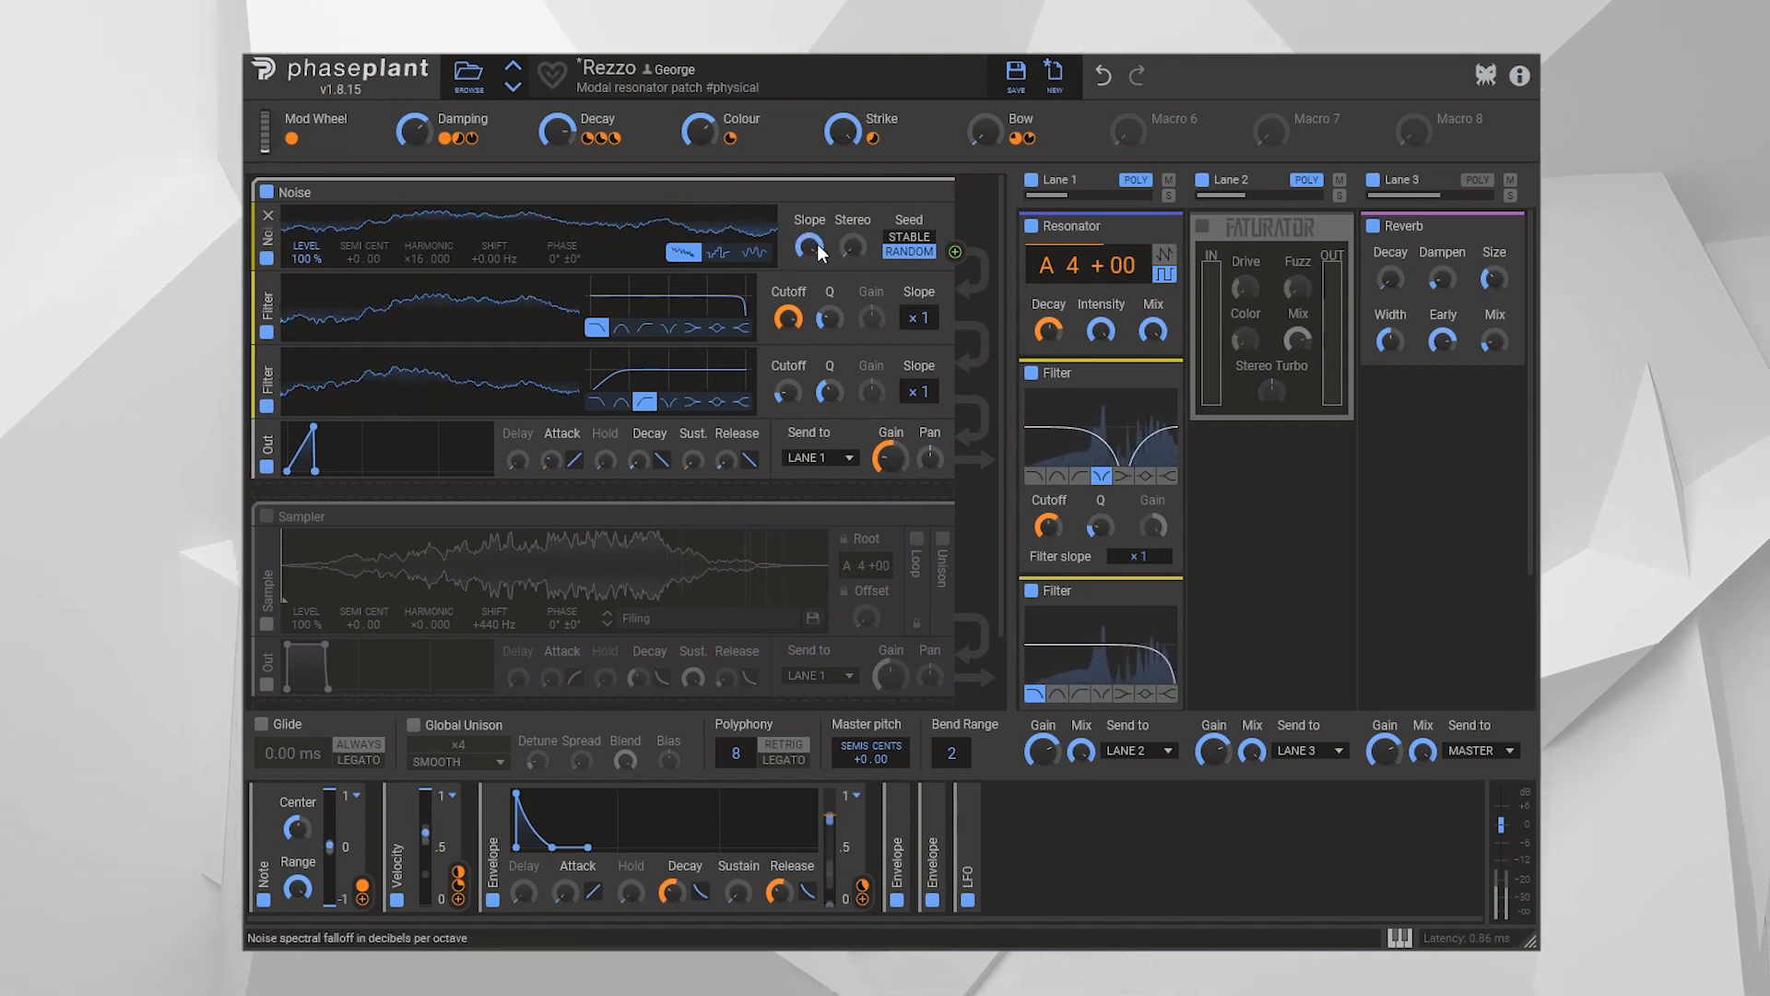
left_click_drag(812, 246, 815, 261)
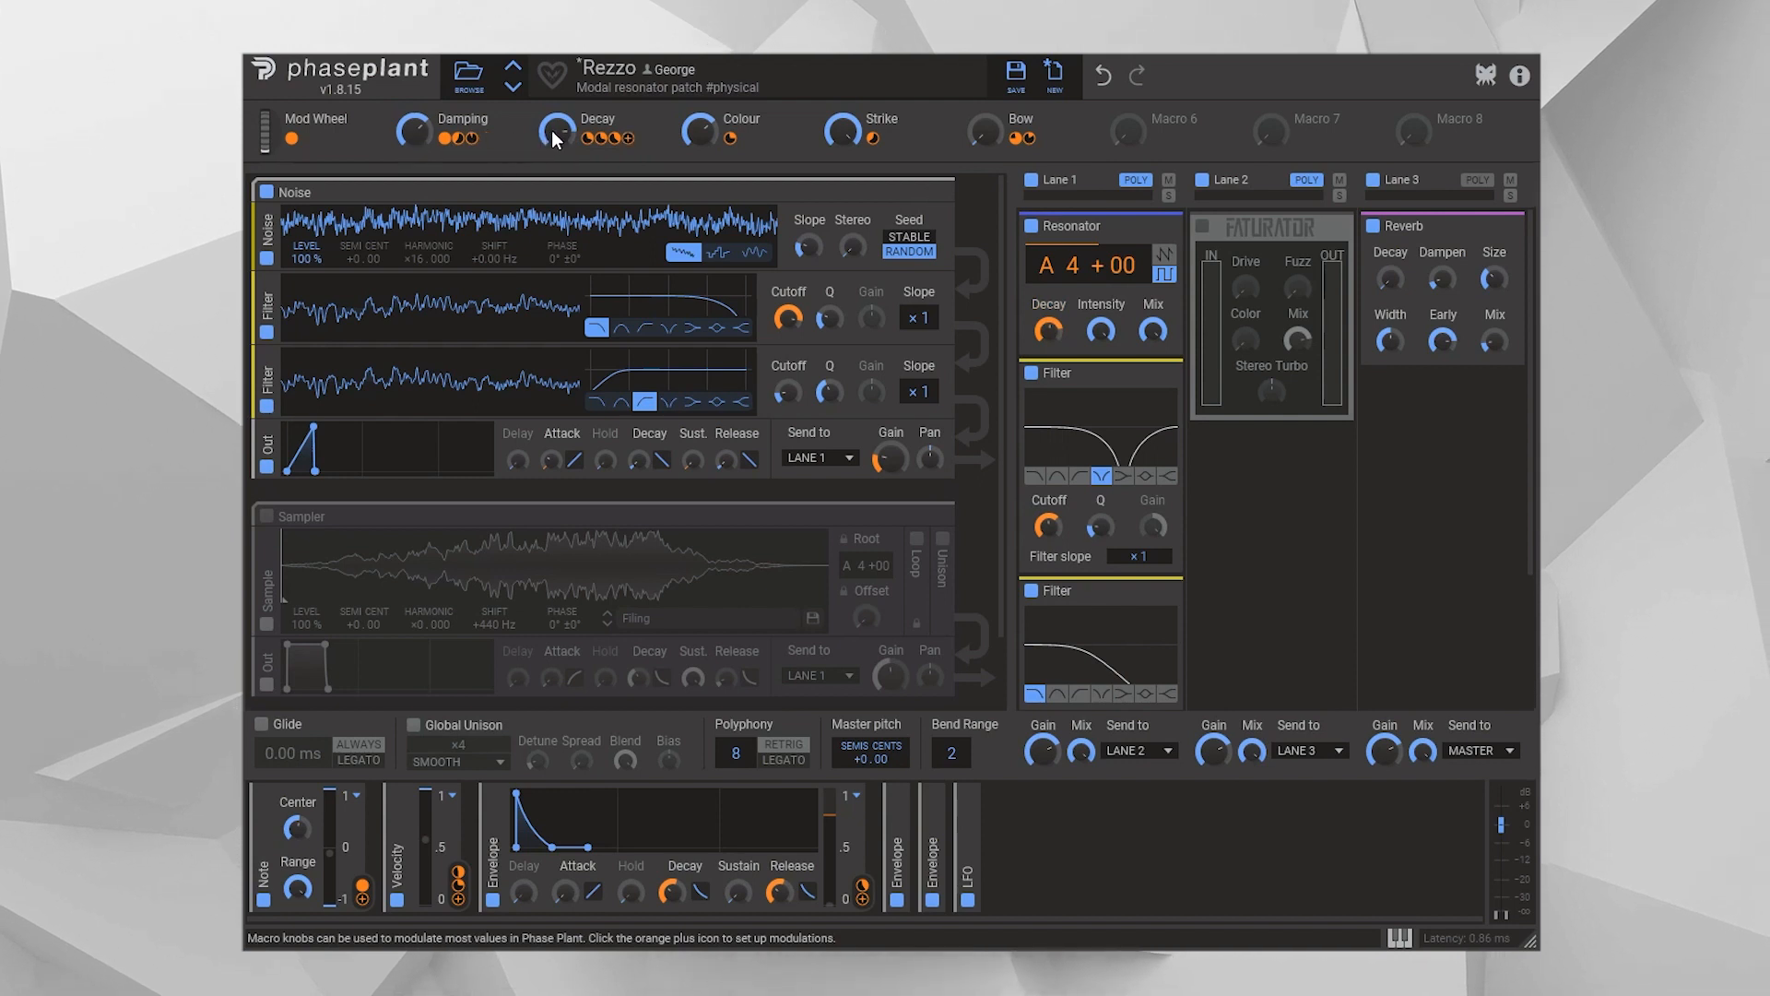
Try different amounts of the Decay macro to compare how long the resonance rings
left_click_drag(552, 131, 552, 110)
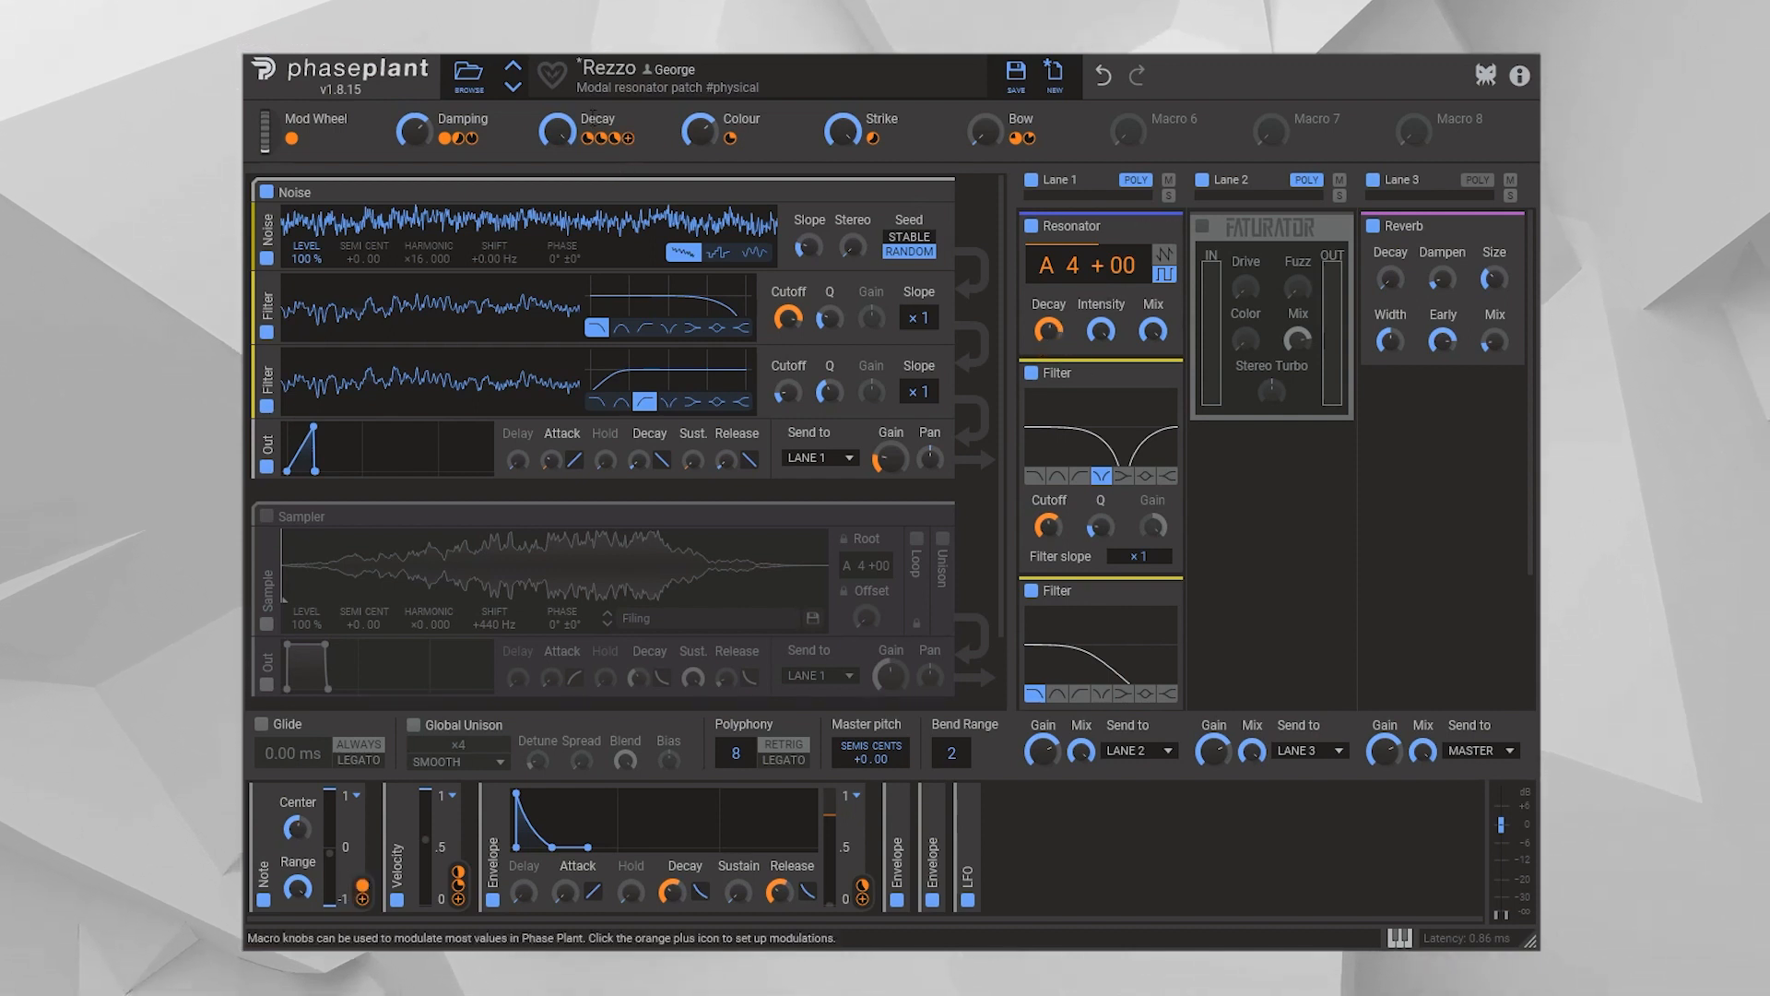
mouse_move(548, 138)
left_mouse_down()
mouse_move(548, 162)
mouse_move(548, 135)
left_mouse_up()
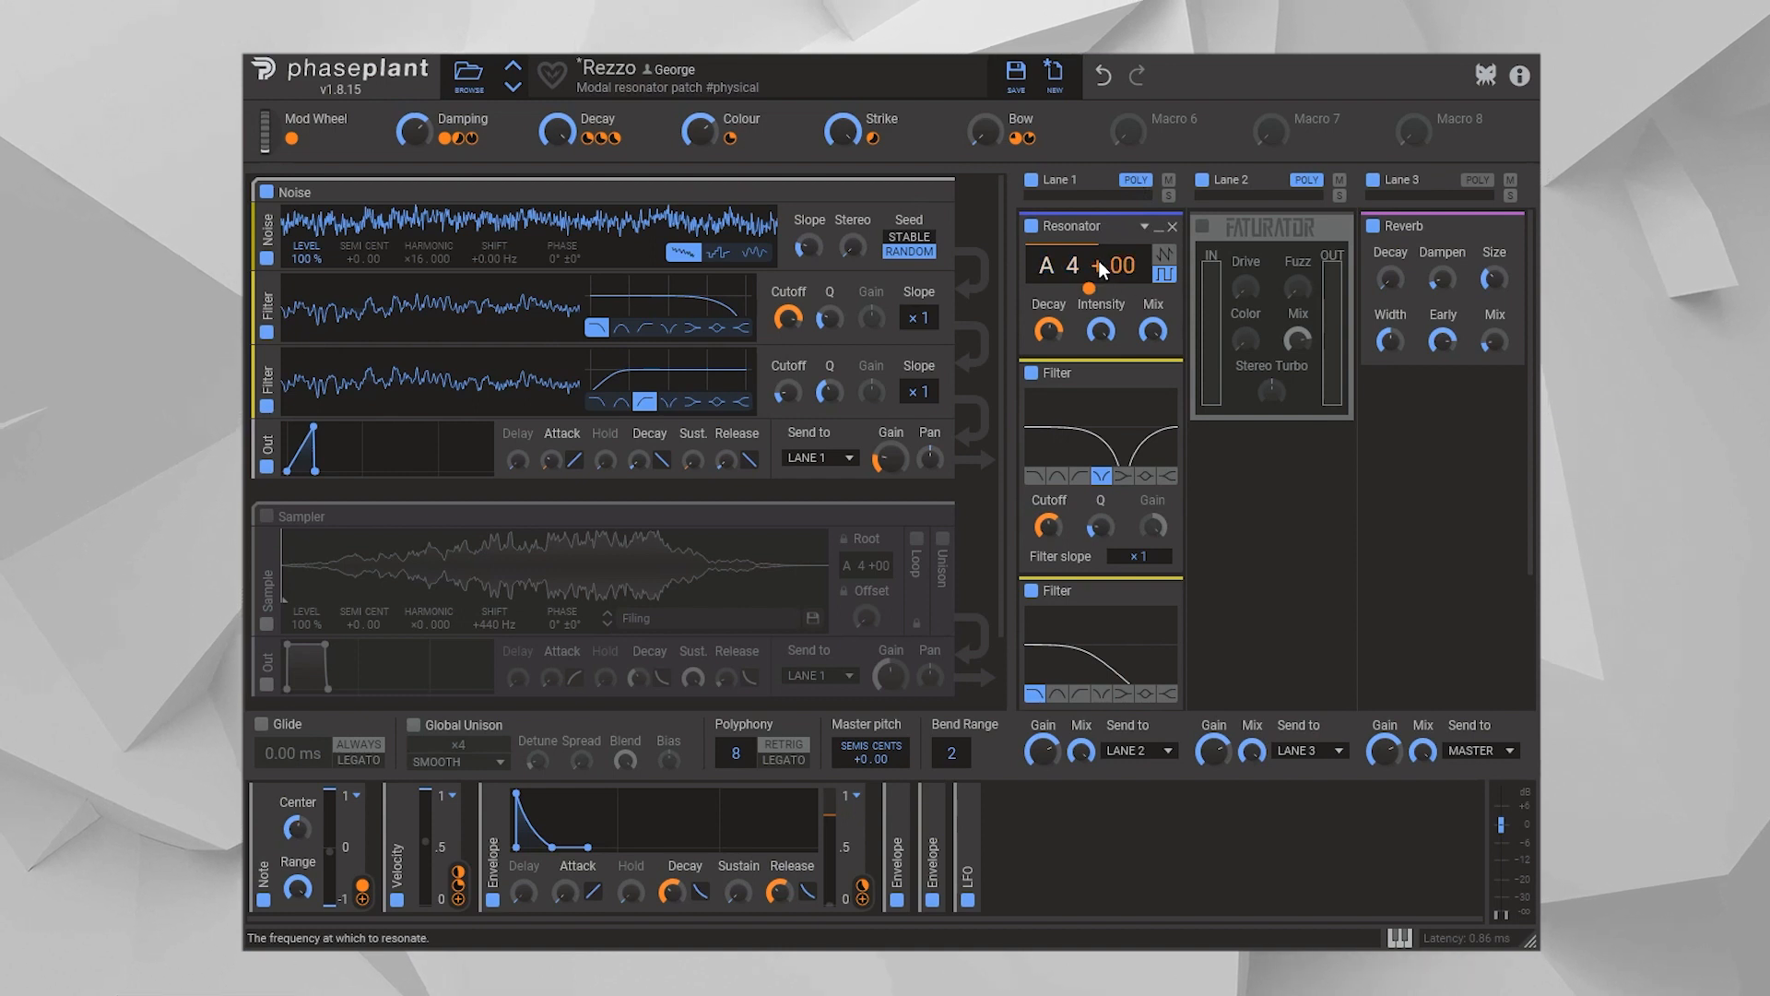
Sweep the Damping macro between low and full amounts to compare its effect on the Lane 1 low-pass filter
scroll(1088, 276, "down", 3)
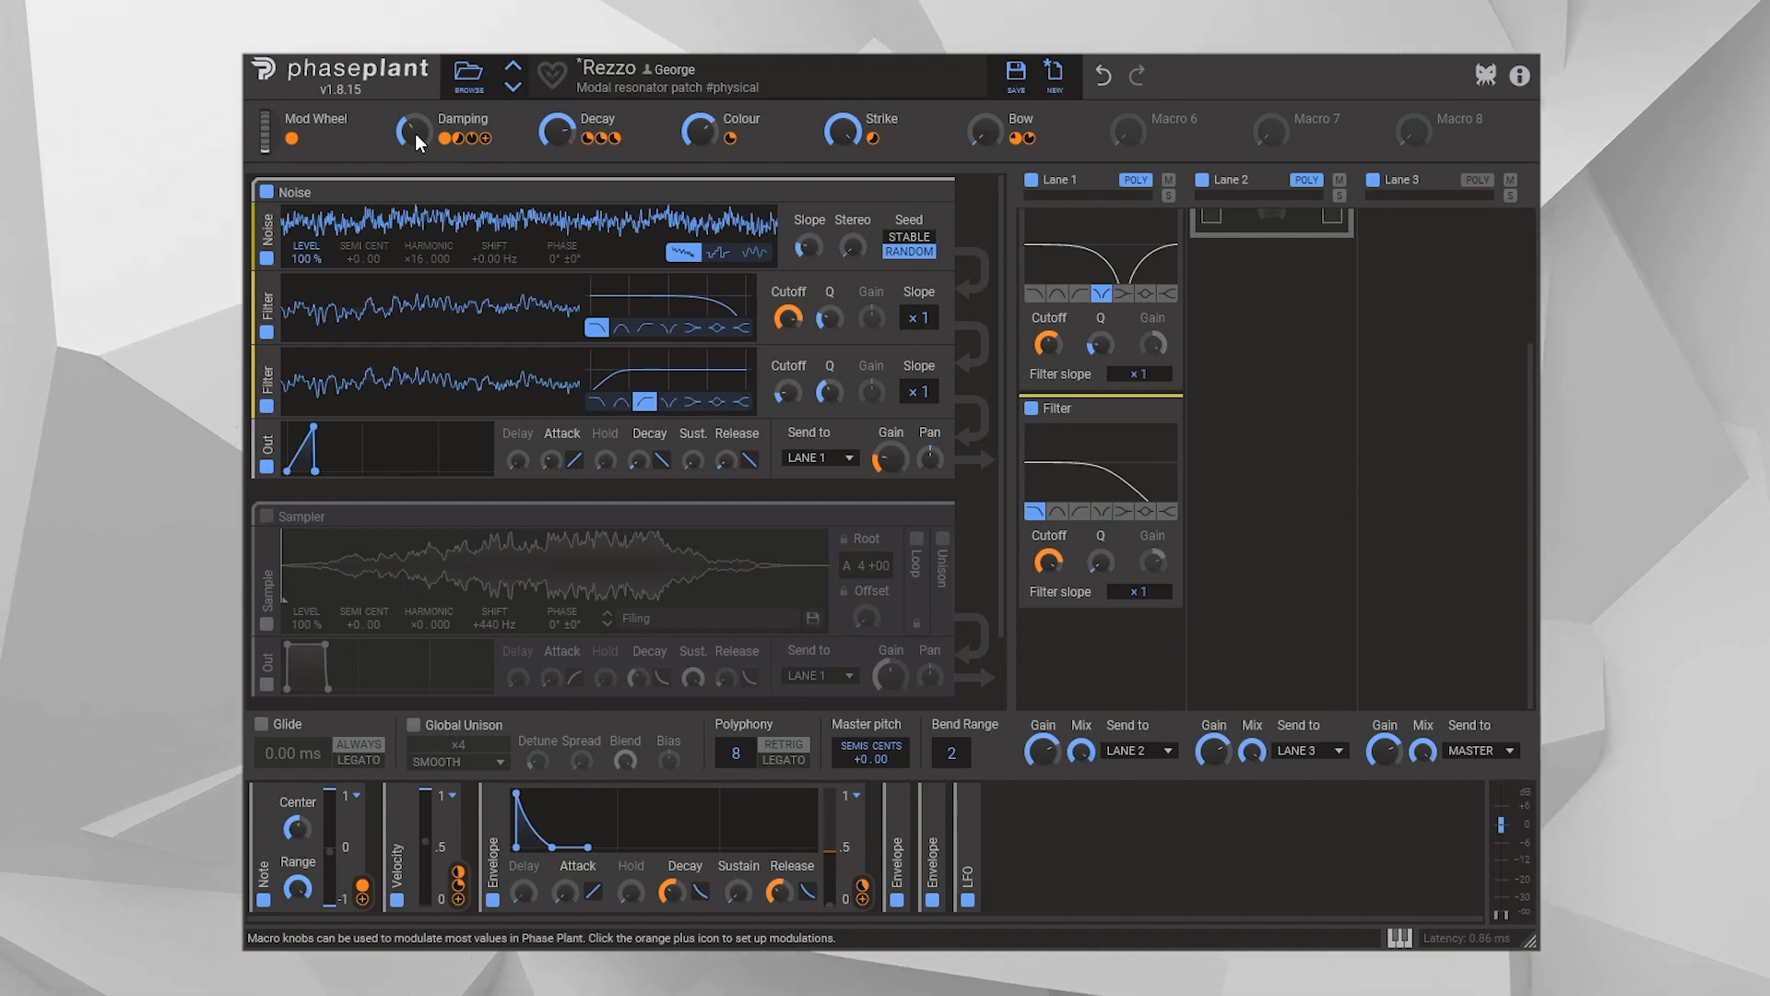
left_click_drag(415, 134, 415, 129)
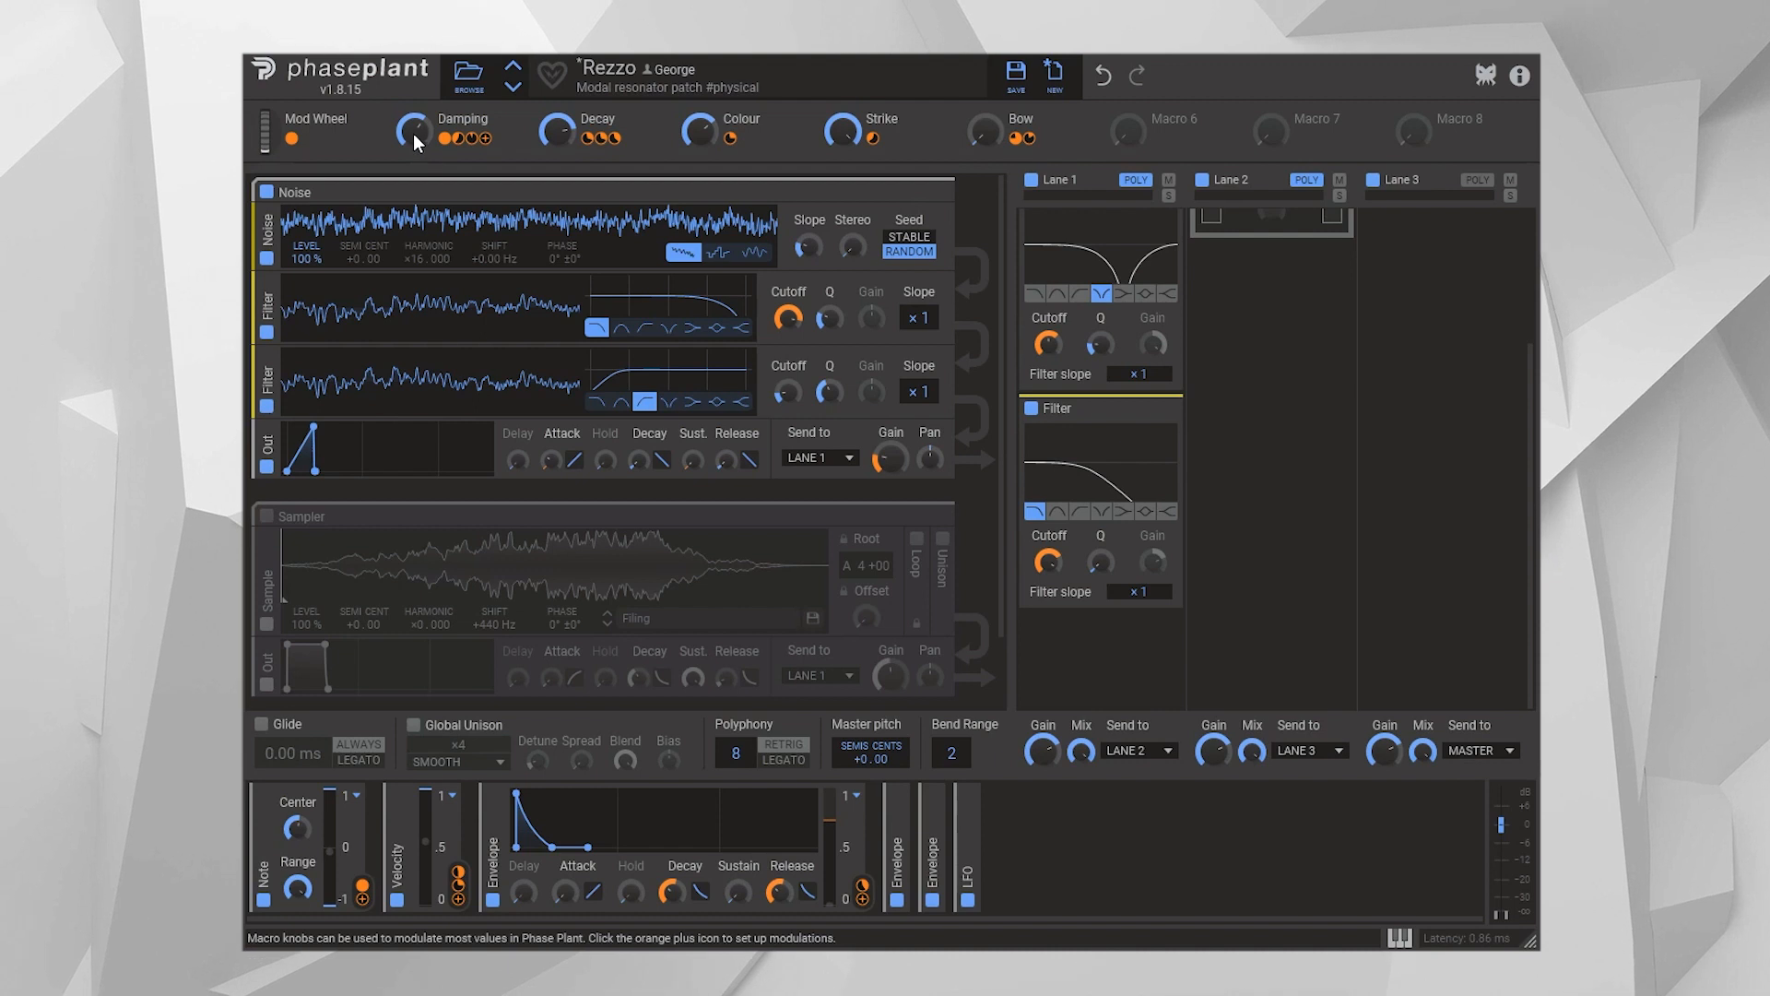
left_click_drag(413, 133, 413, 90)
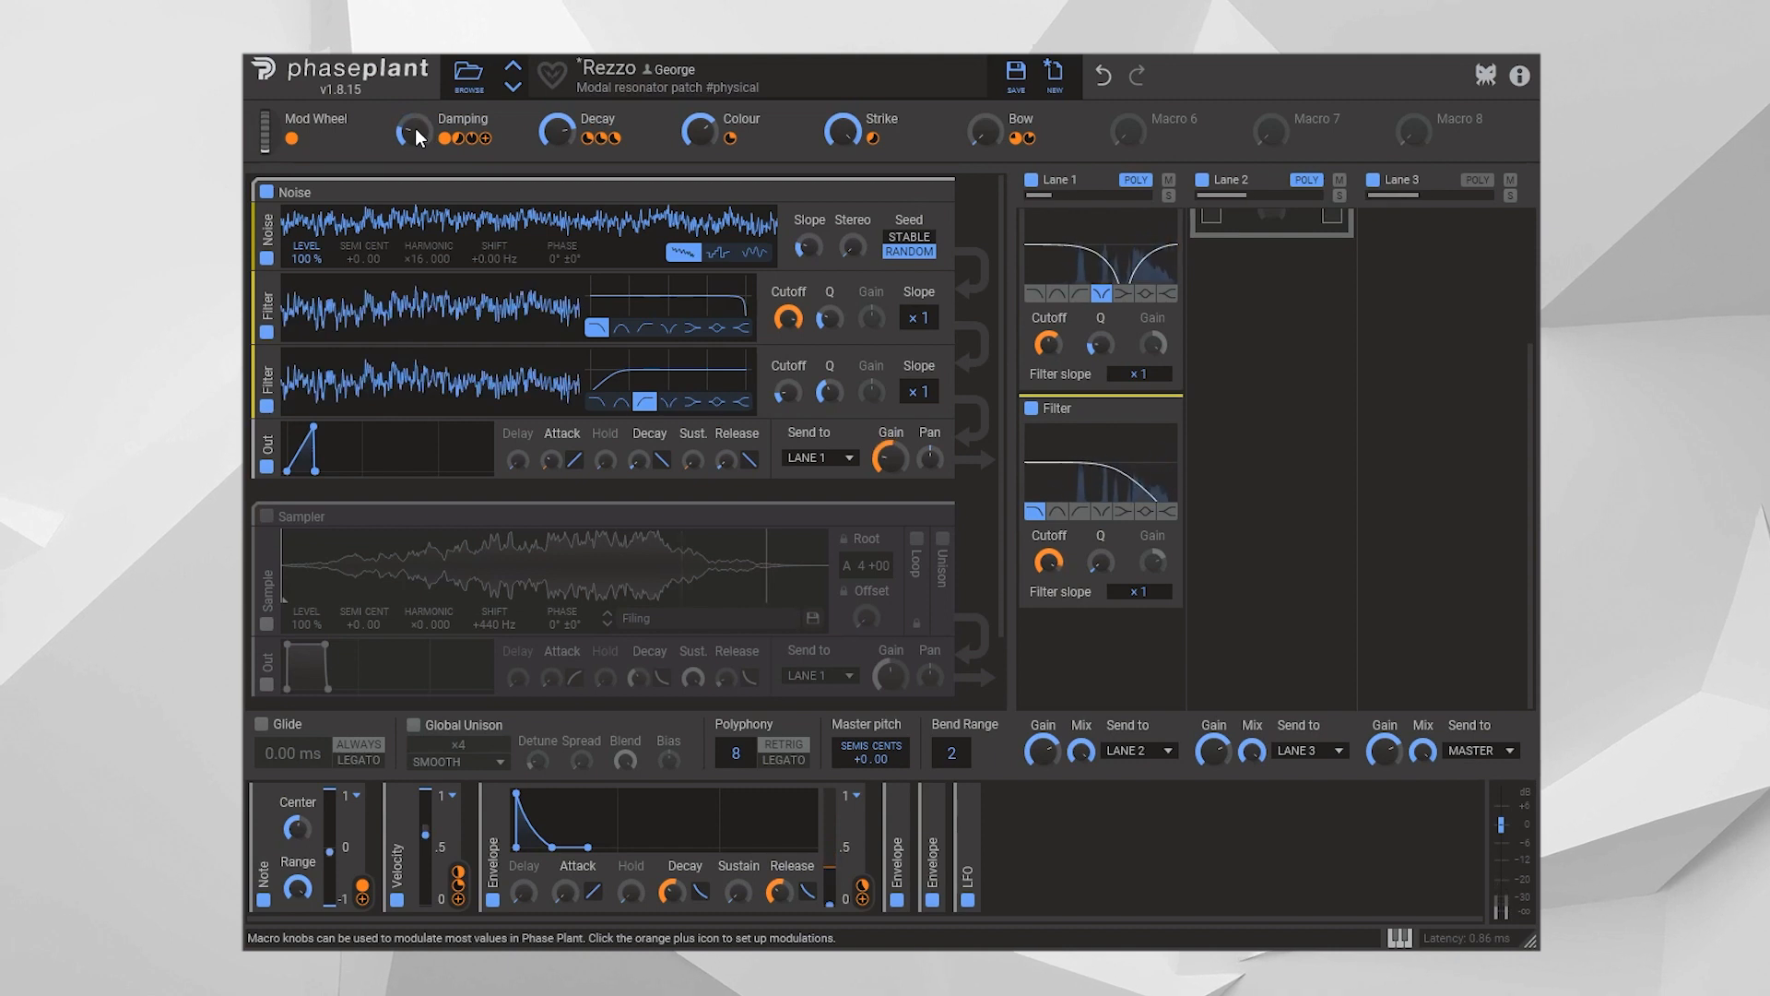
left_click_drag(414, 129, 414, 101)
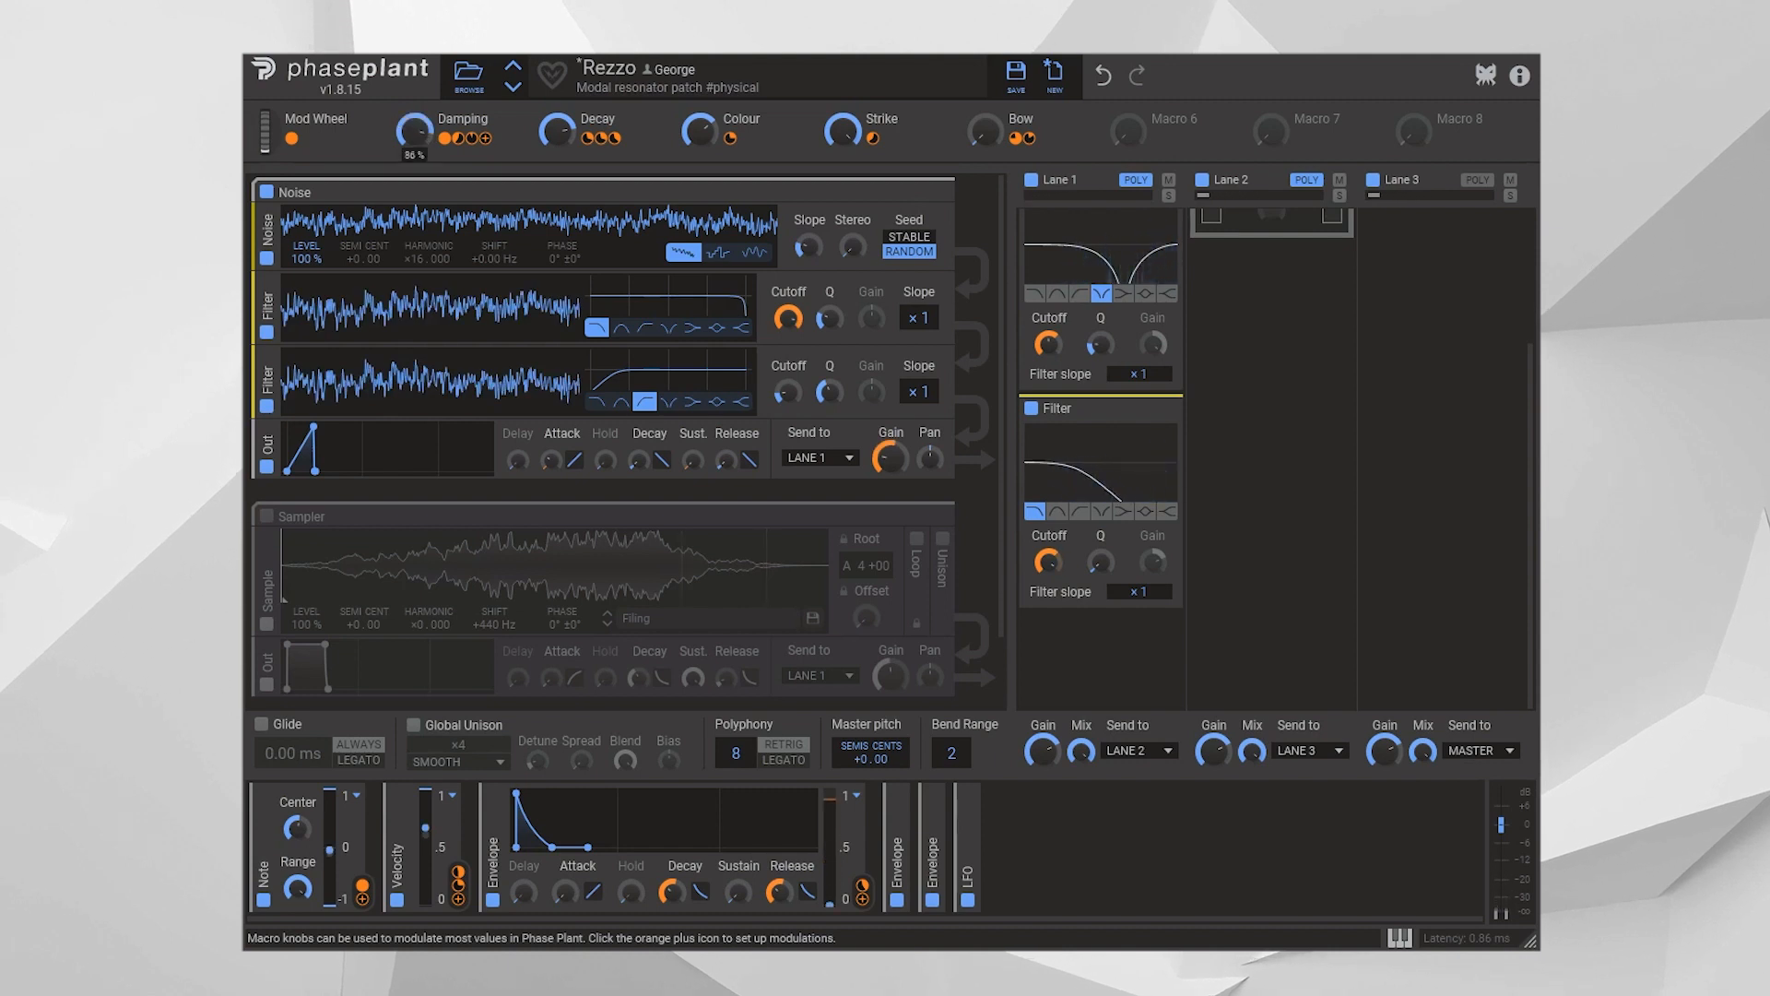
Readjust the Damping and Decay macros, bringing both to around the middle of their range
double_click(414, 131)
left_click_drag(560, 131, 559, 103)
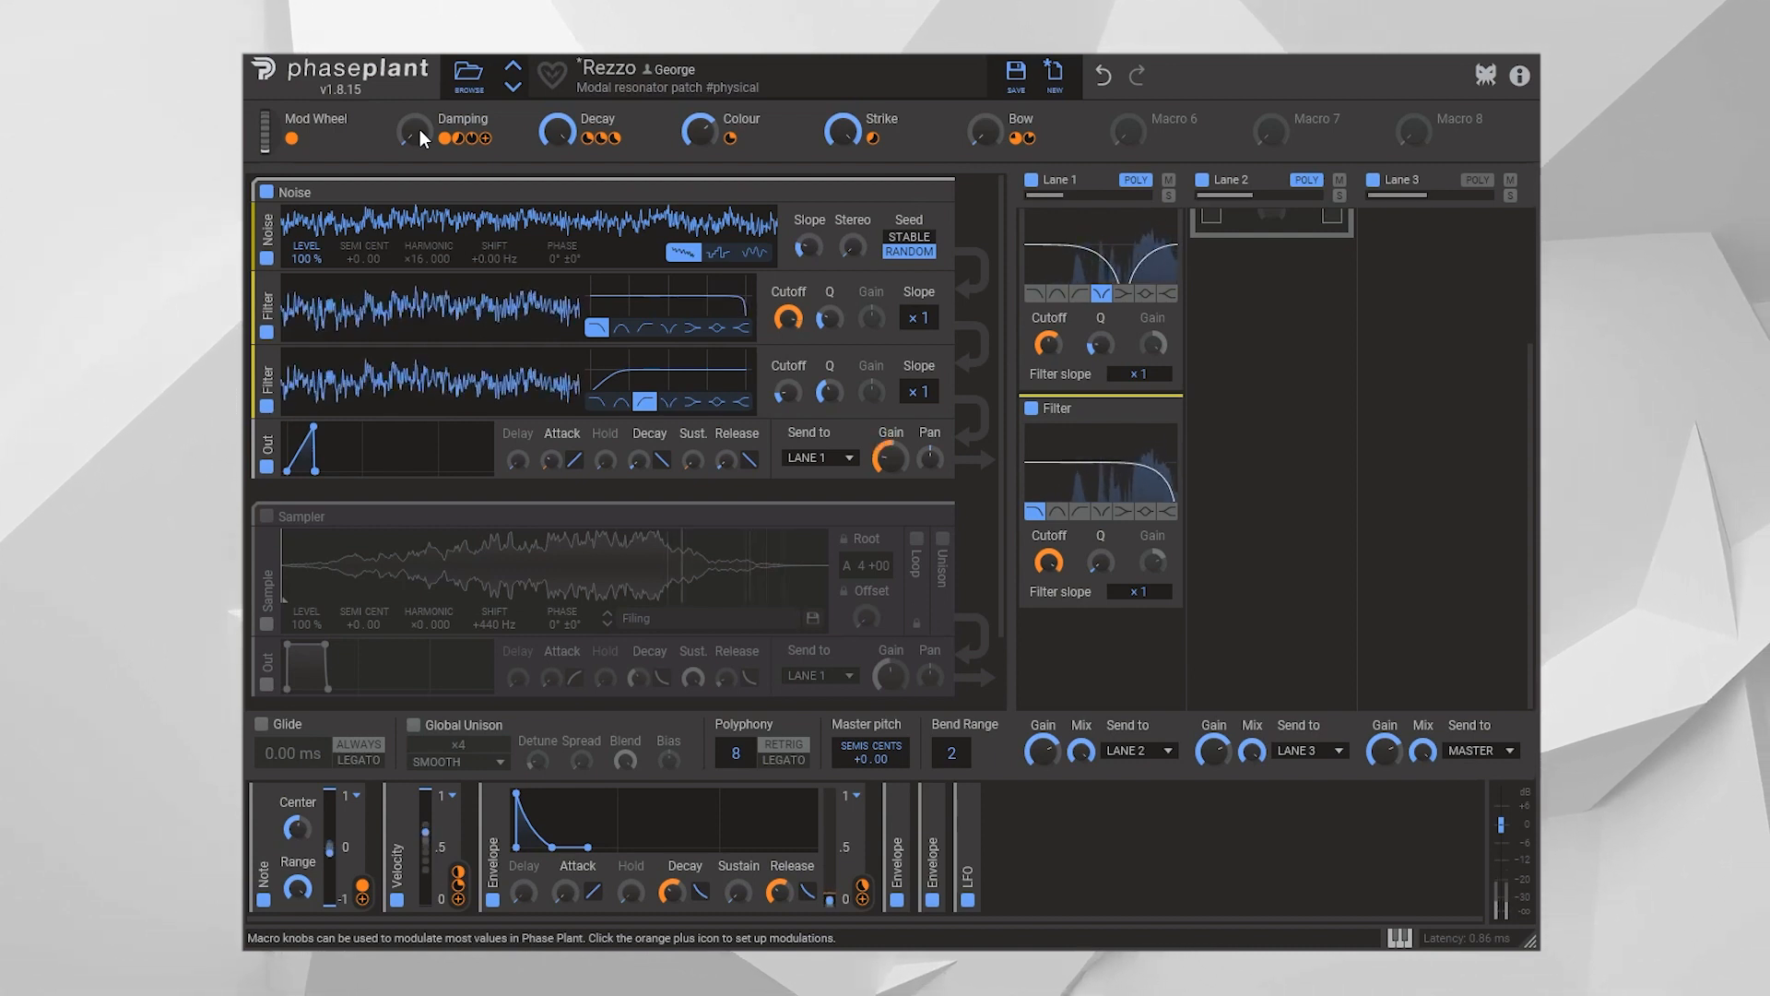
mouse_move(413, 129)
left_mouse_down()
mouse_move(413, 92)
mouse_move(417, 137)
left_mouse_up()
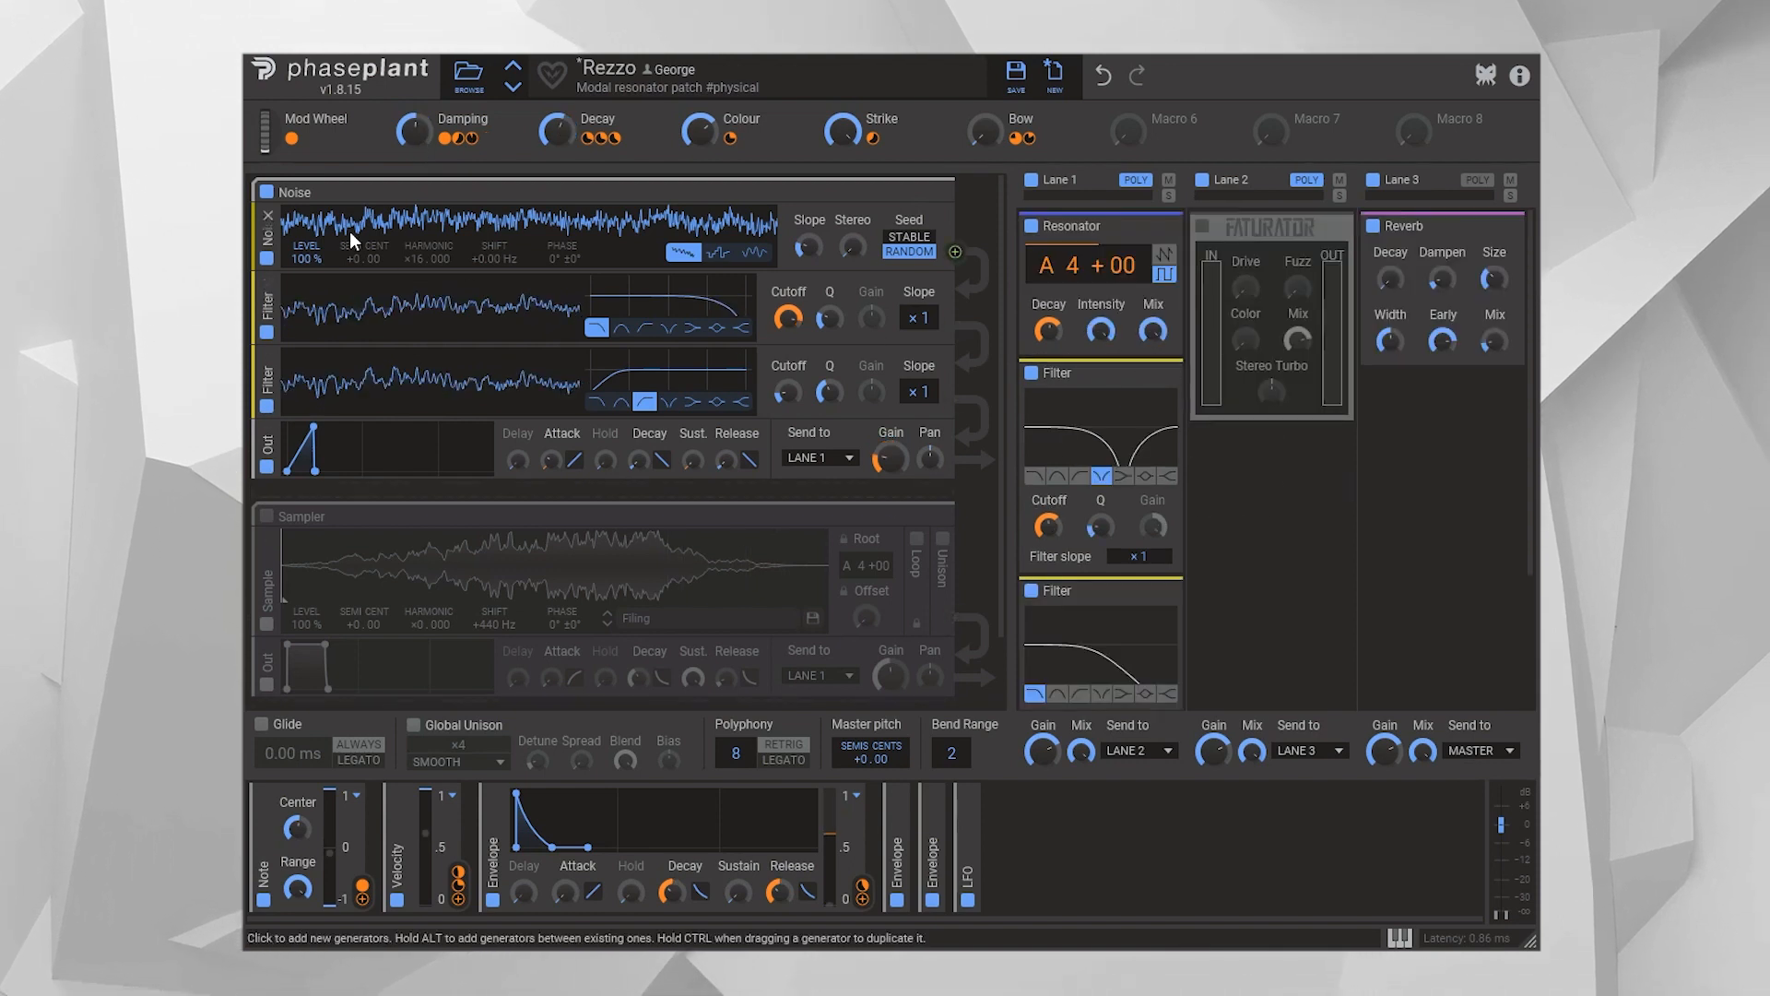
Disable the Noise group and enable the Sampler group as the sound source
left_click(267, 193)
left_click(267, 516)
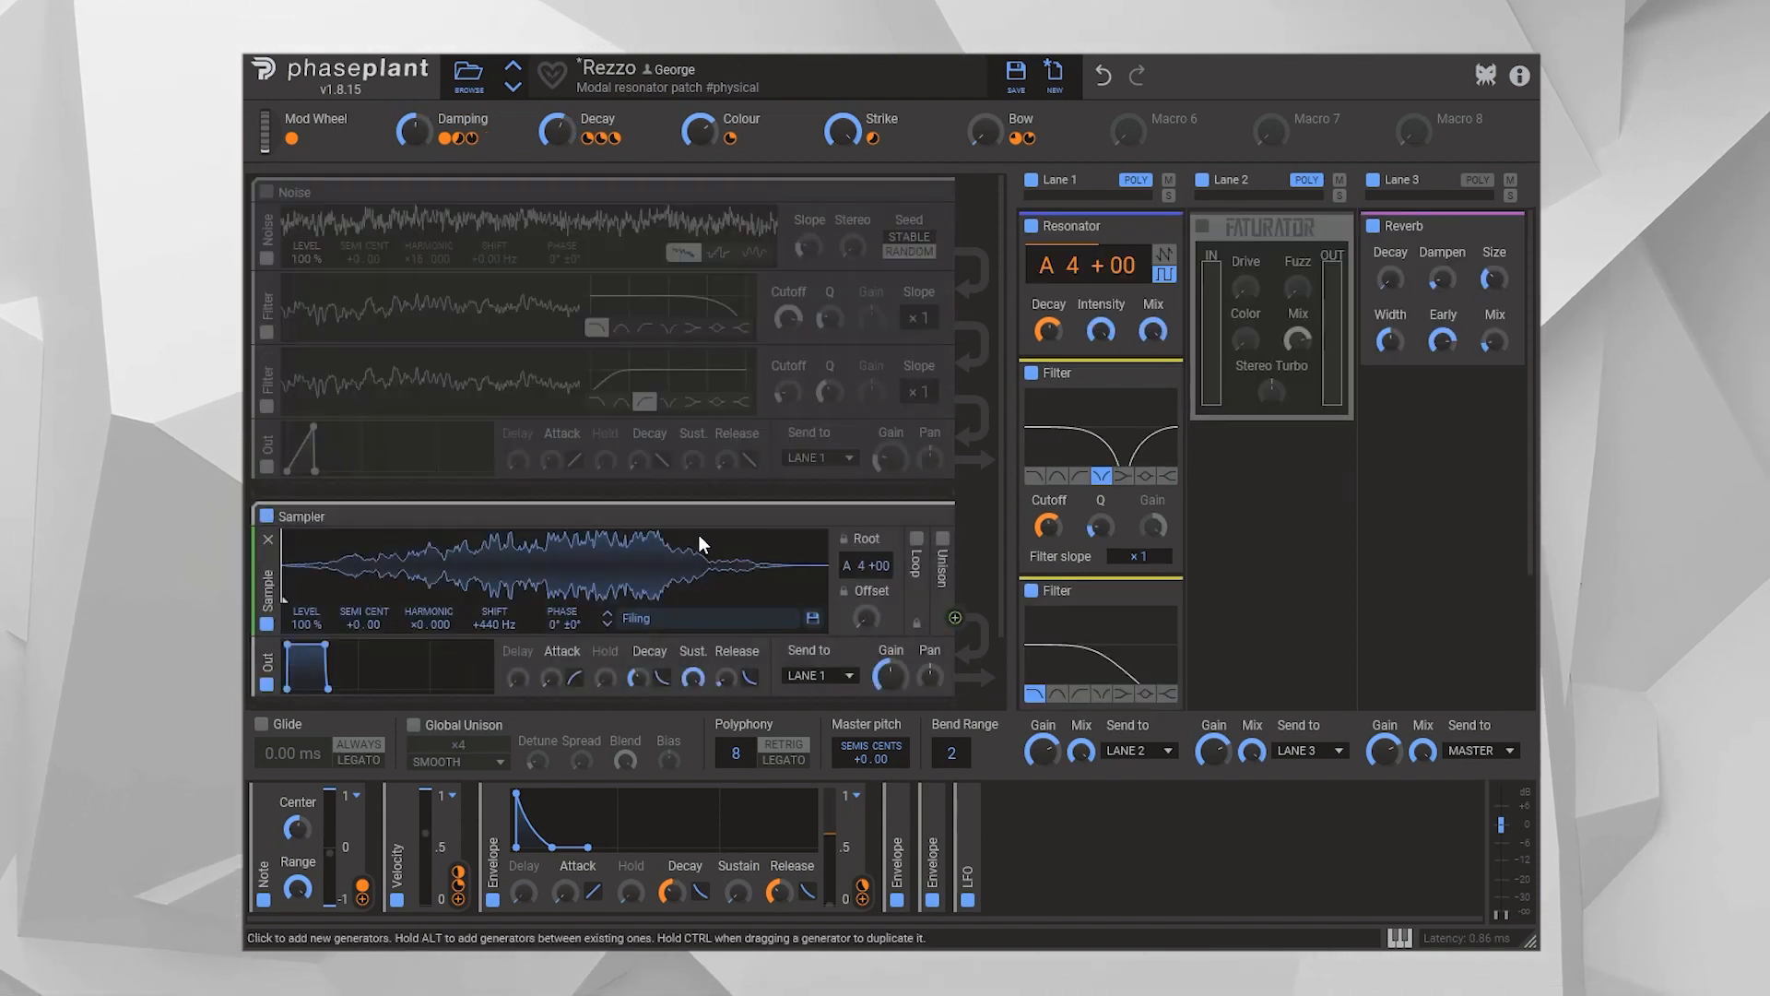
Route the Sampler group's output to MASTER and close the sample browser, keeping the Filing sample loaded
scroll(702, 530, "down", 1)
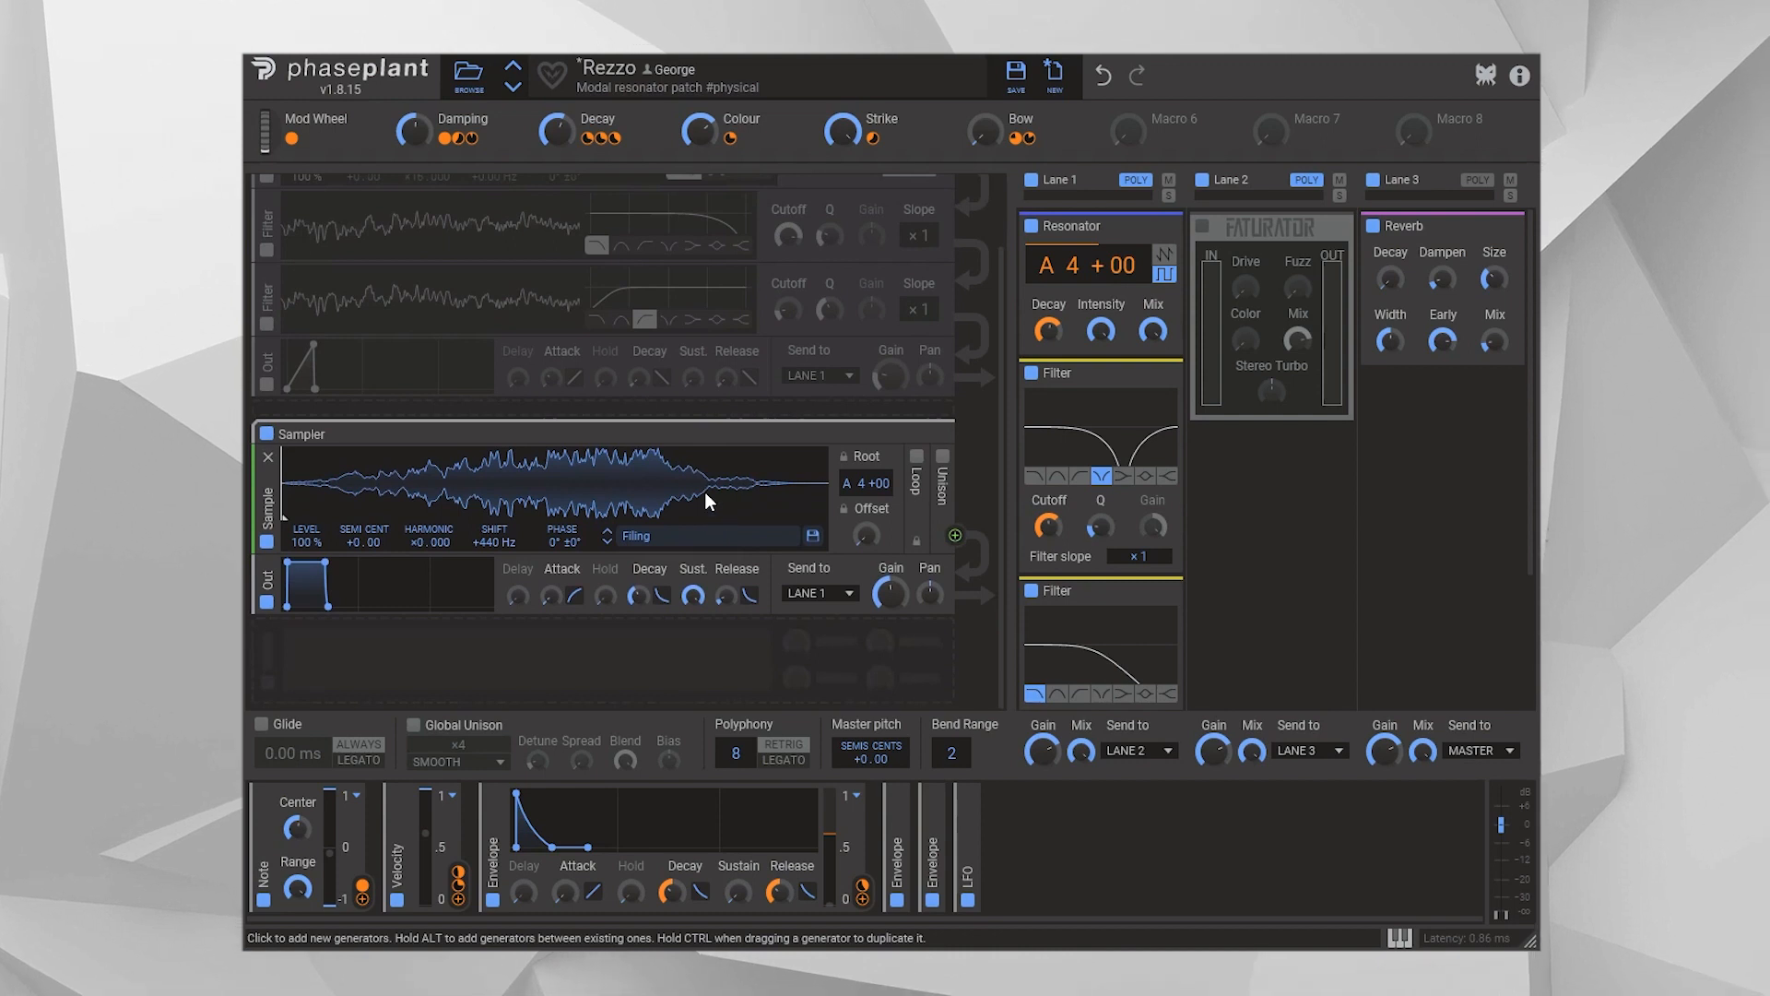
left_click(850, 595)
left_click(830, 683)
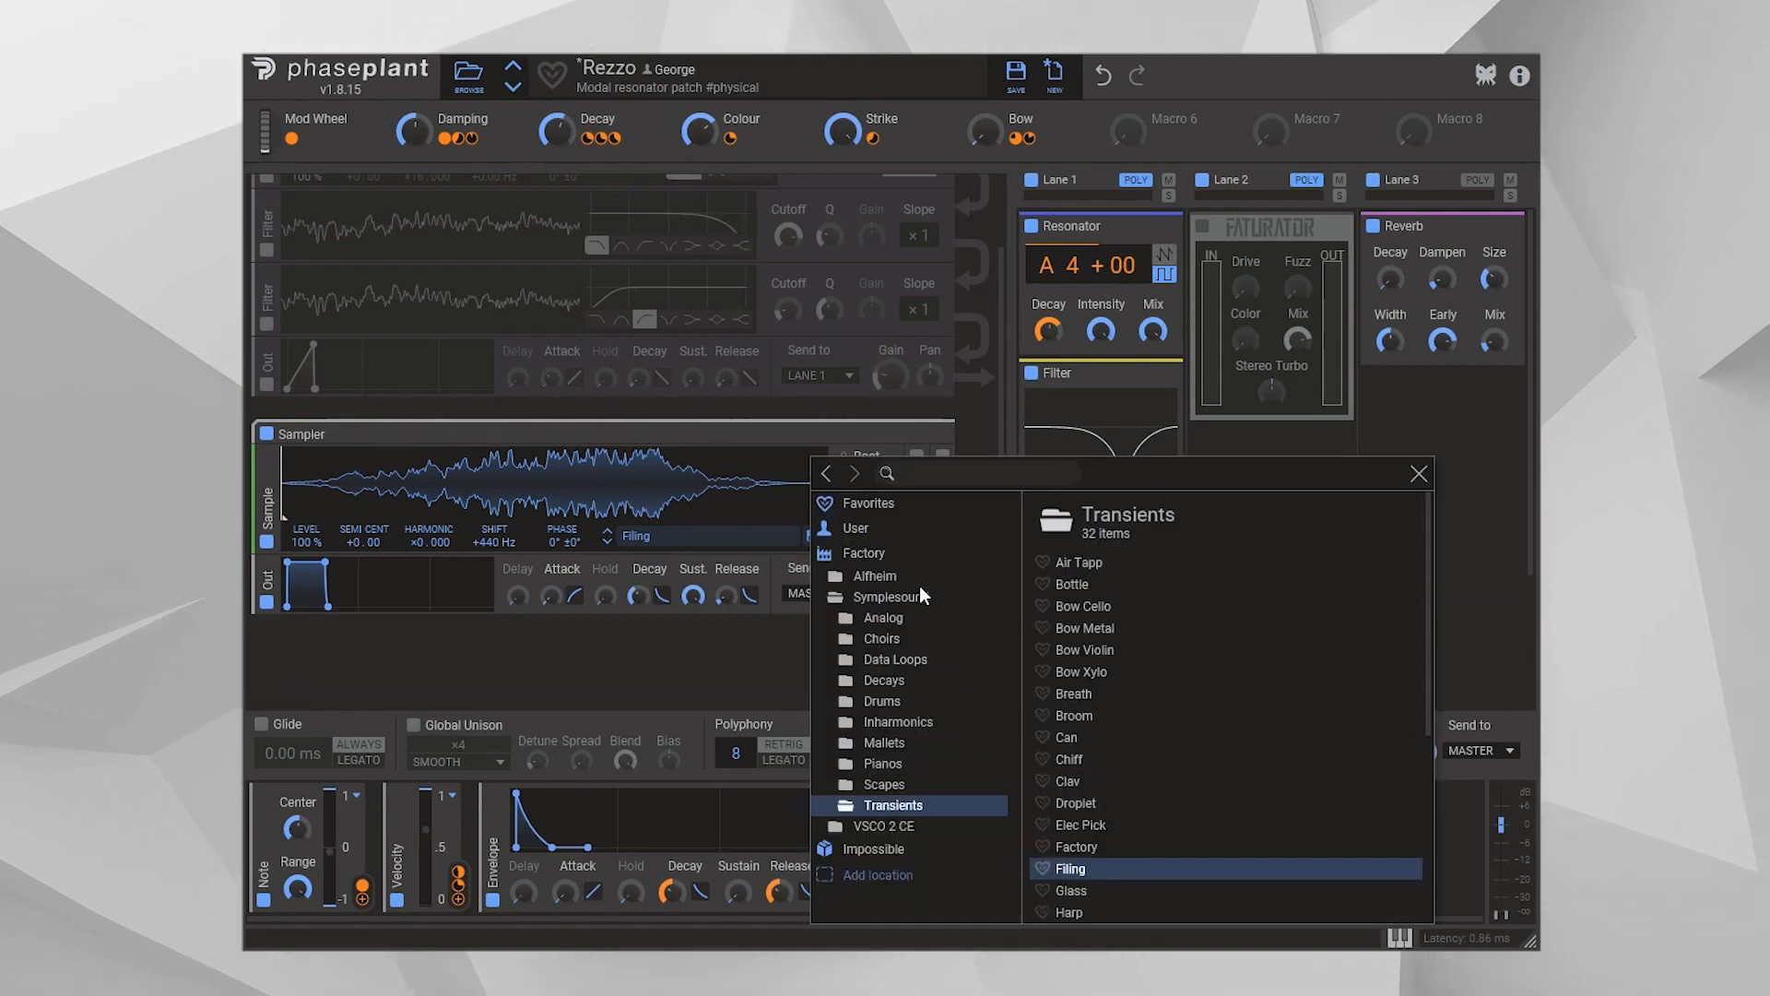
left_click(696, 555)
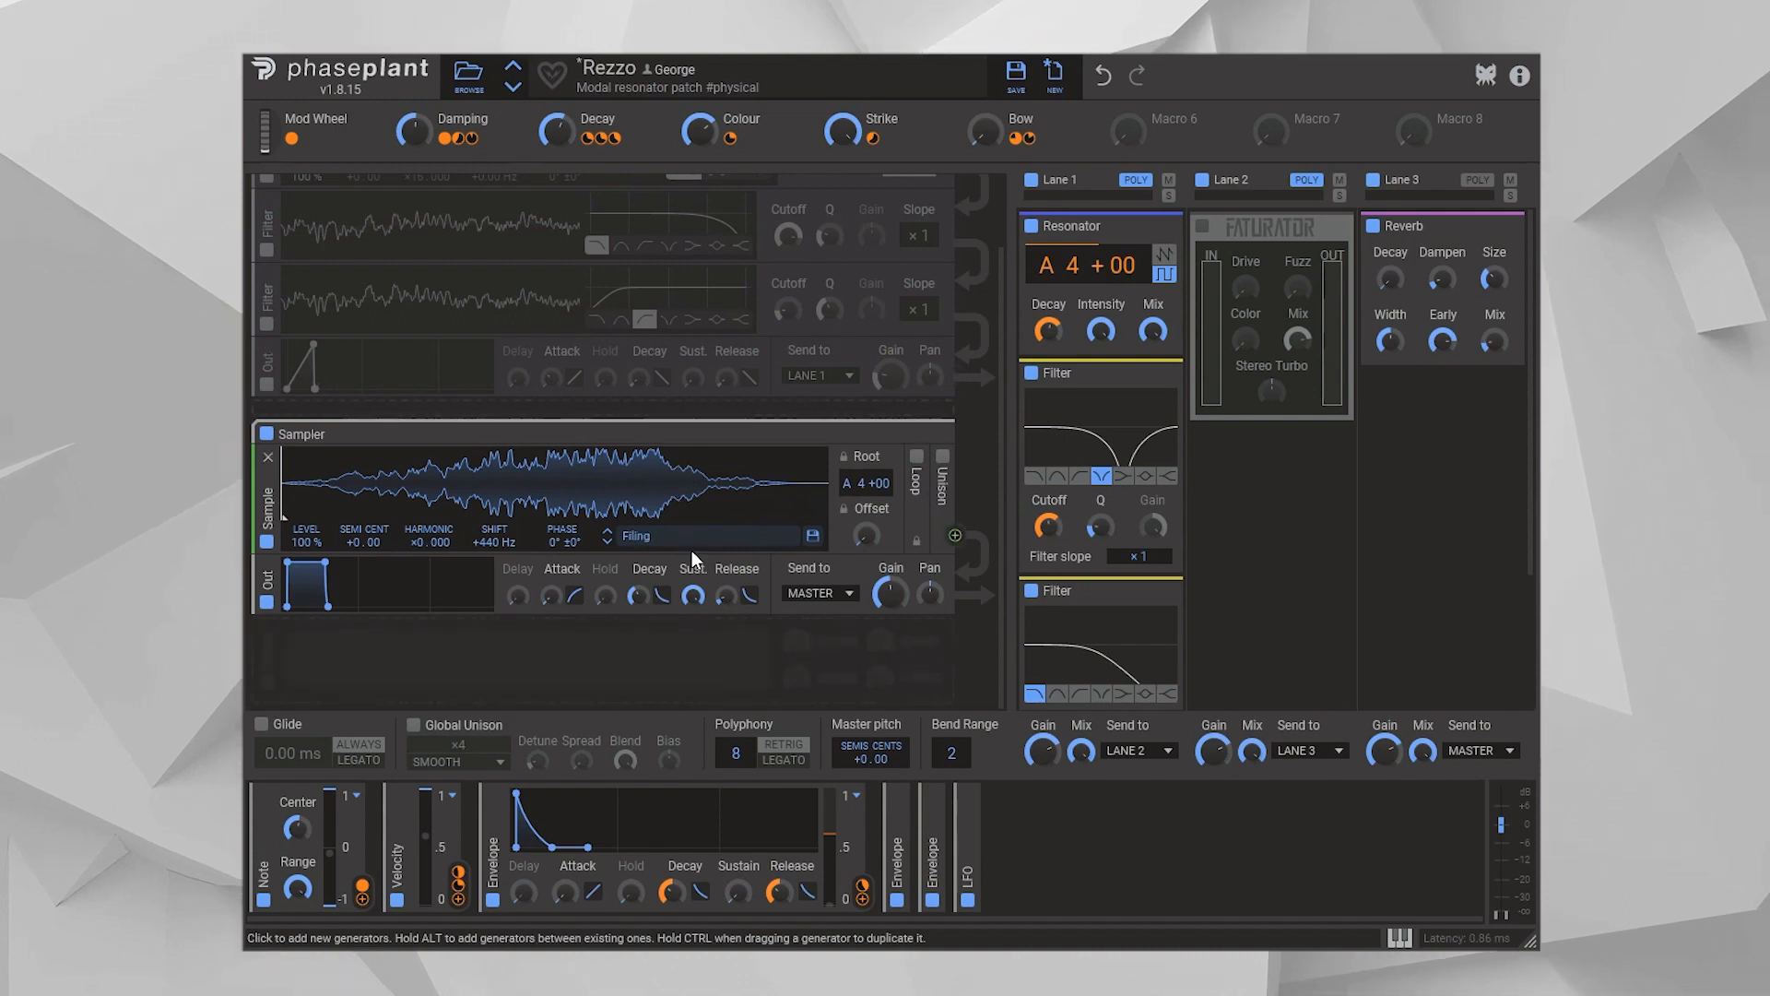
Route the Sampler group's output to LANE 1 and check the Note modulator's link to the Resonator pitch
left_click(820, 593)
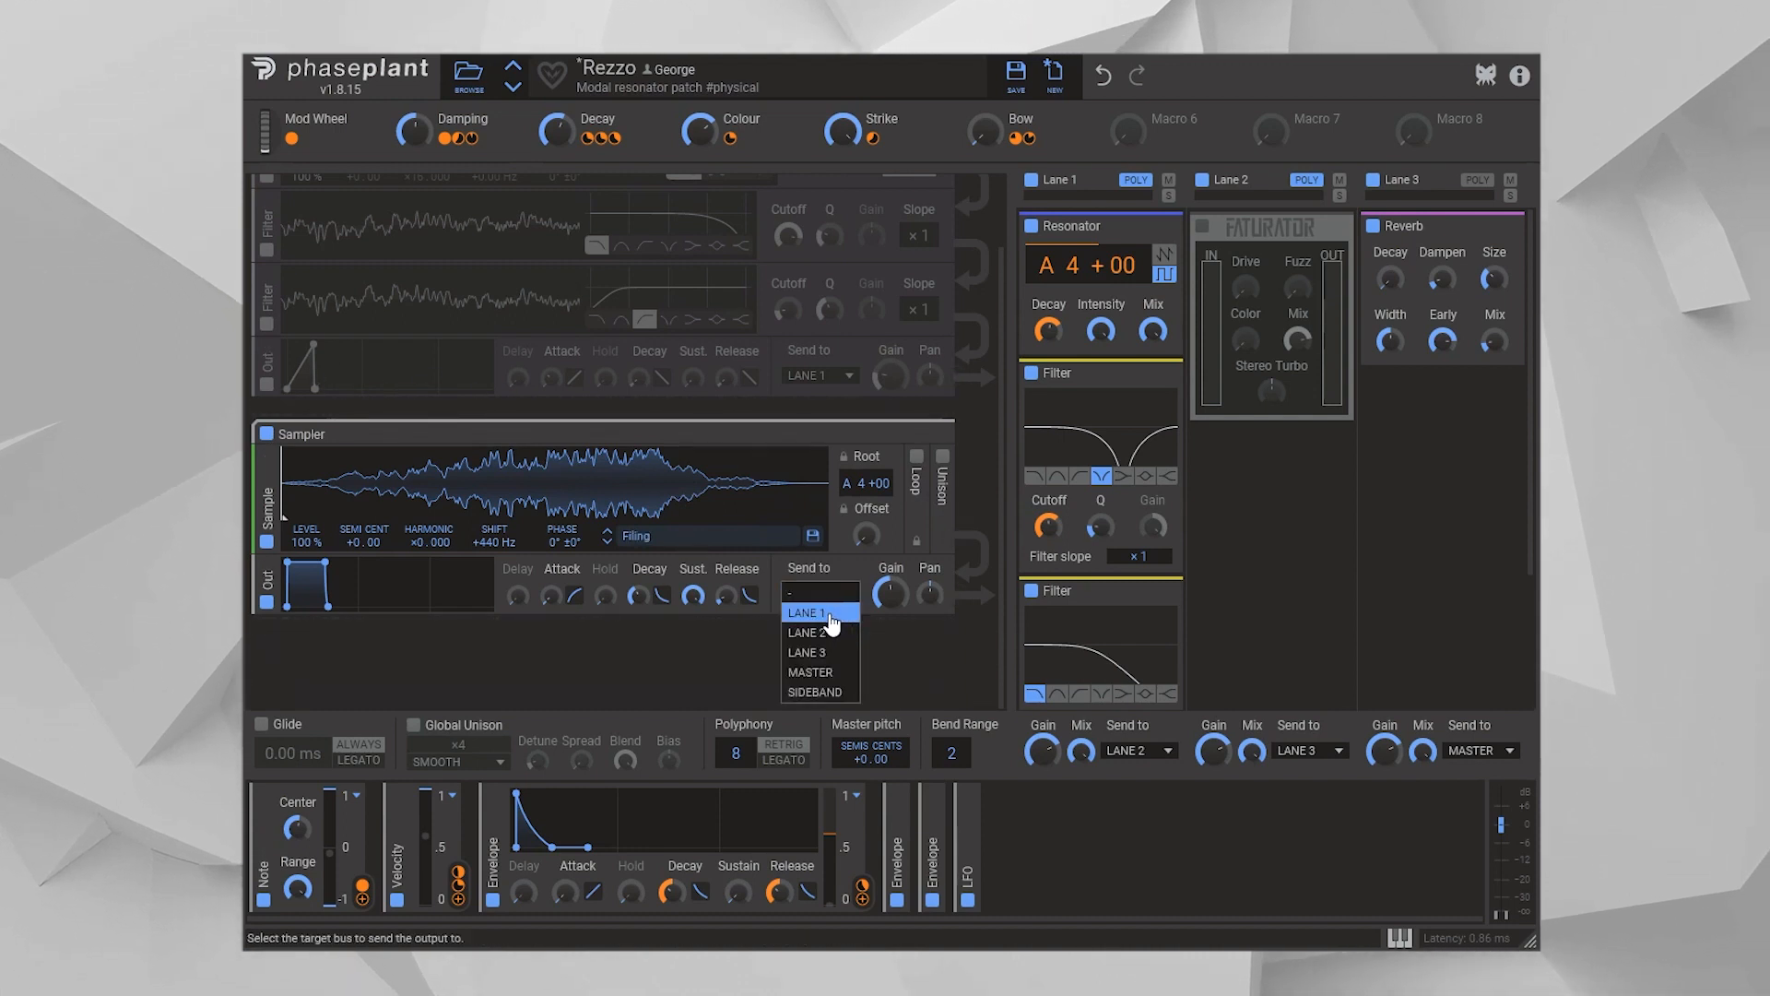
left_click(828, 614)
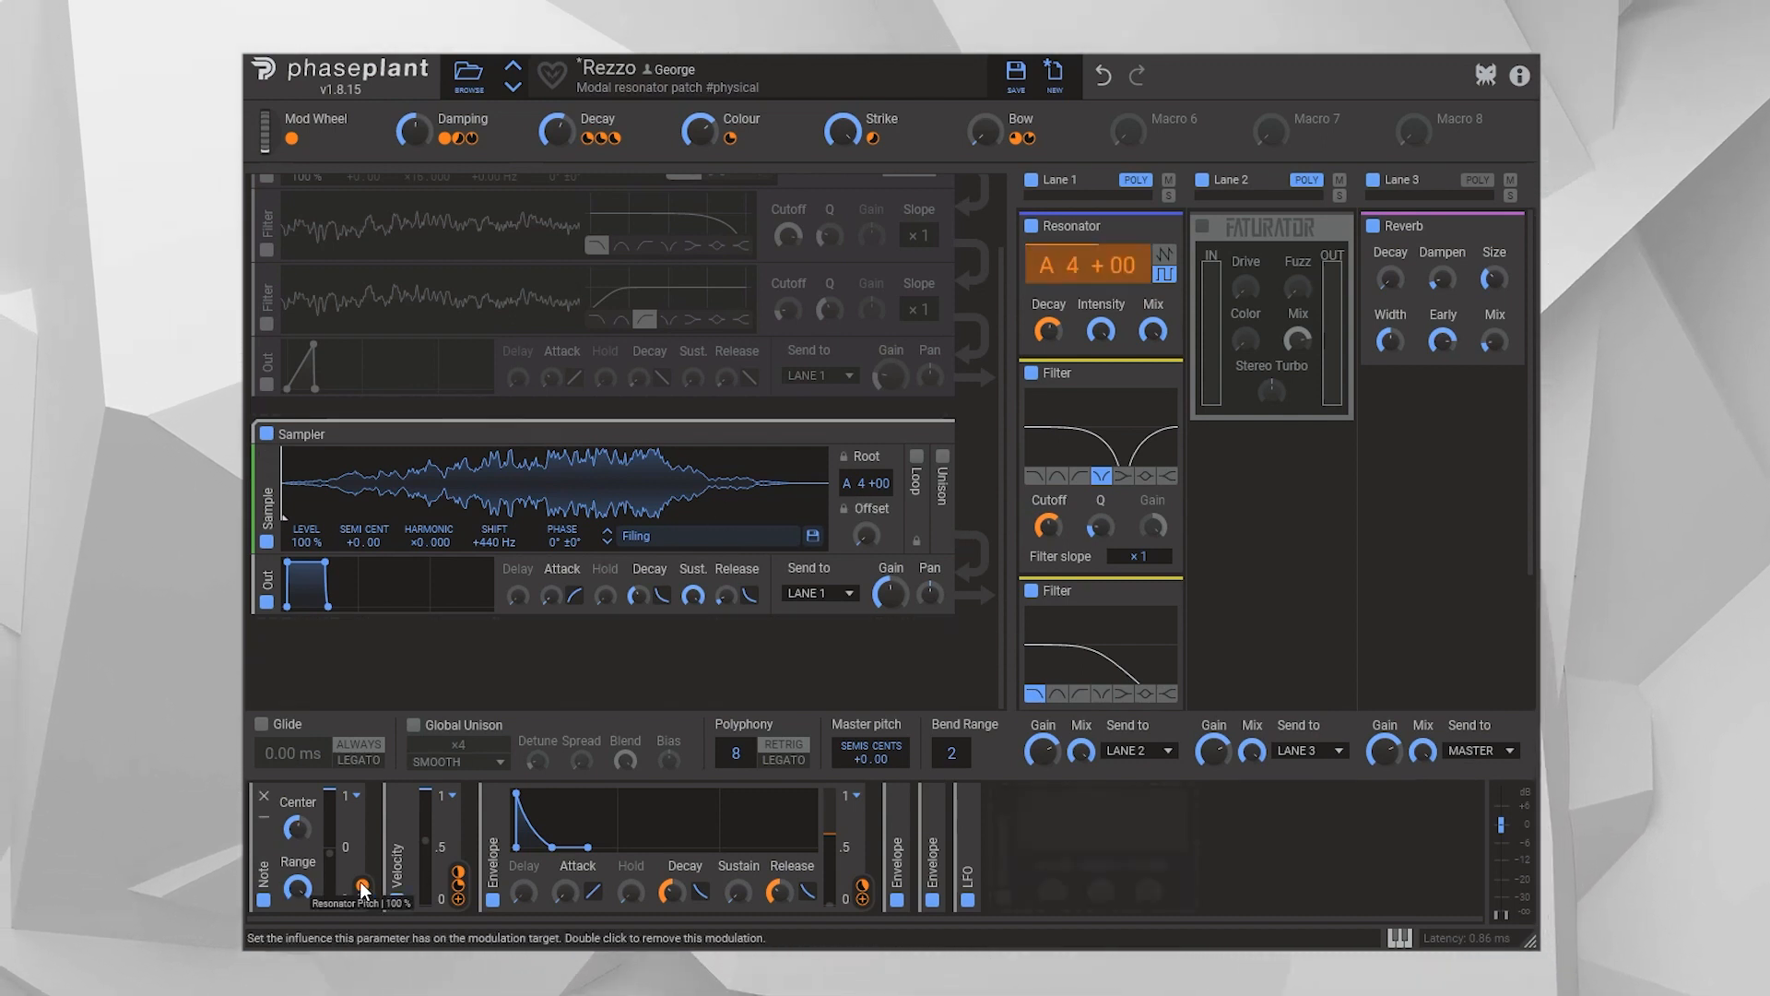
mouse_move(1089, 286)
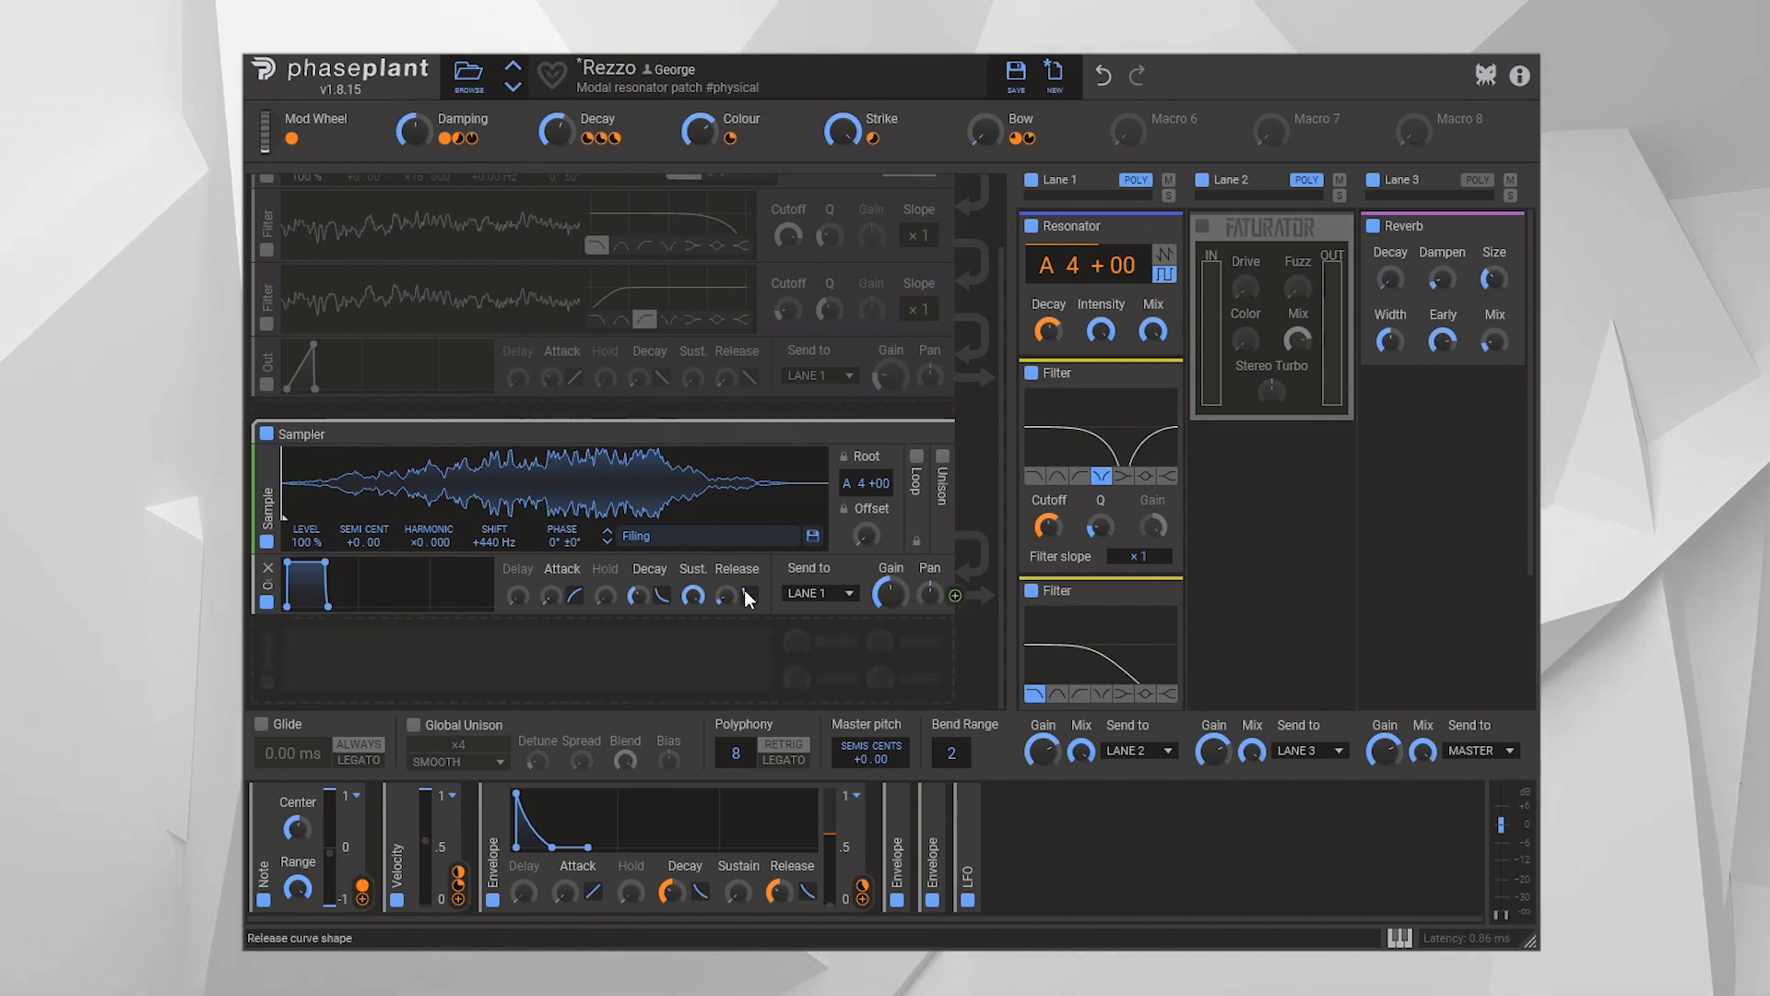
Try looping the Filing sample, moving the loop region to an earlier part of the waveform
left_click(916, 459)
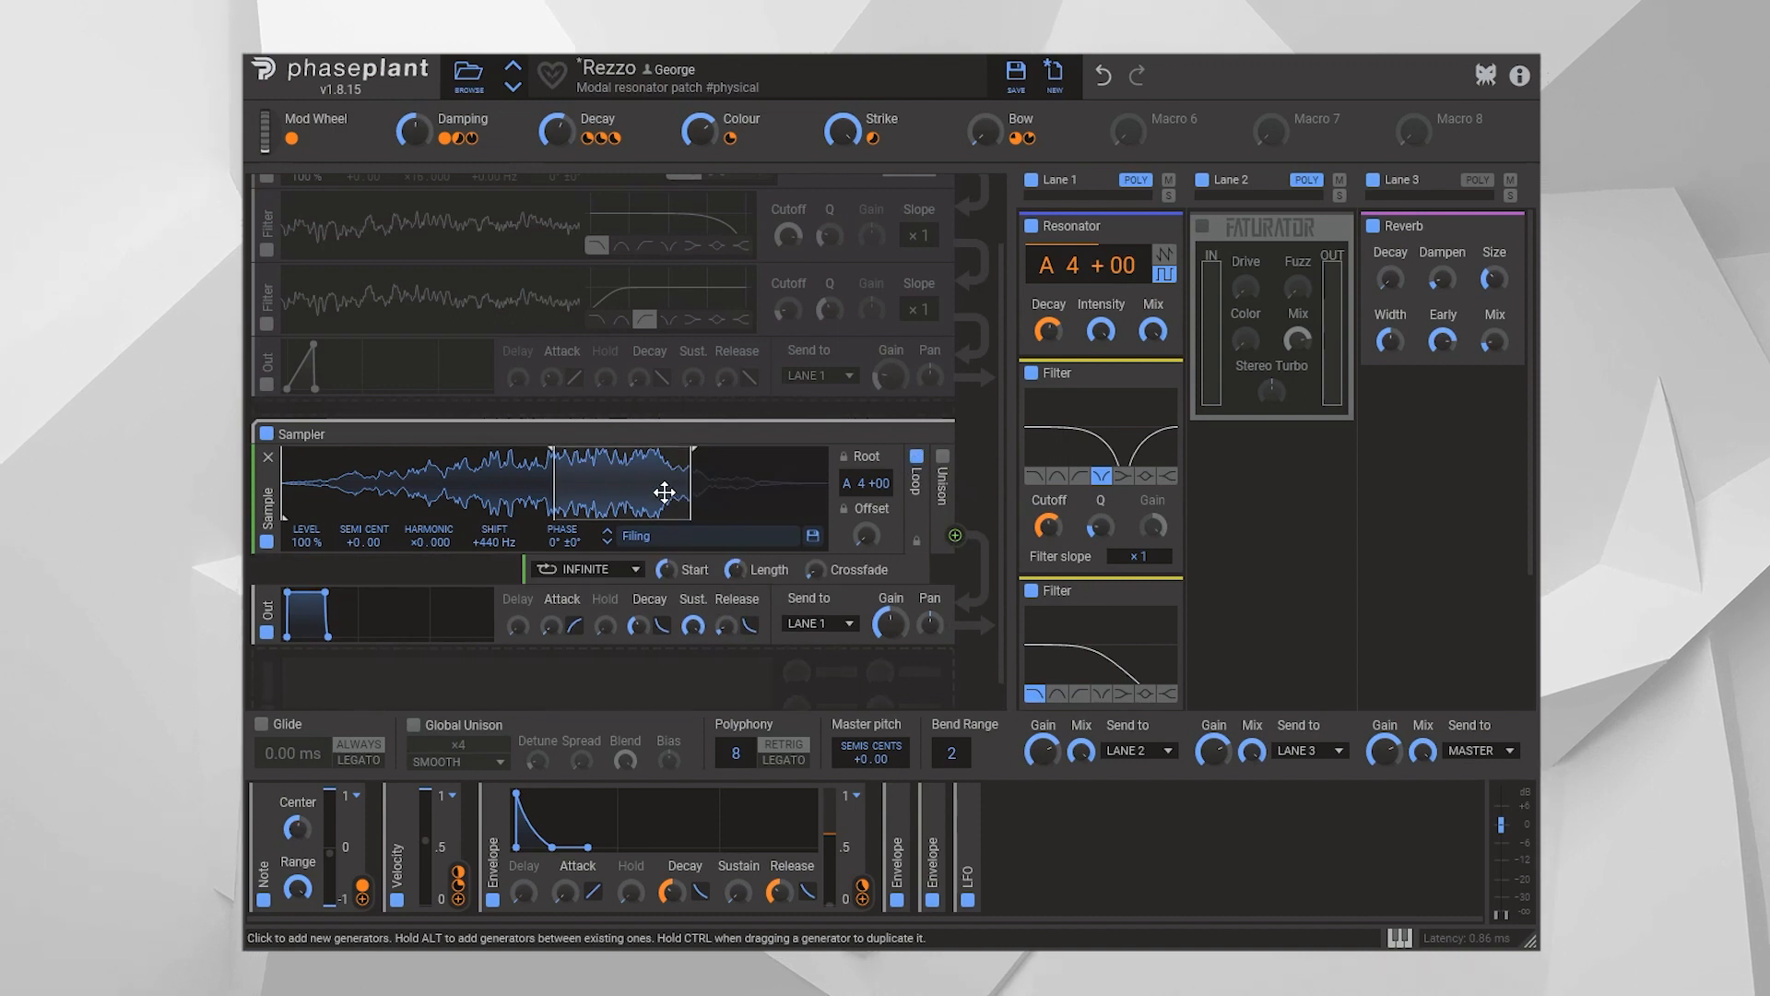
left_click_drag(662, 471, 597, 484)
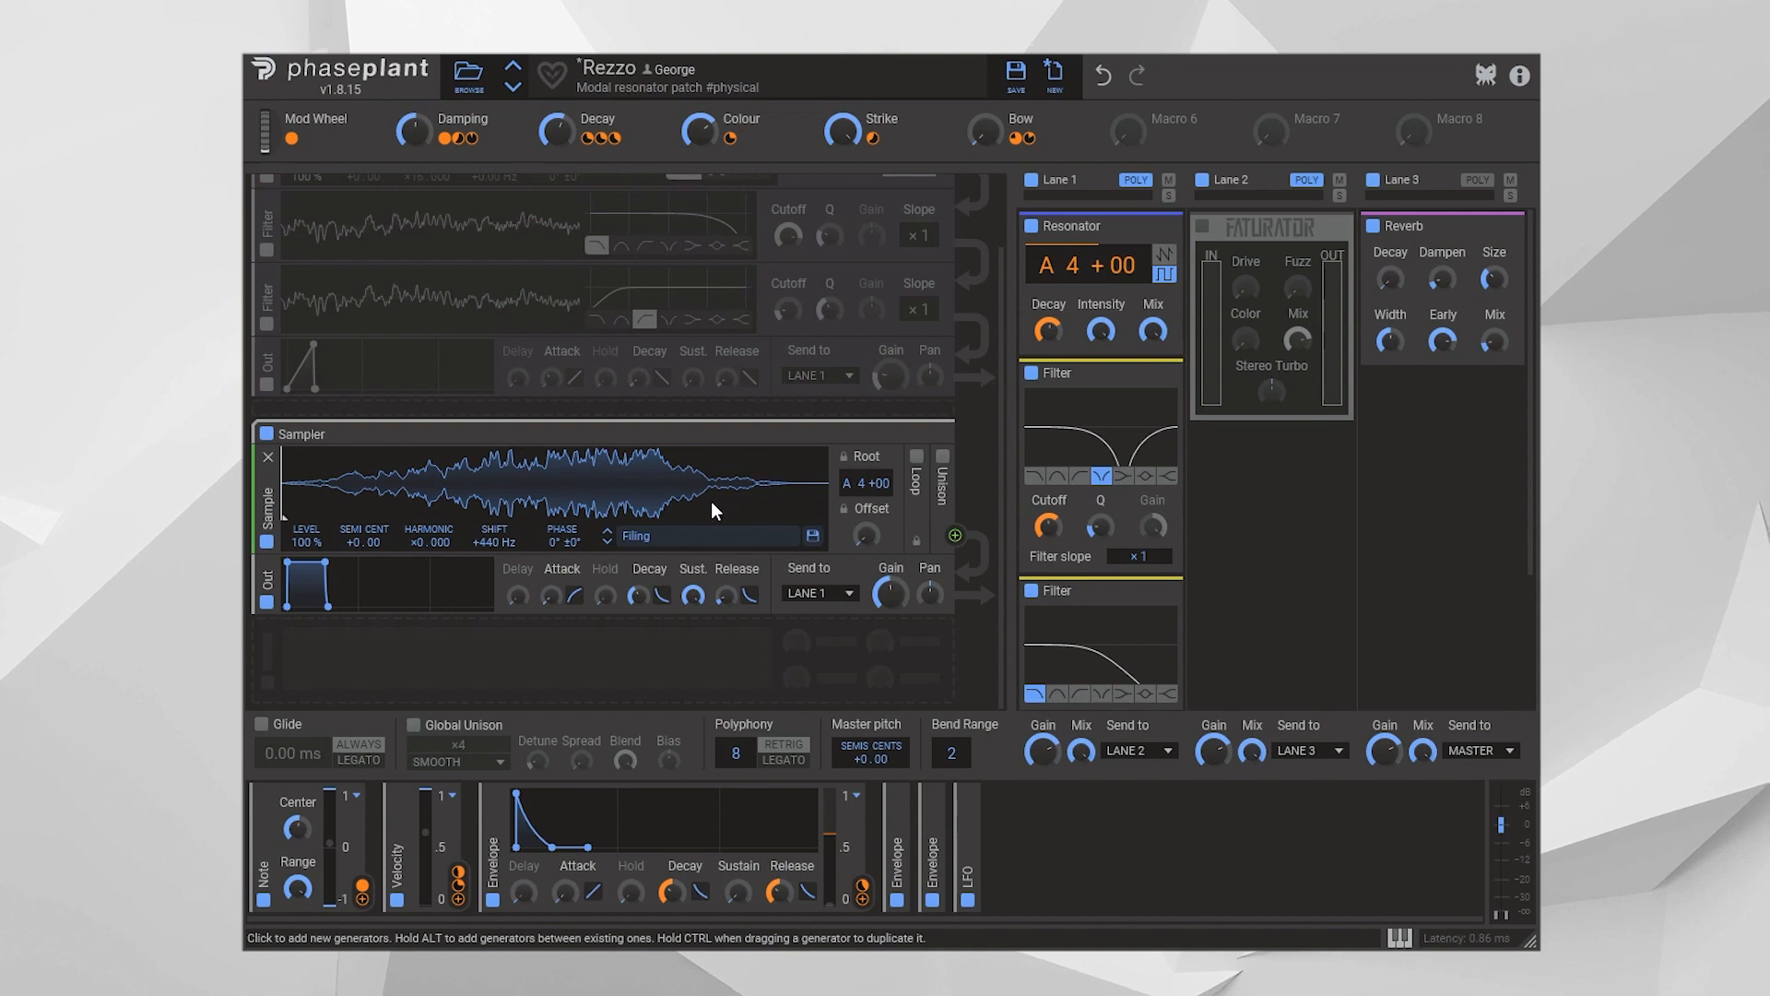
Disable the Sampler group and enable the Noise group as the sound source
scroll(717, 507, "up", 1)
left_click(266, 517)
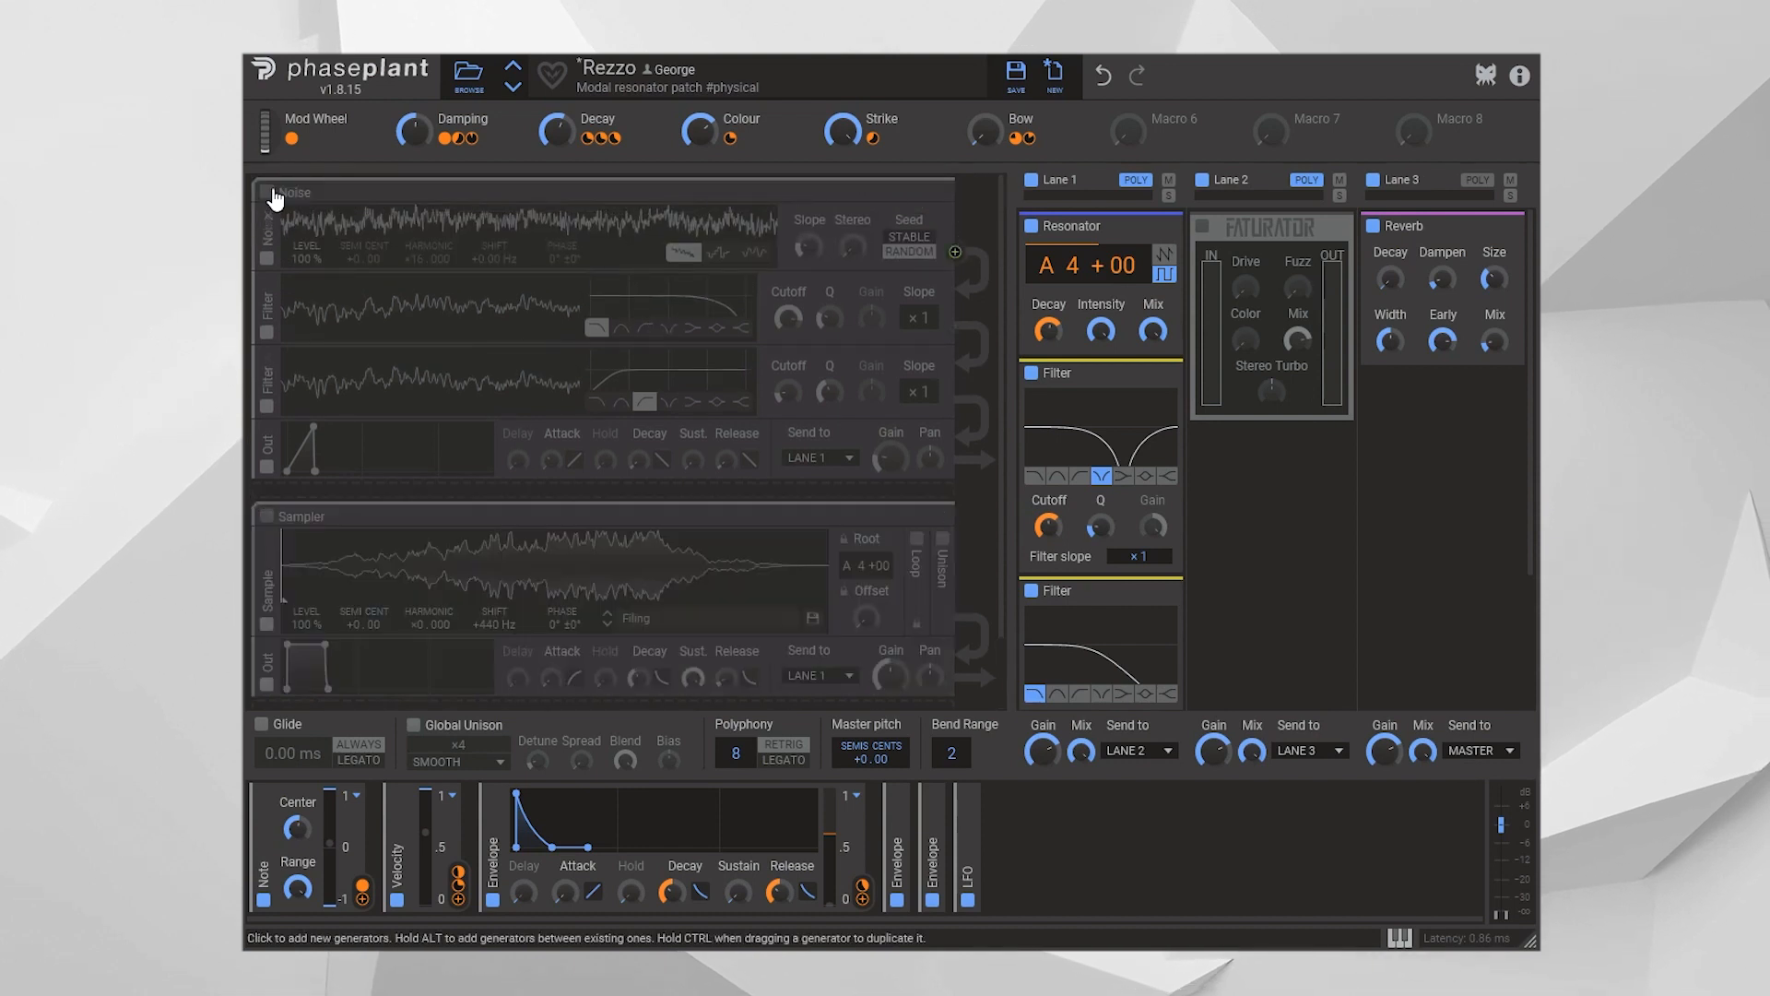
left_click(267, 192)
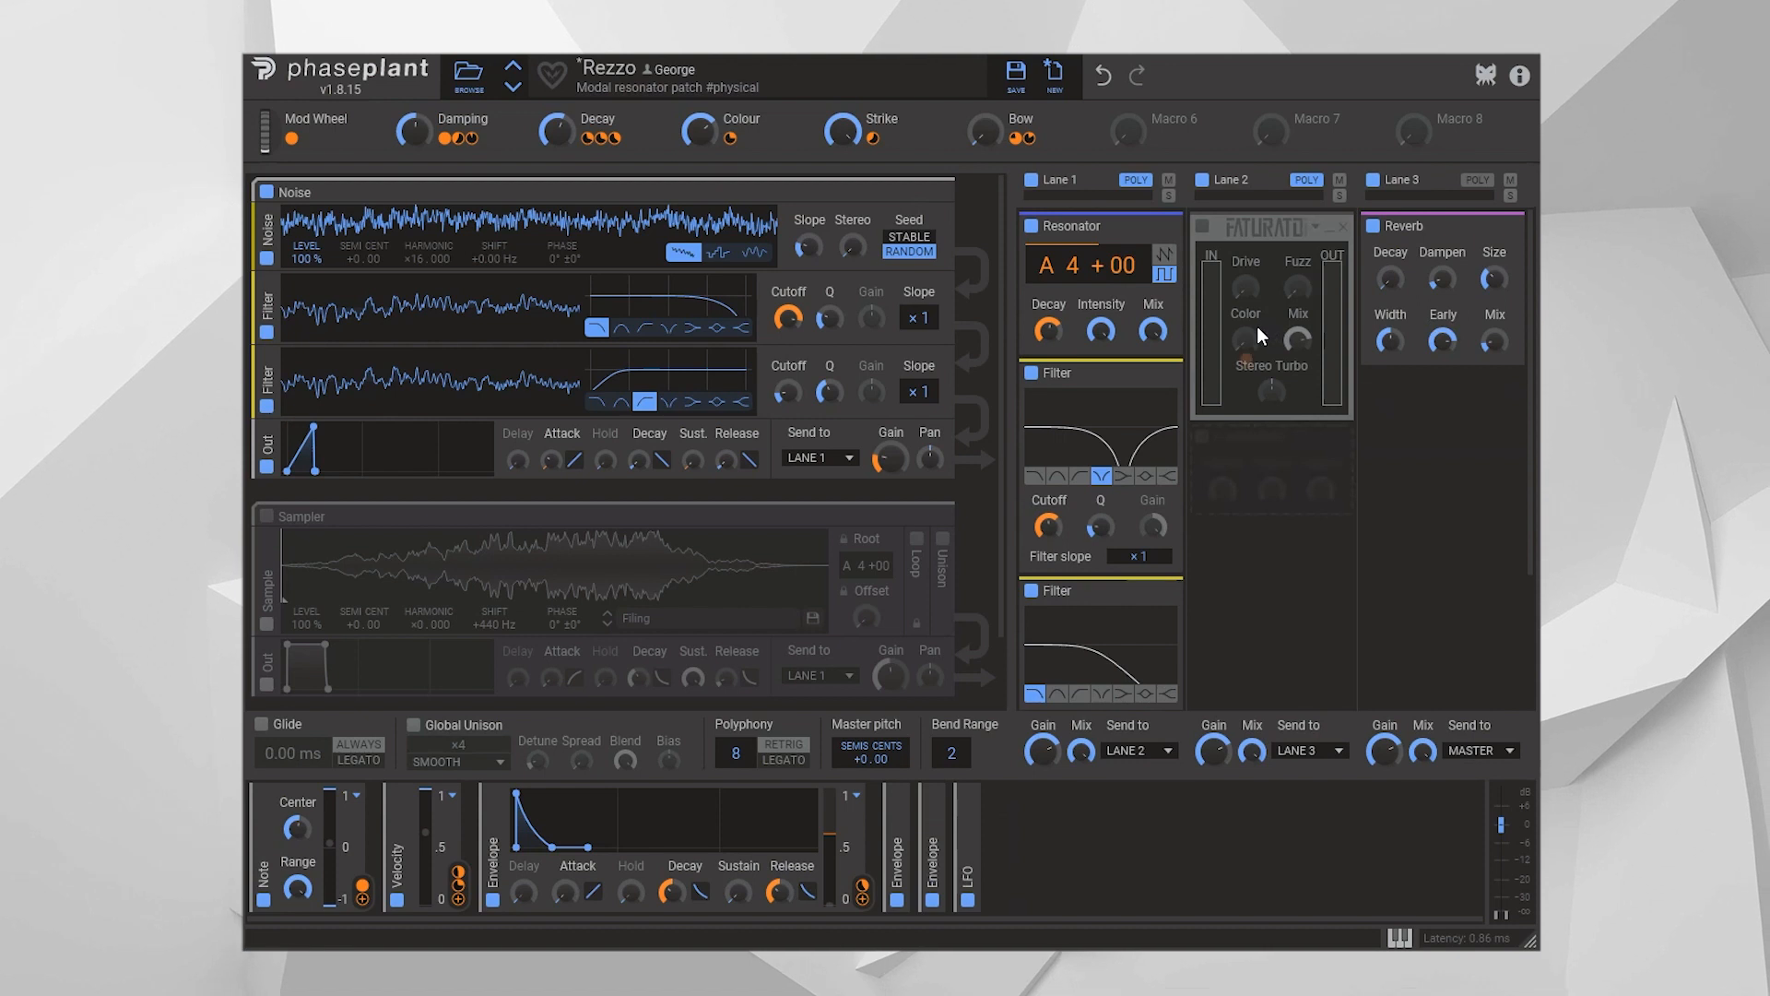
Inspect the LFO modulator's settings and compare the sound with the Lane 3 Reverb bypassed and active
left_click(968, 813)
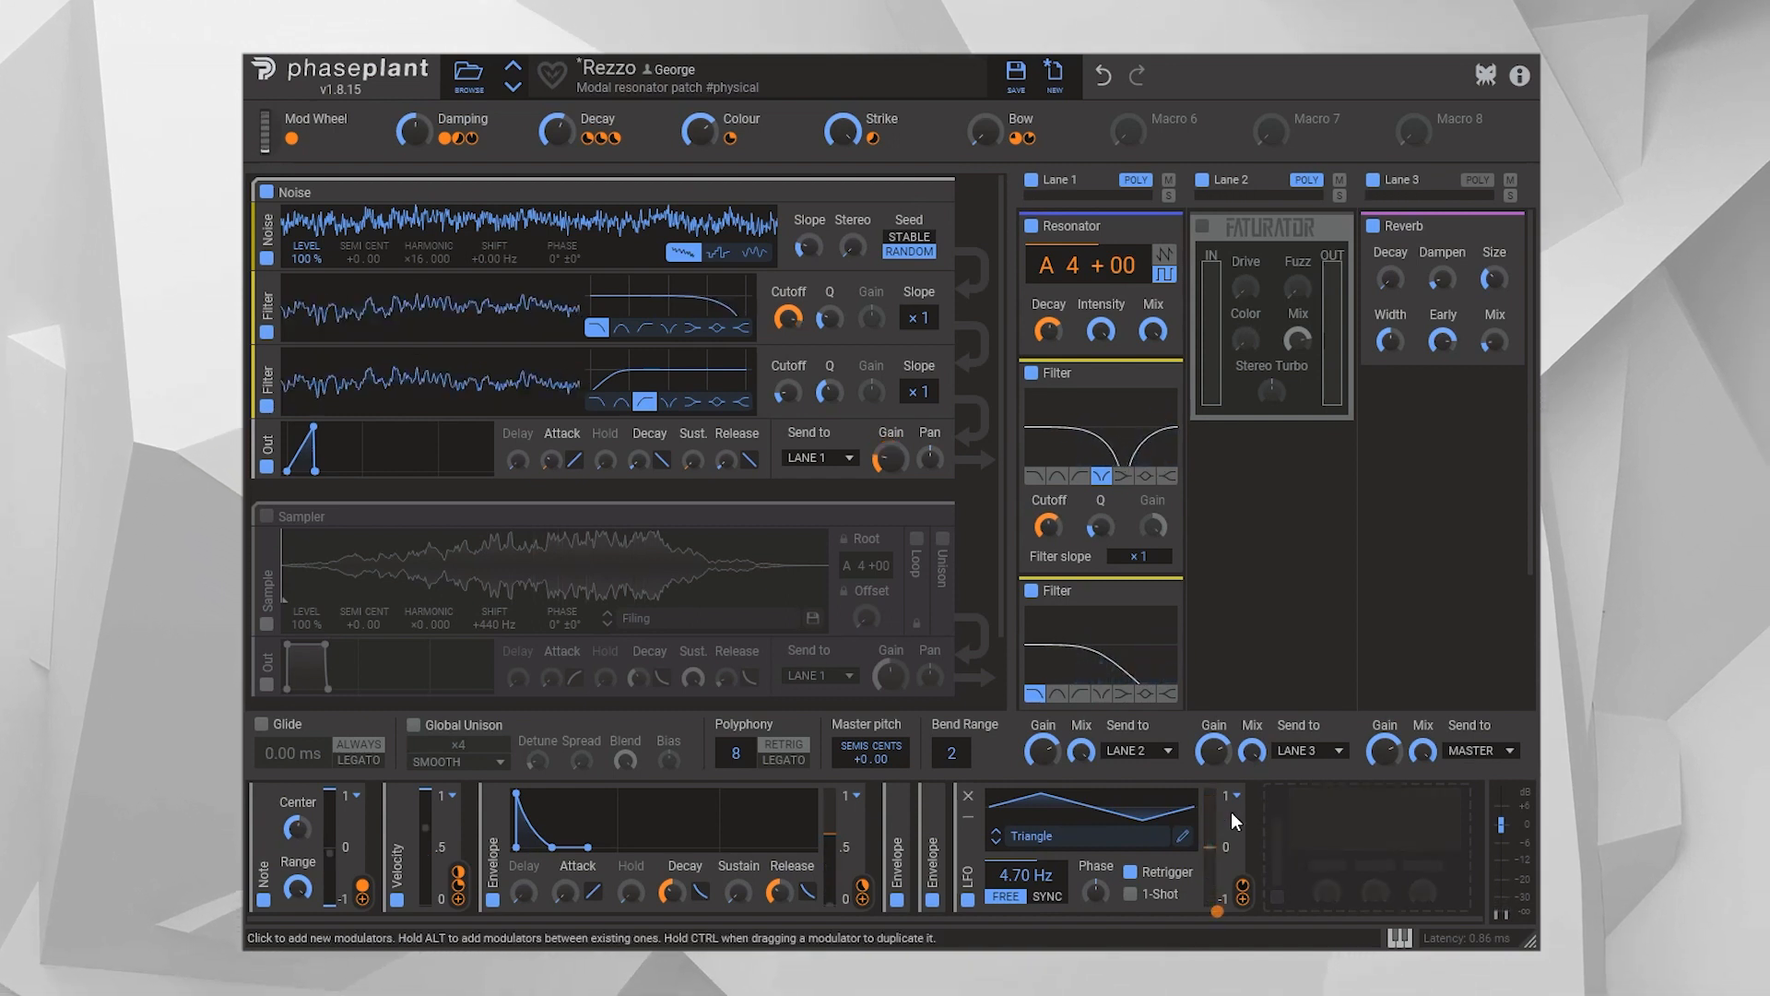
left_click(968, 816)
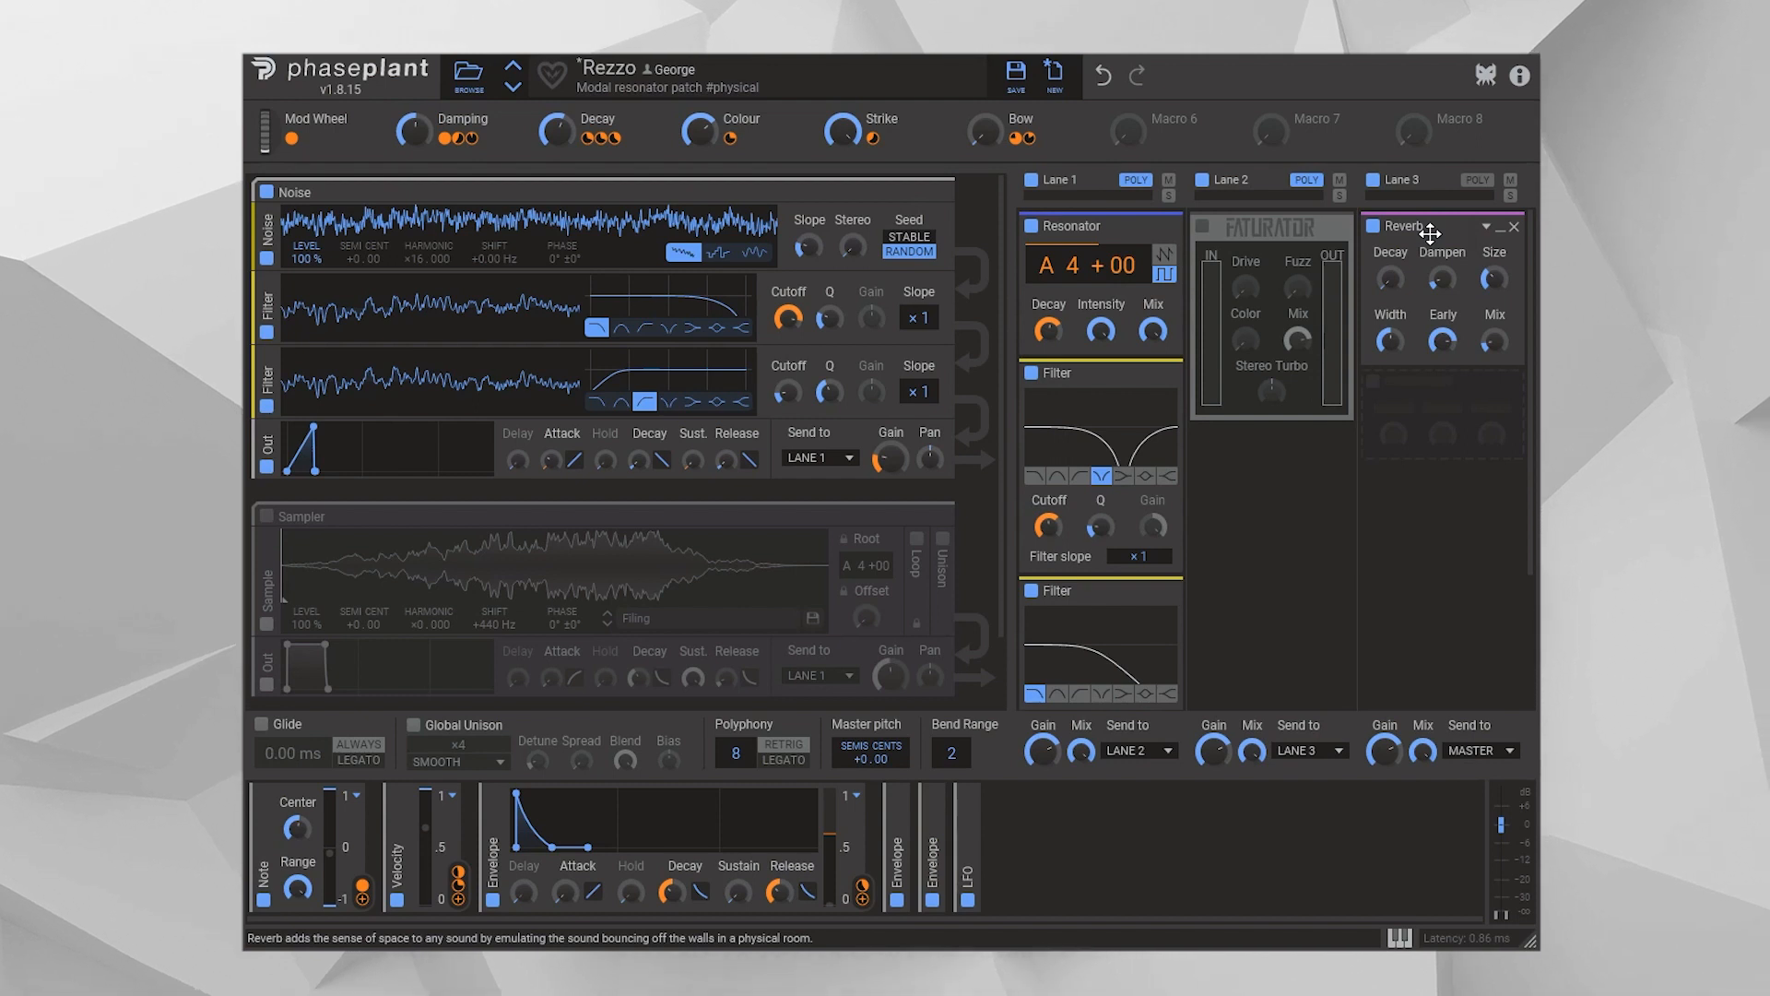
left_click(1373, 226)
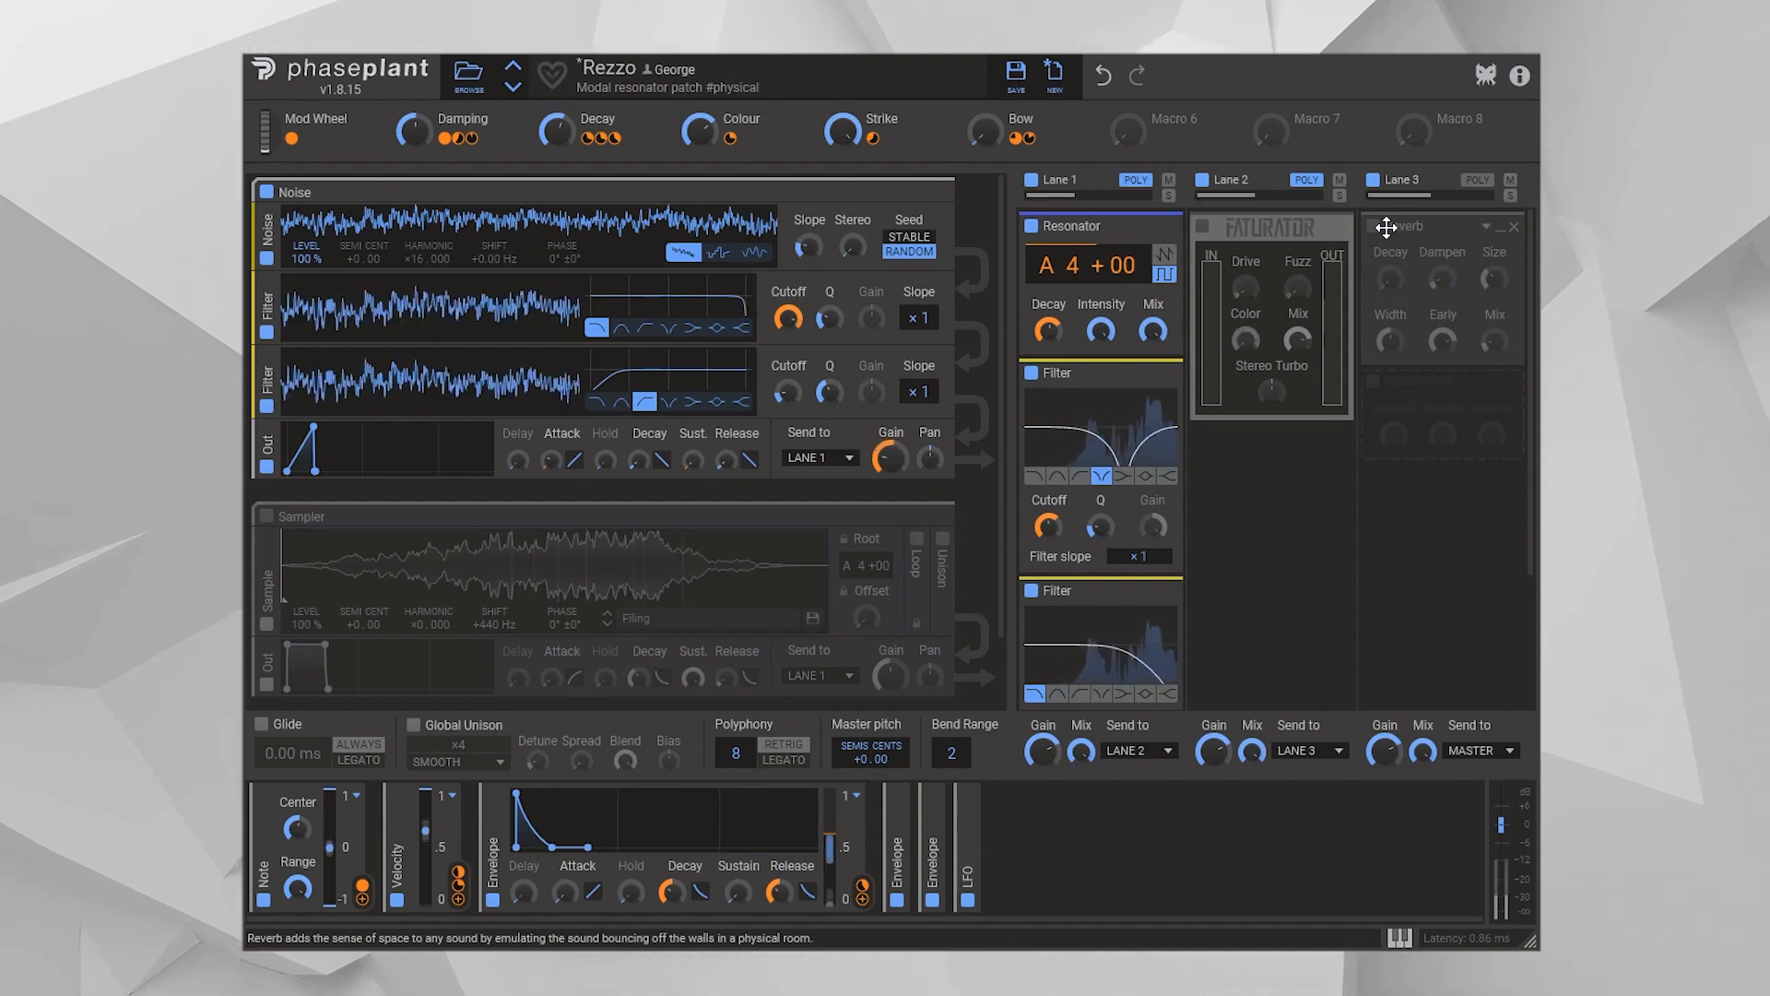
left_click(1373, 228)
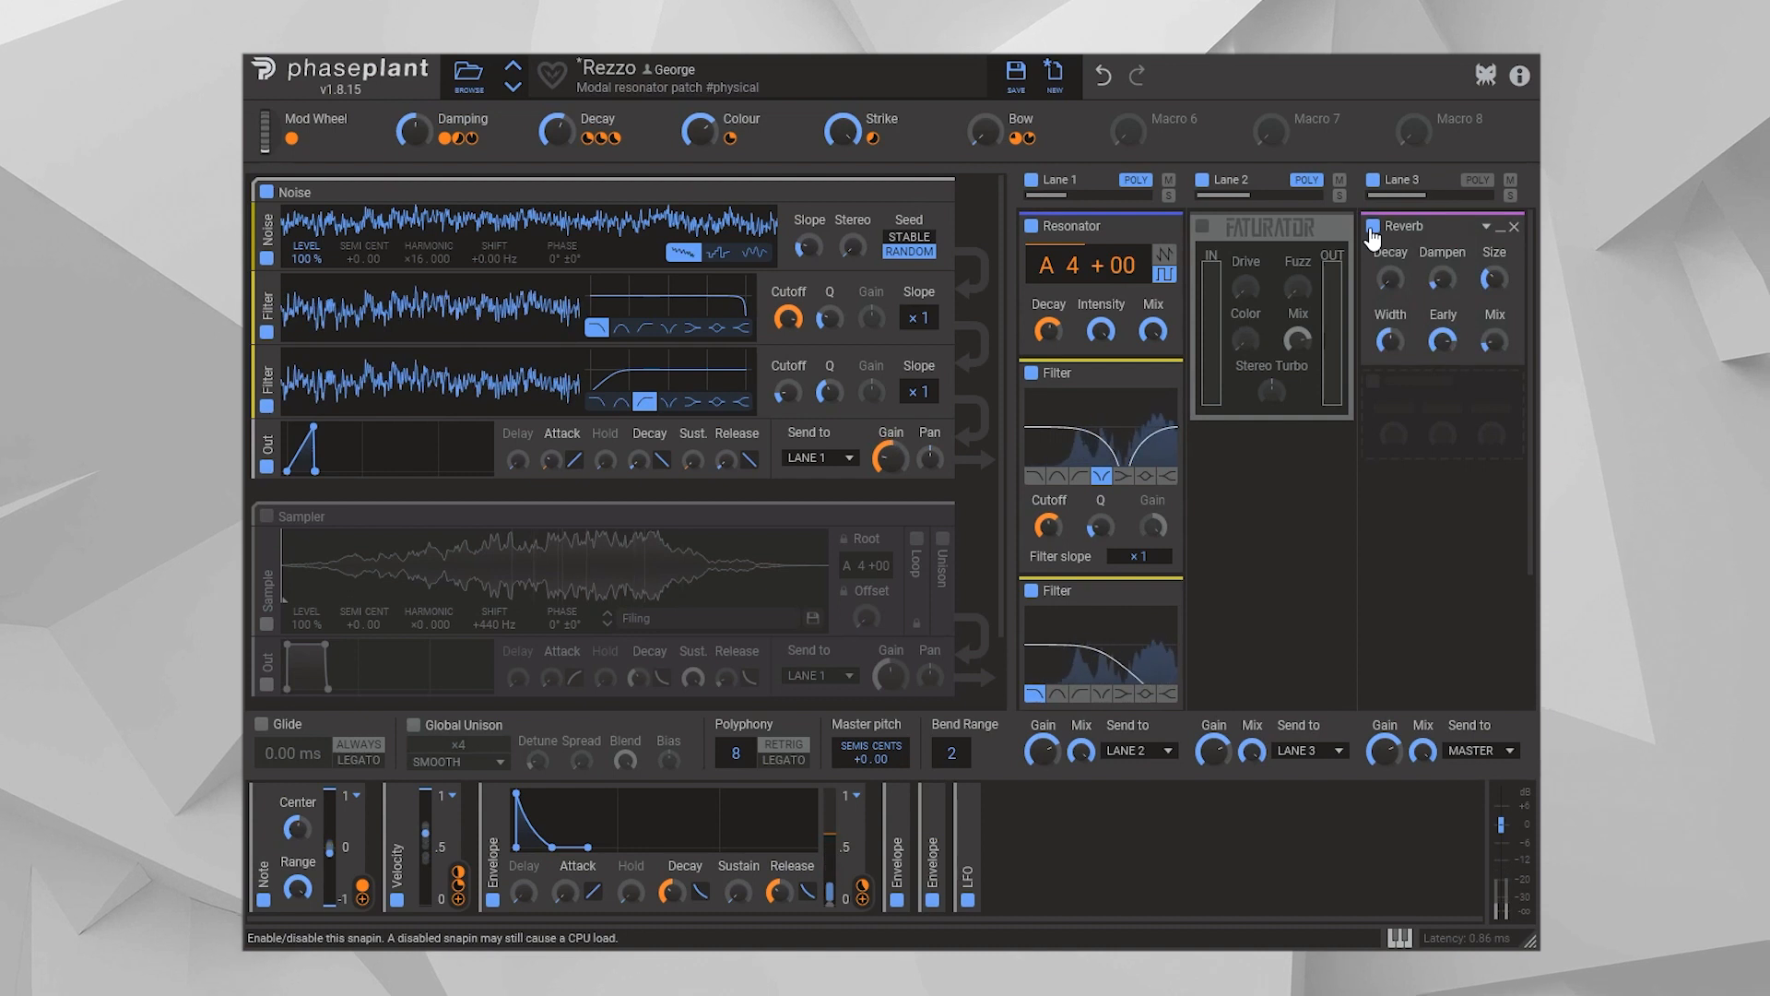
Add a Delay after the Reverb in Lane 3, synced to 7/16 with ping-pong on
left_click(1438, 406)
left_click(1261, 569)
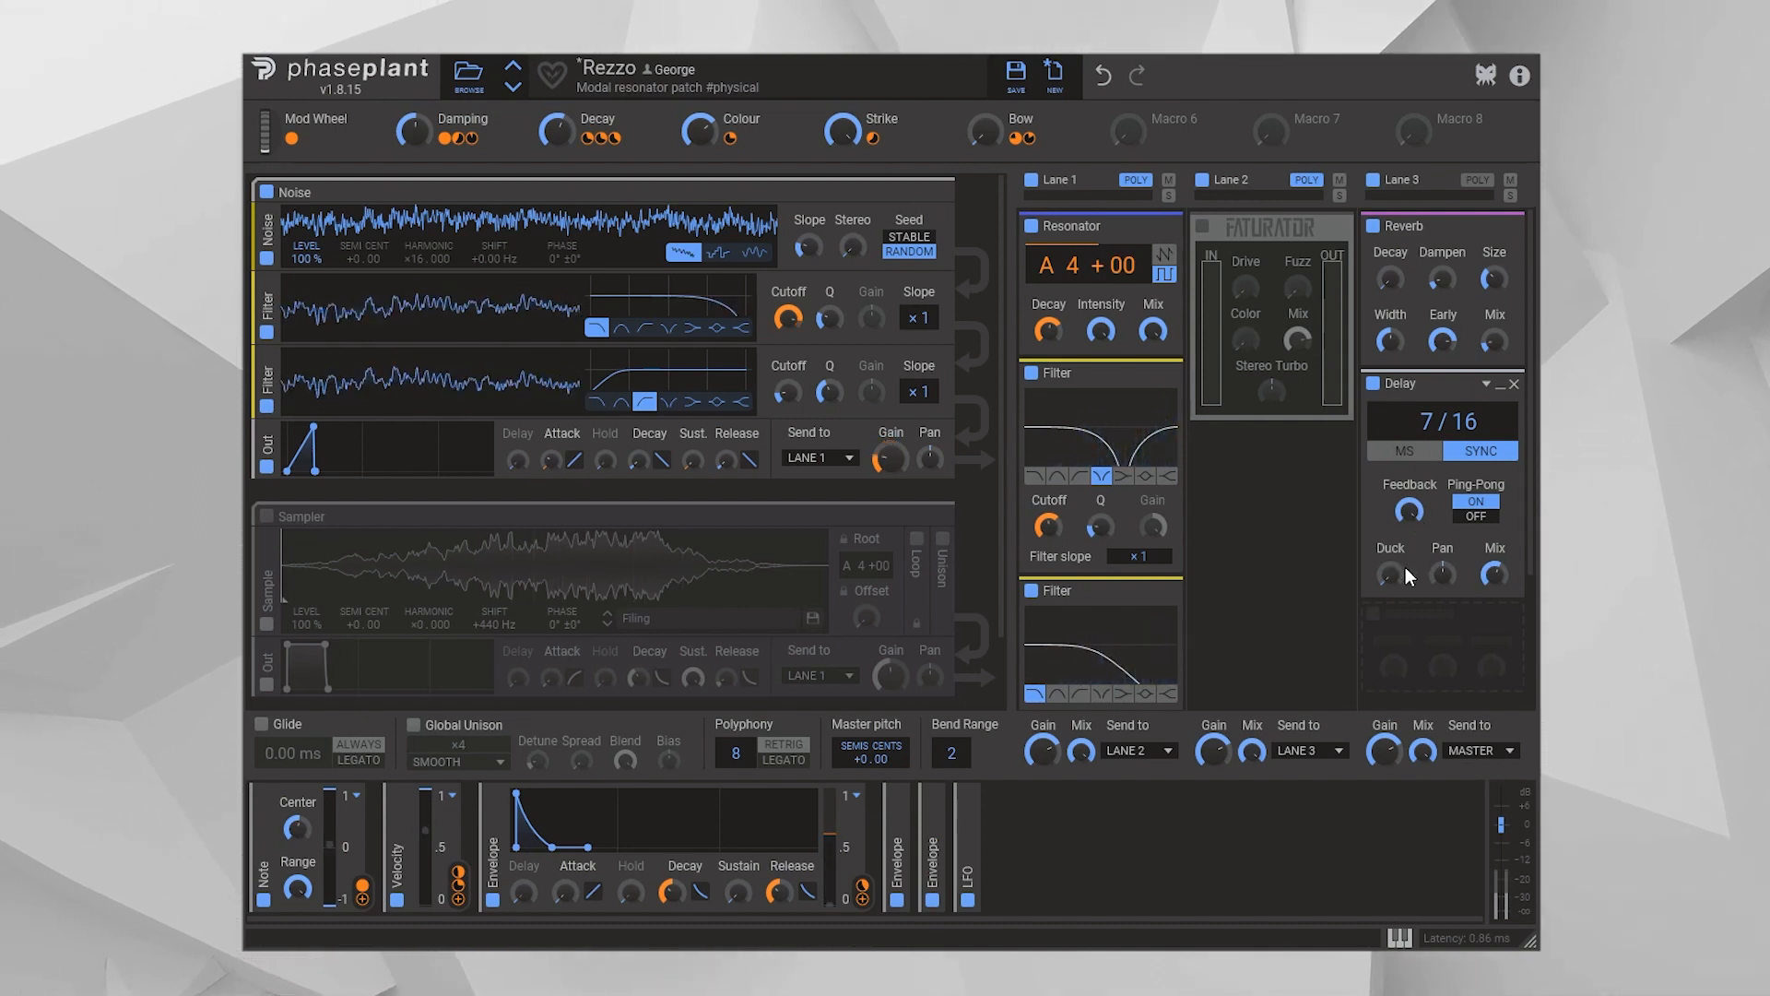
Add an Ensemble after the Delay in Lane 3 with 12 voices and RANDOM motion
left_click(1429, 648)
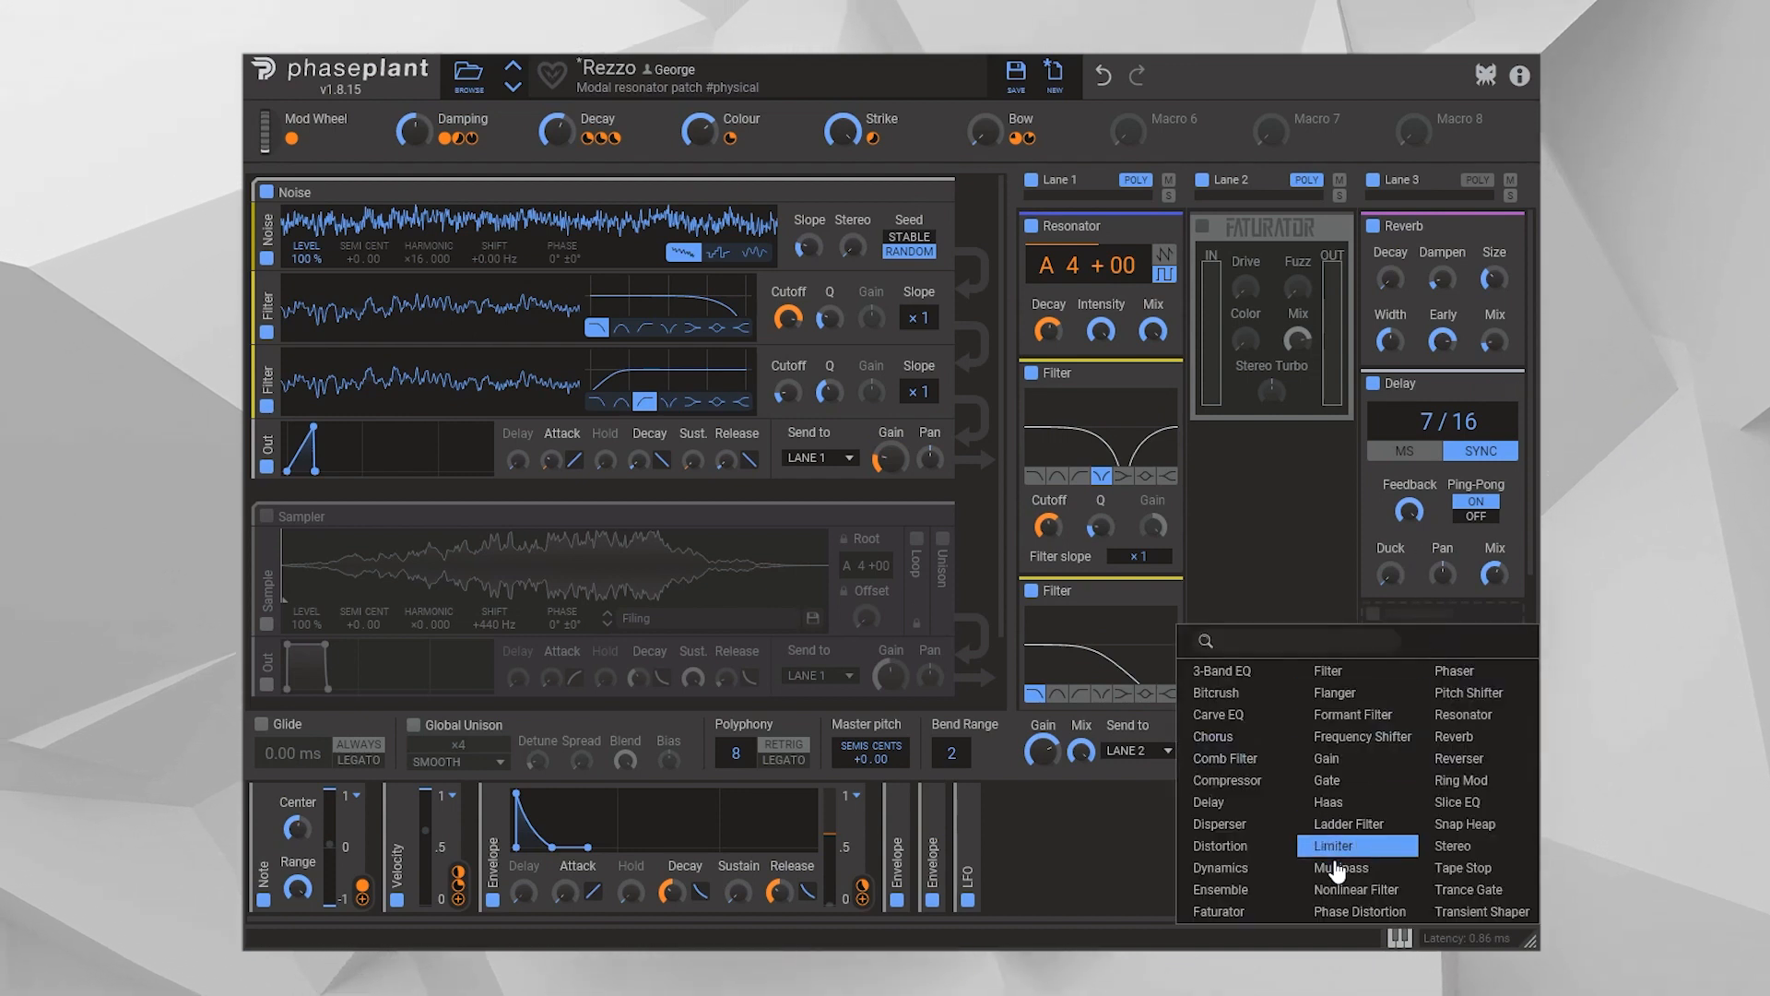
left_click(1224, 889)
scroll(1432, 664, "down", 3)
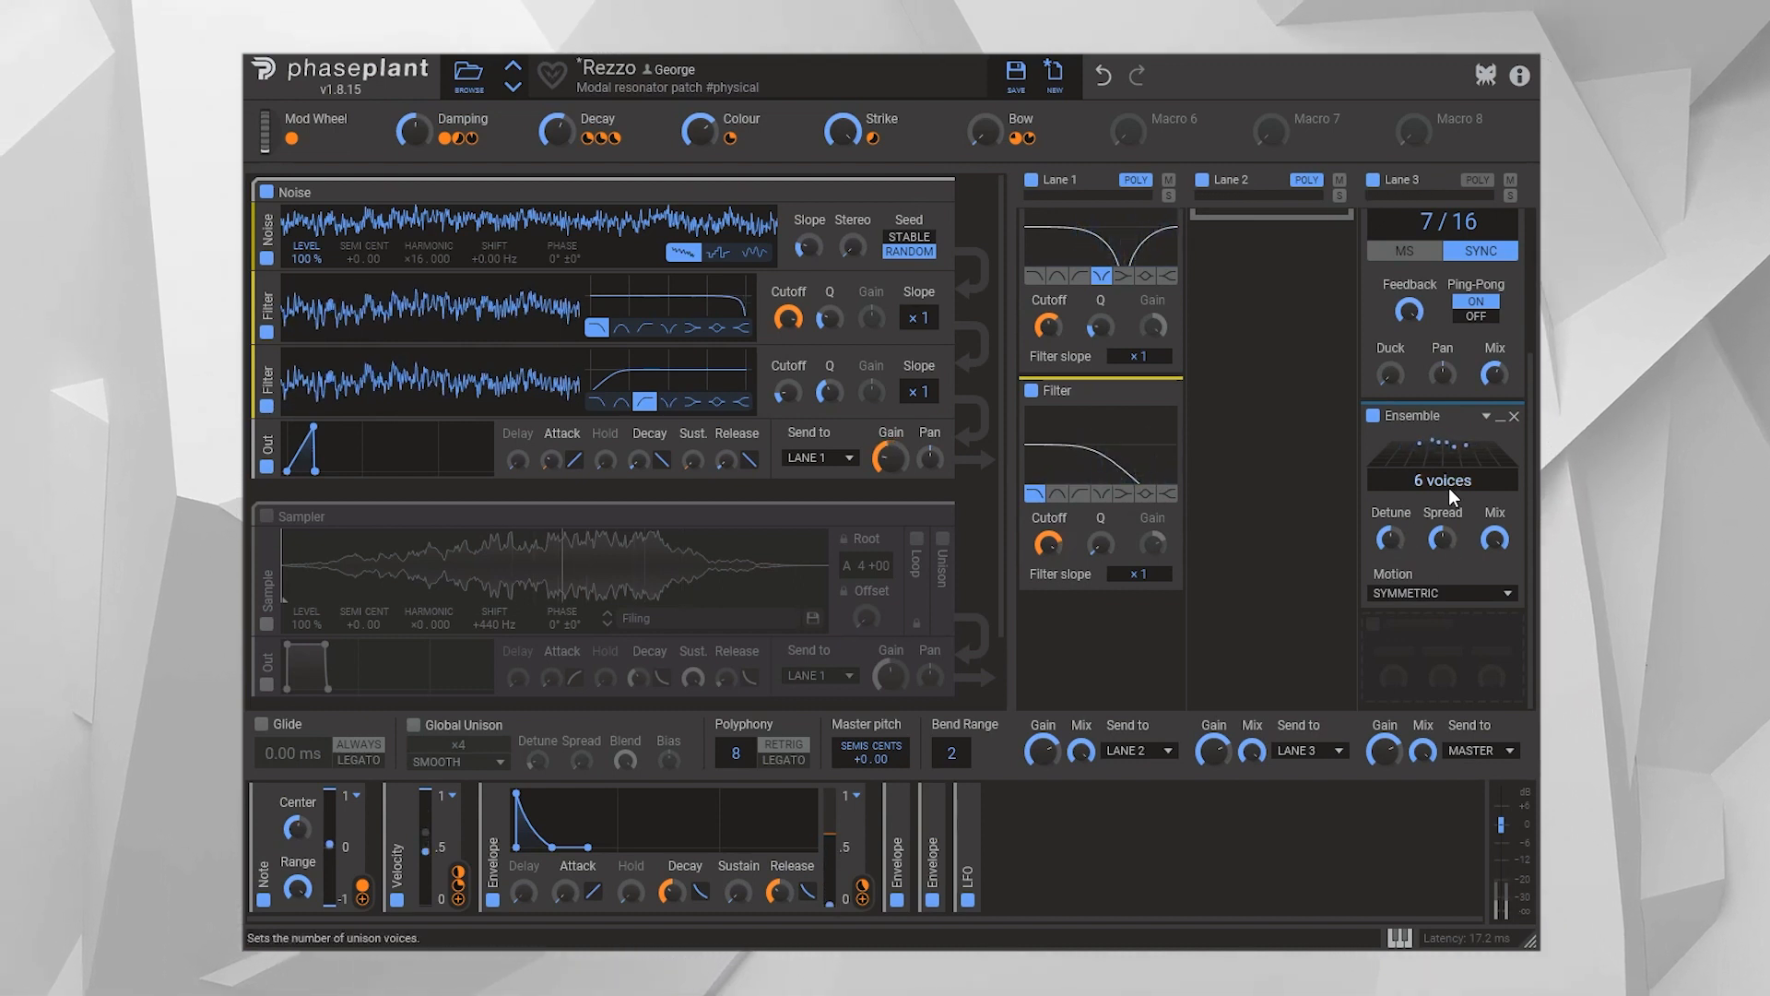
scroll(1449, 483, "up", 6)
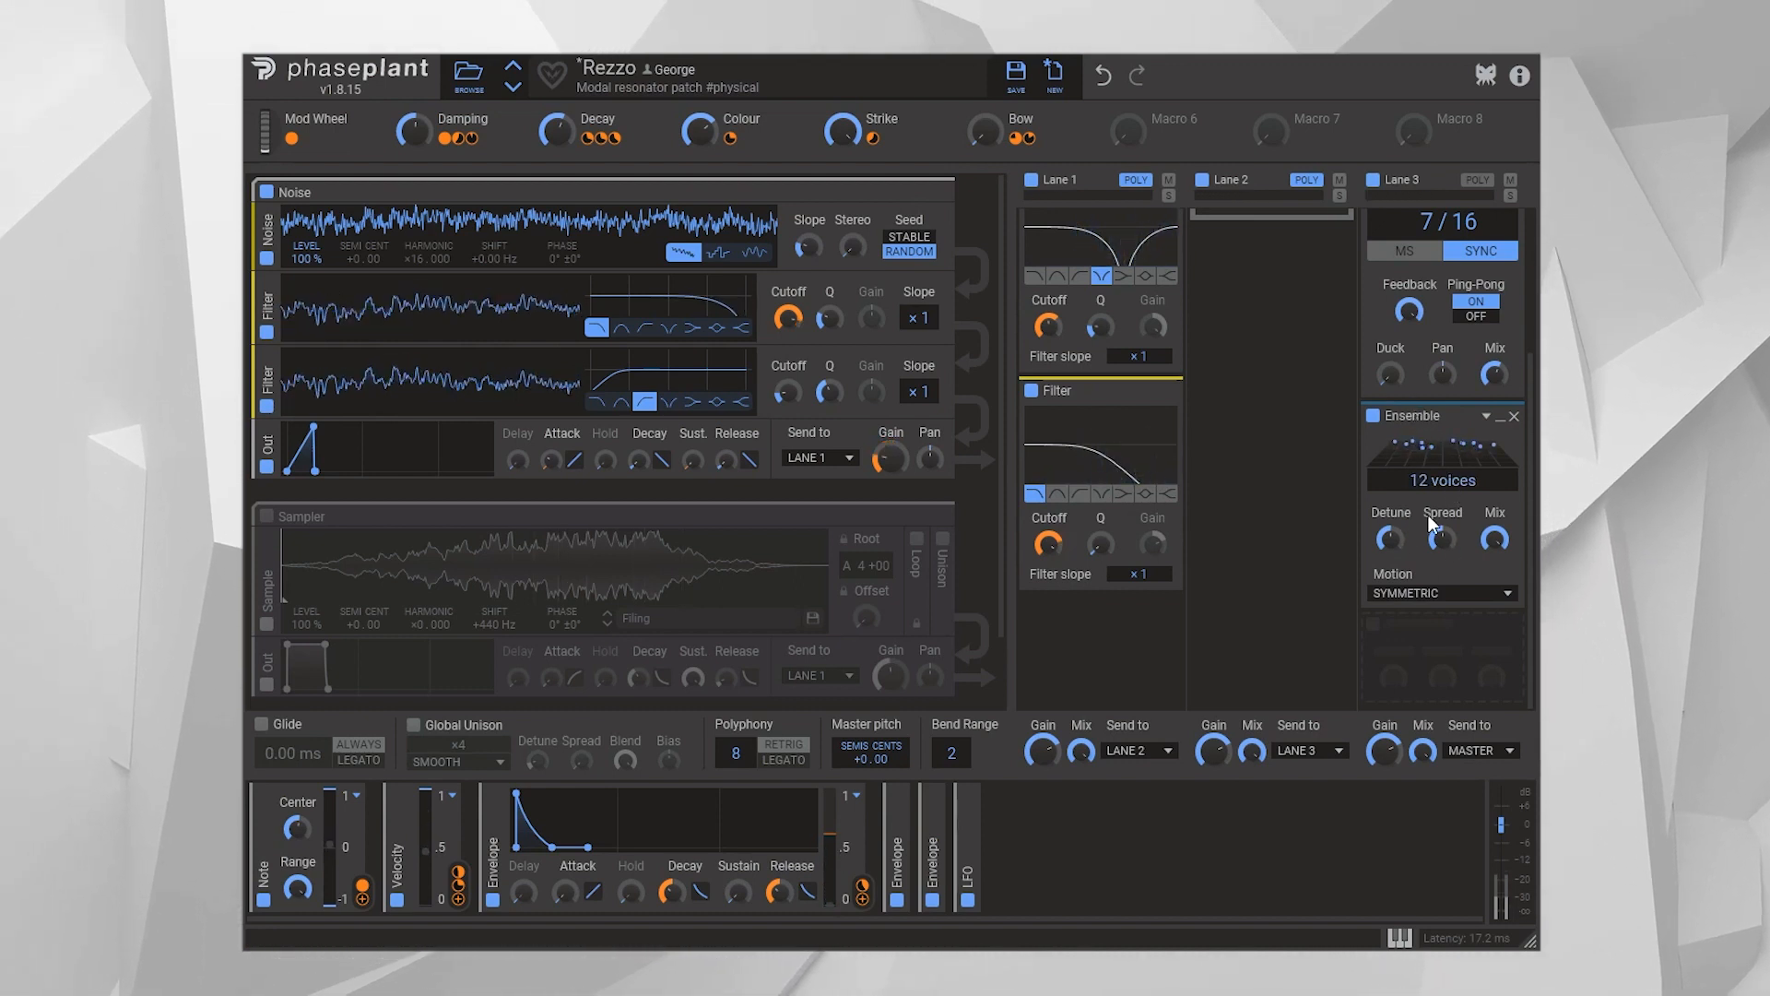
left_click(1462, 595)
left_click(1399, 557)
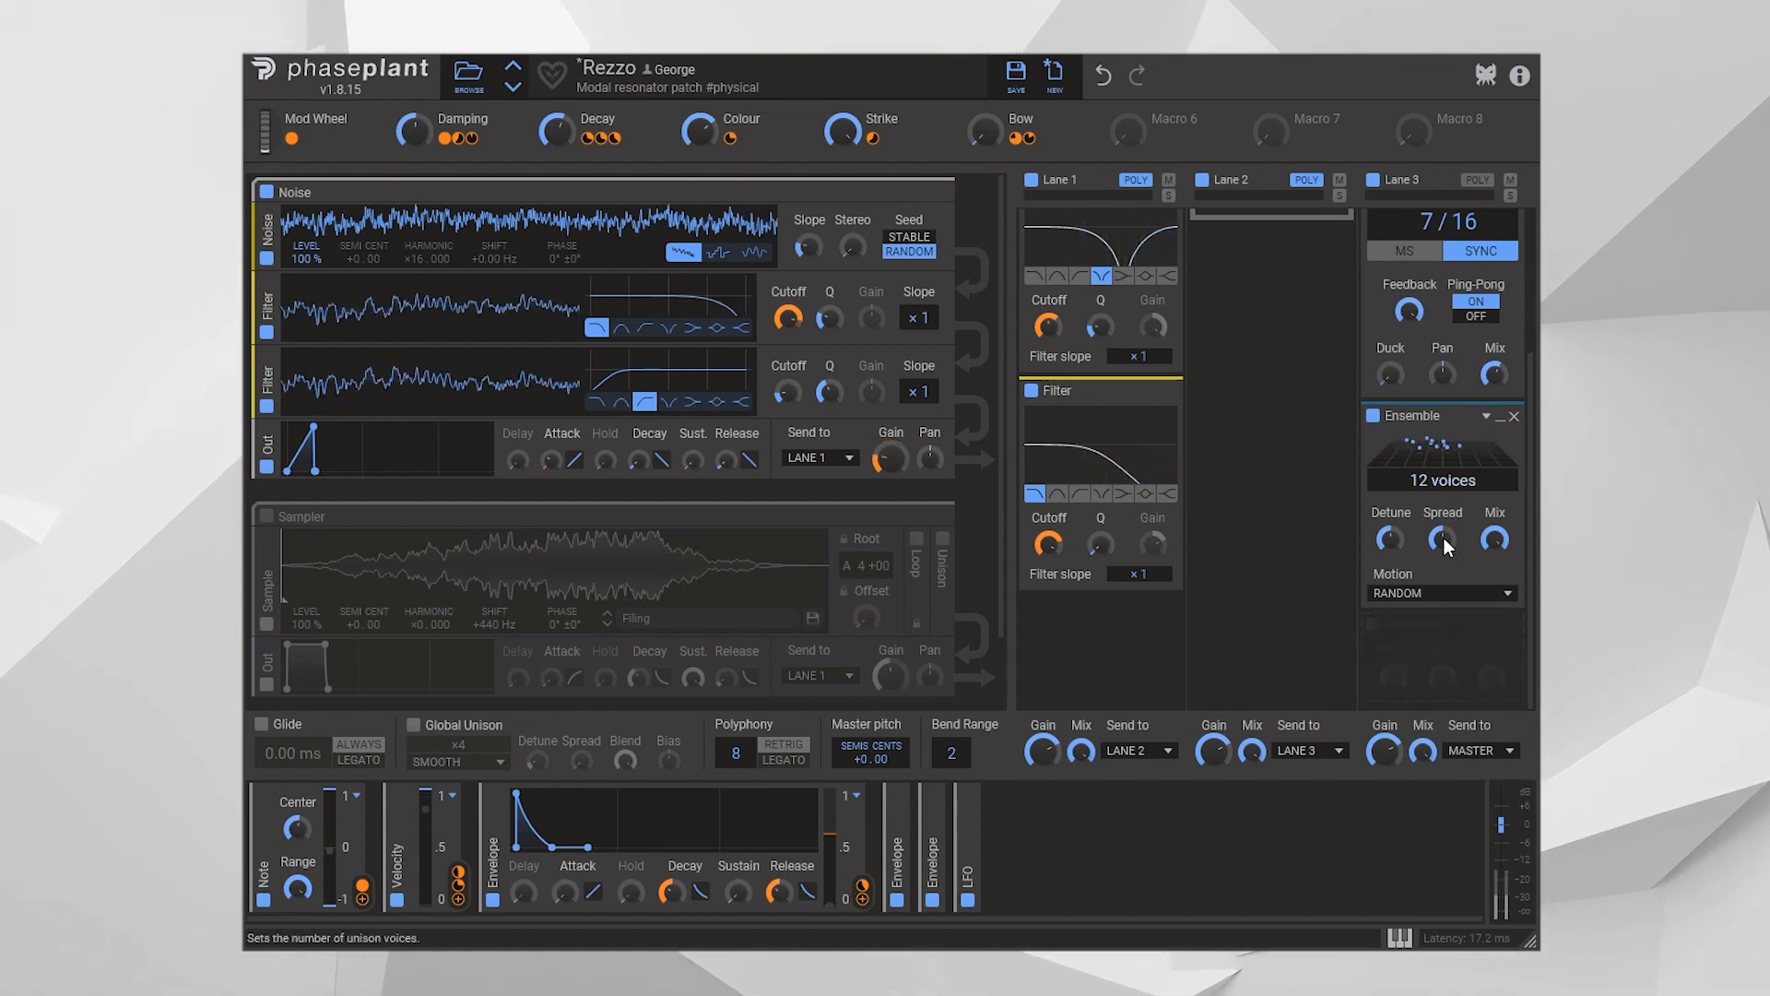
Add a Phaser at the end of Lane 3 and adjust its Spread and Cutoff
left_click(1466, 671)
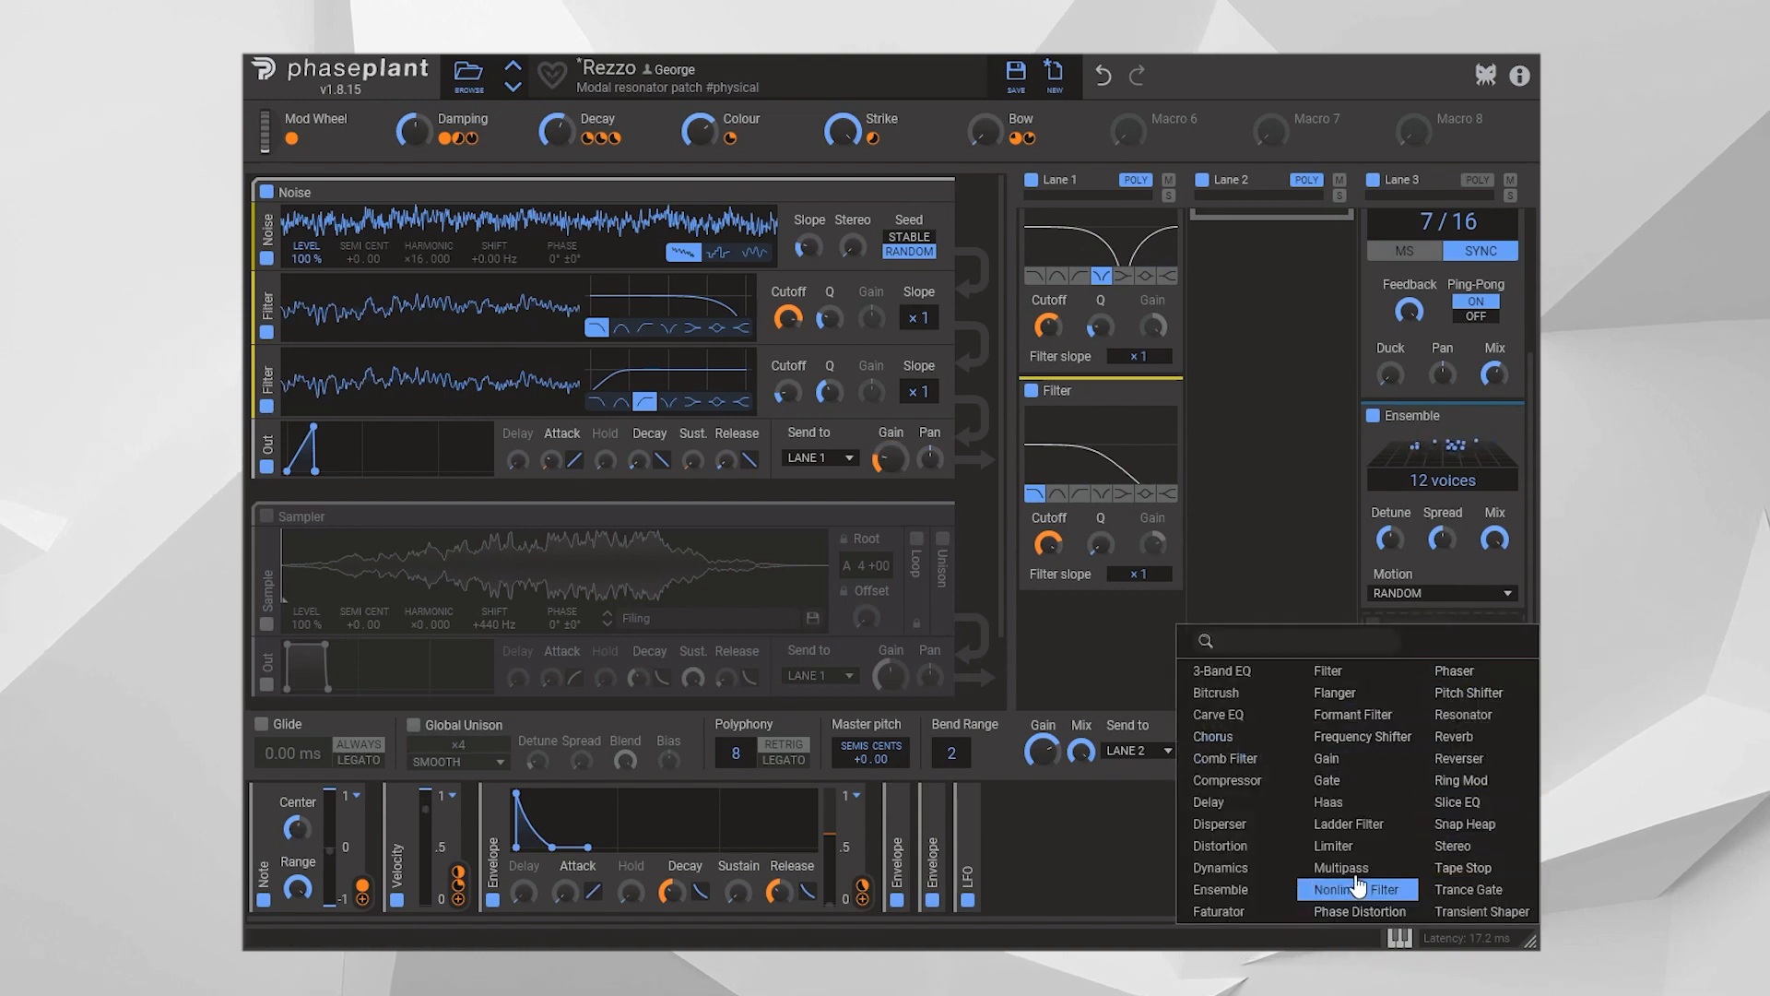
left_click(1455, 671)
scroll(1442, 562, "down", 2)
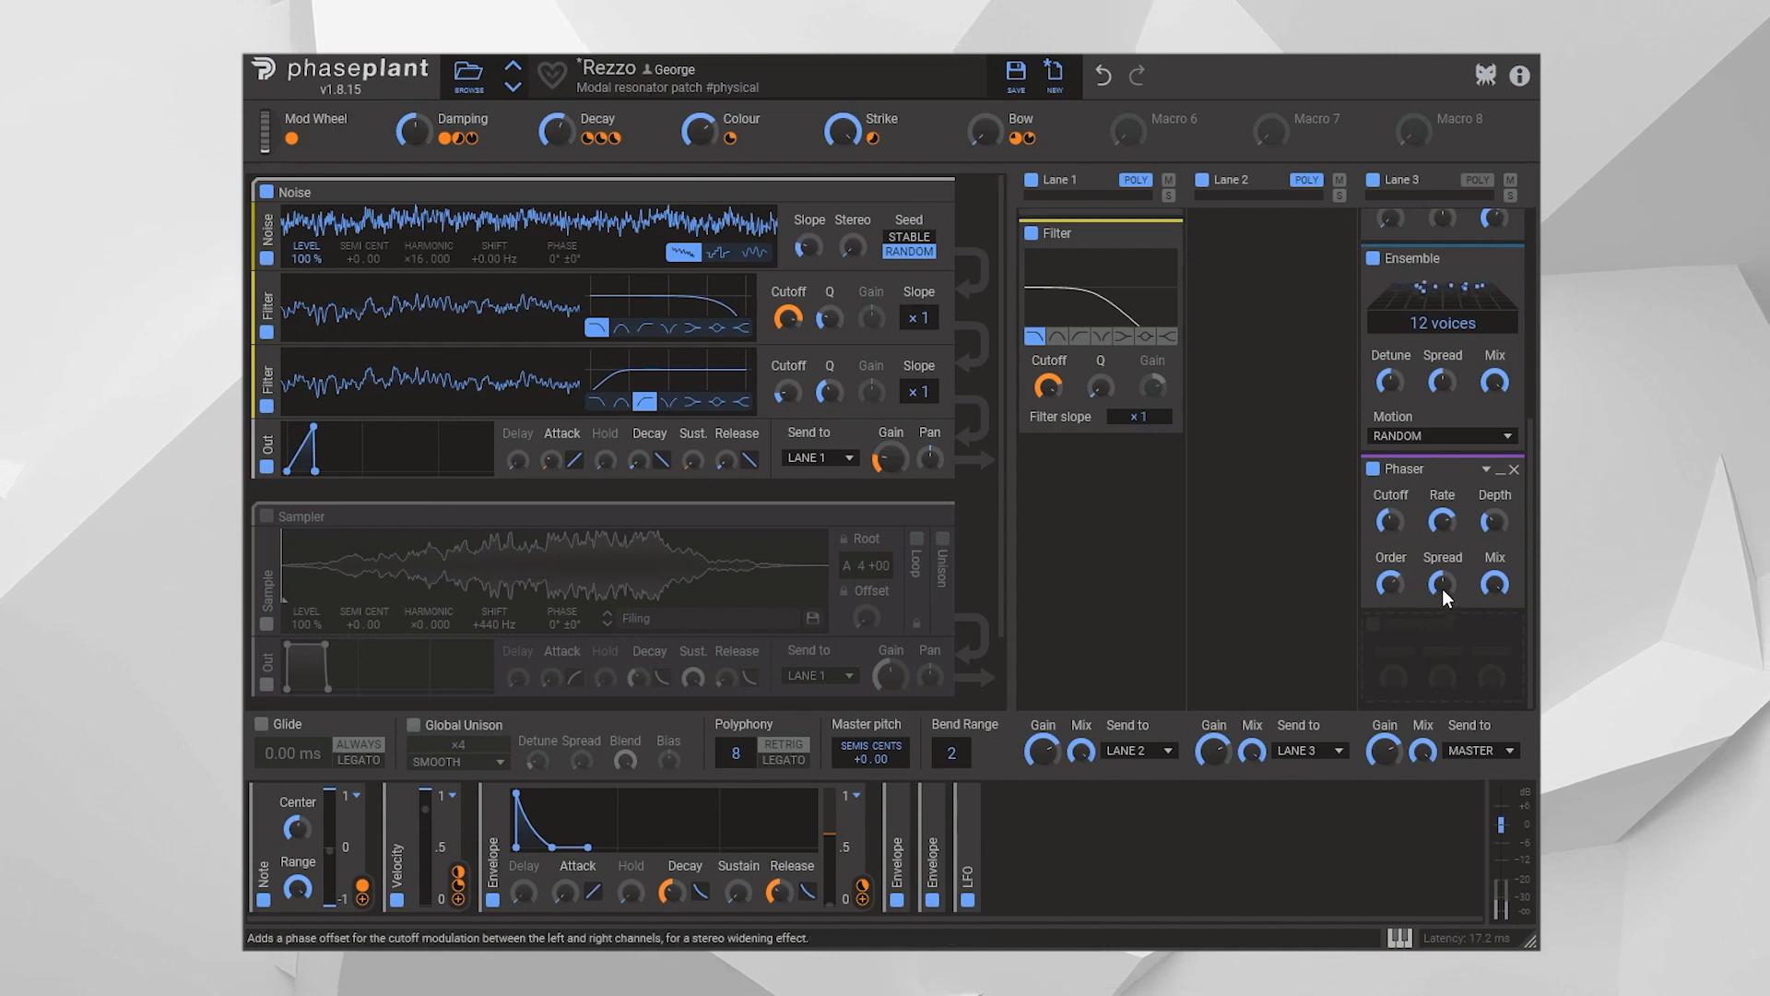
mouse_move(1442, 586)
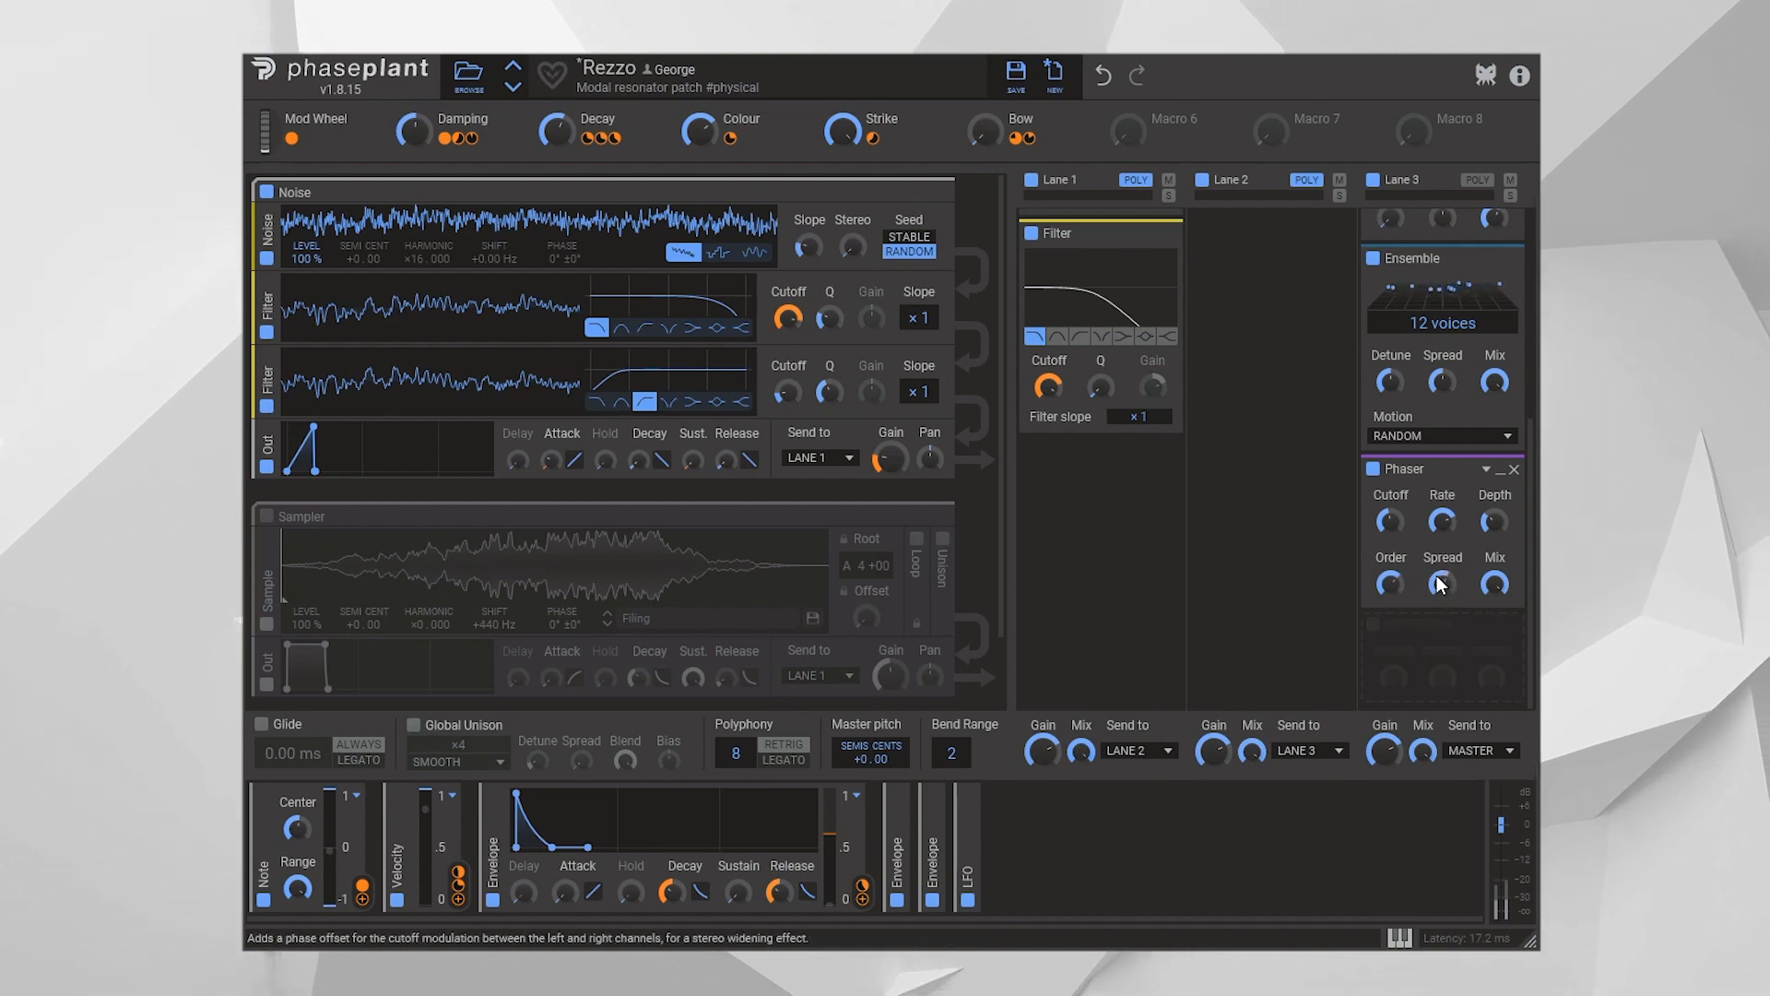
mouse_move(1390, 526)
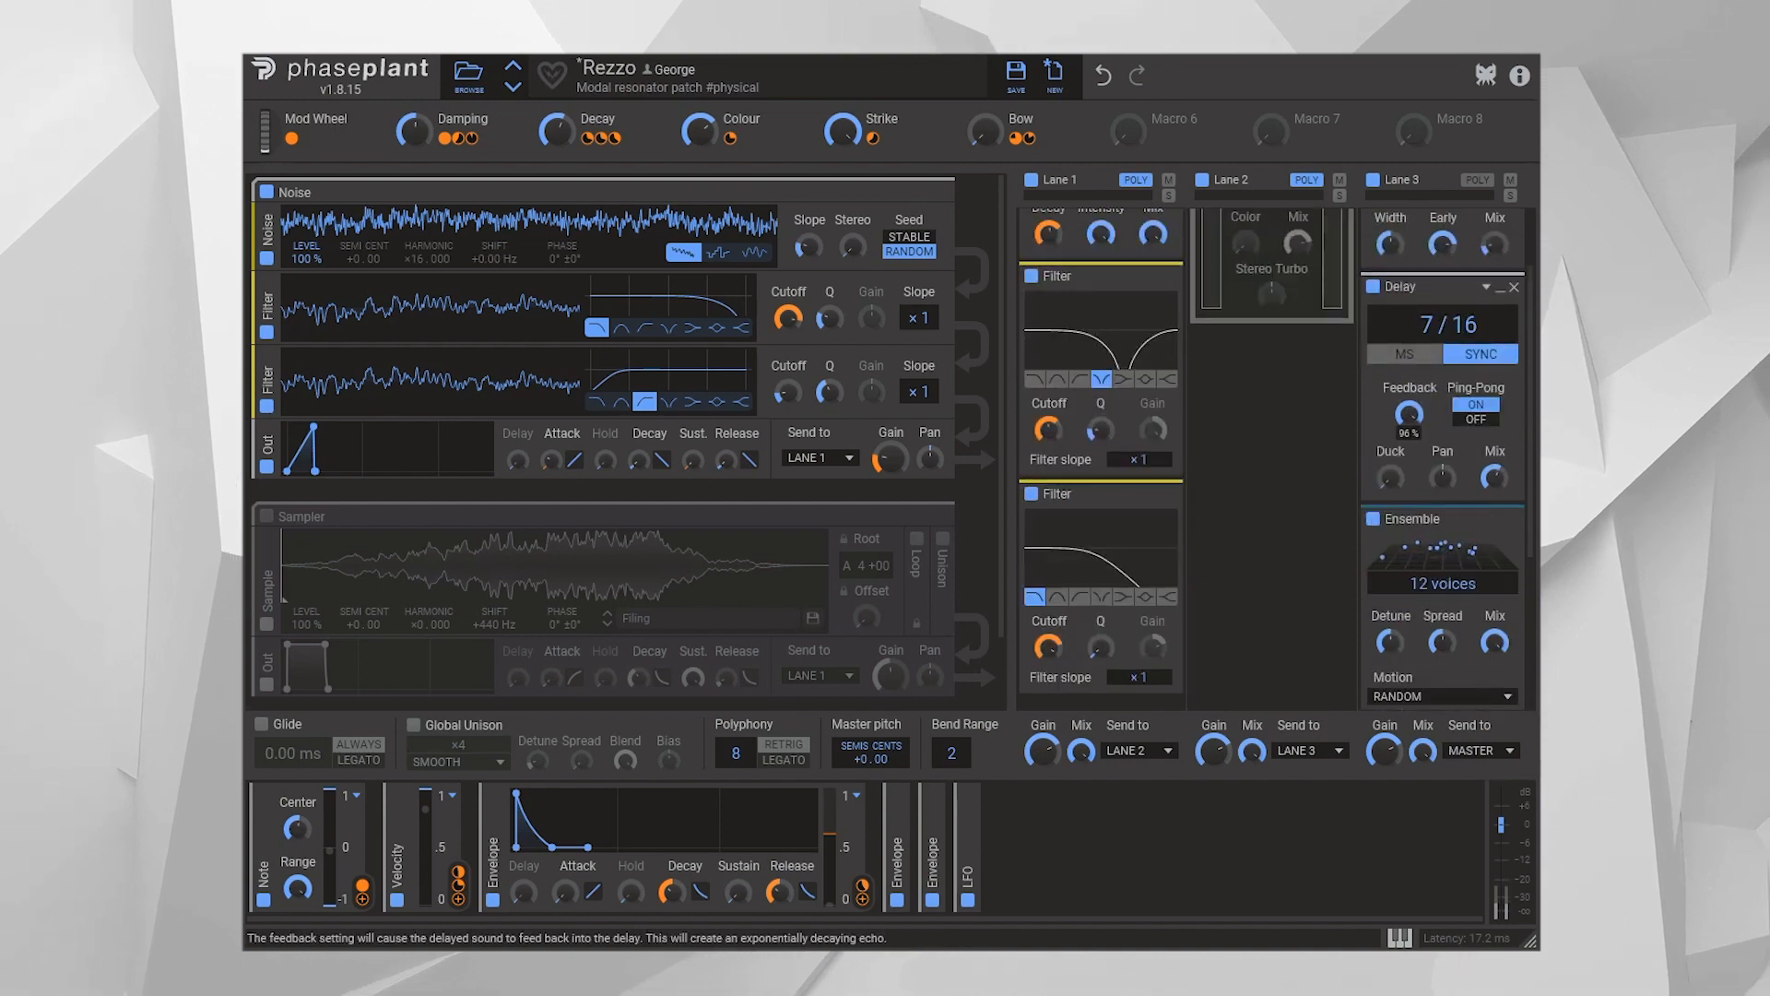
Remove the Ensemble effect from Lane 3
left_click(1514, 520)
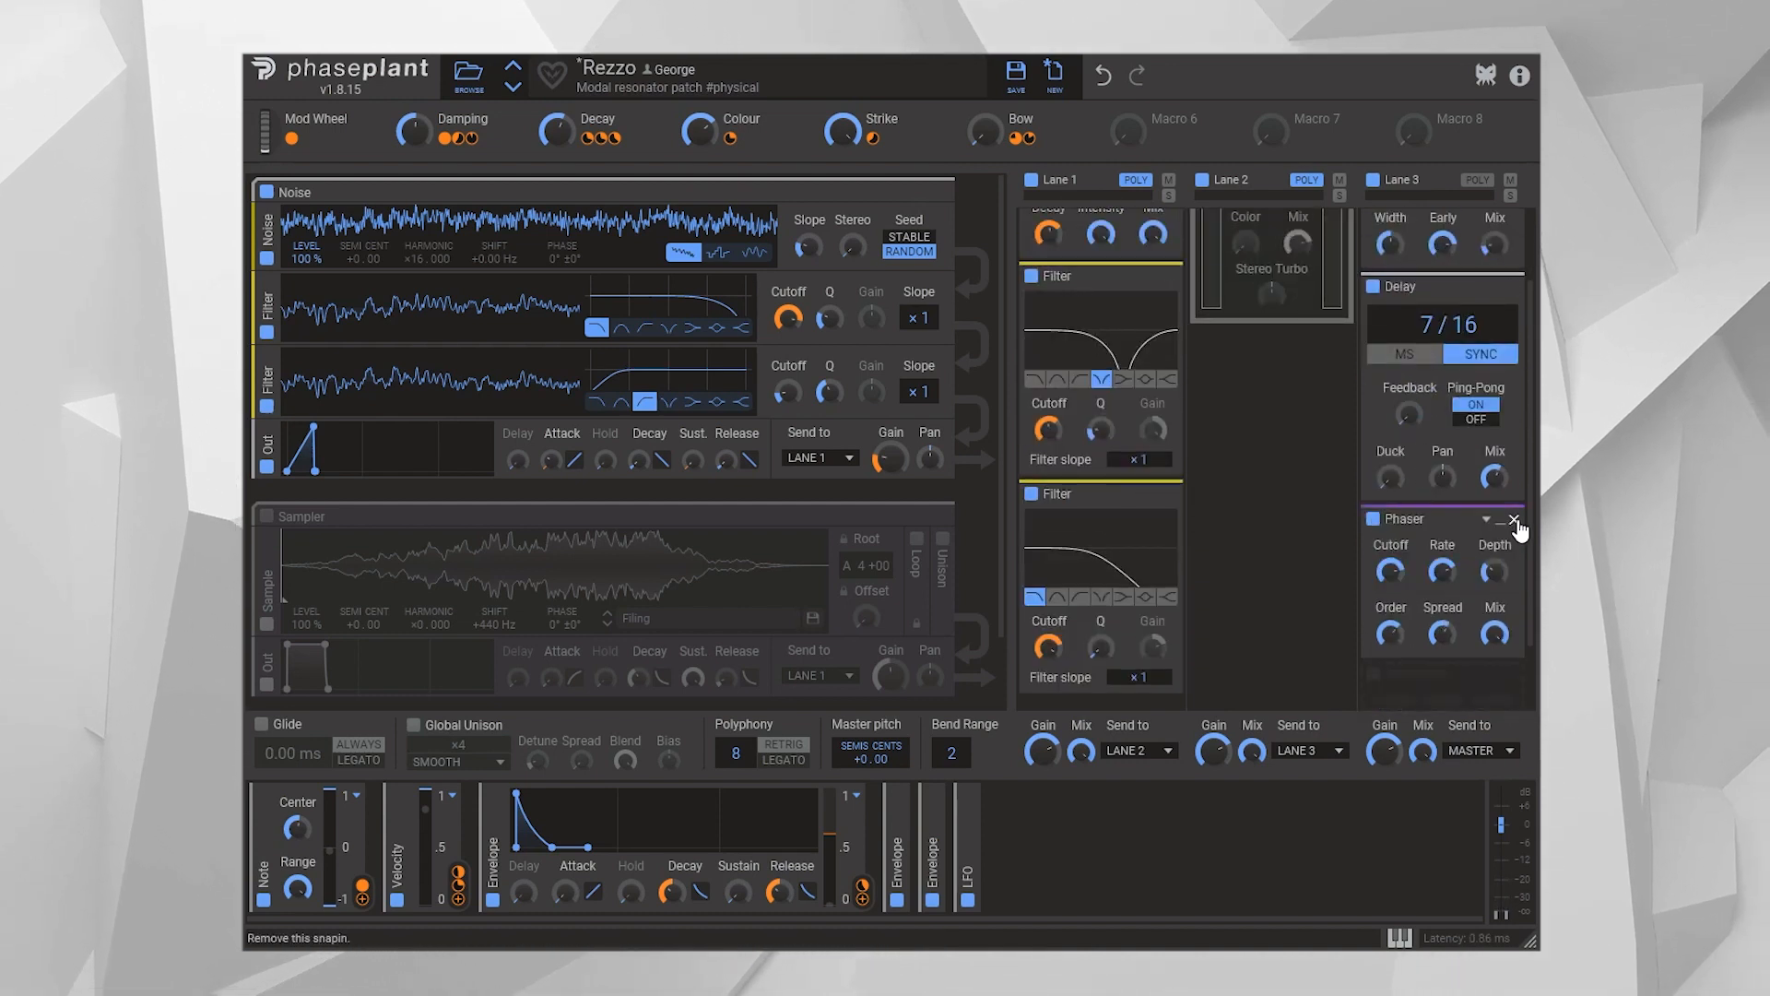